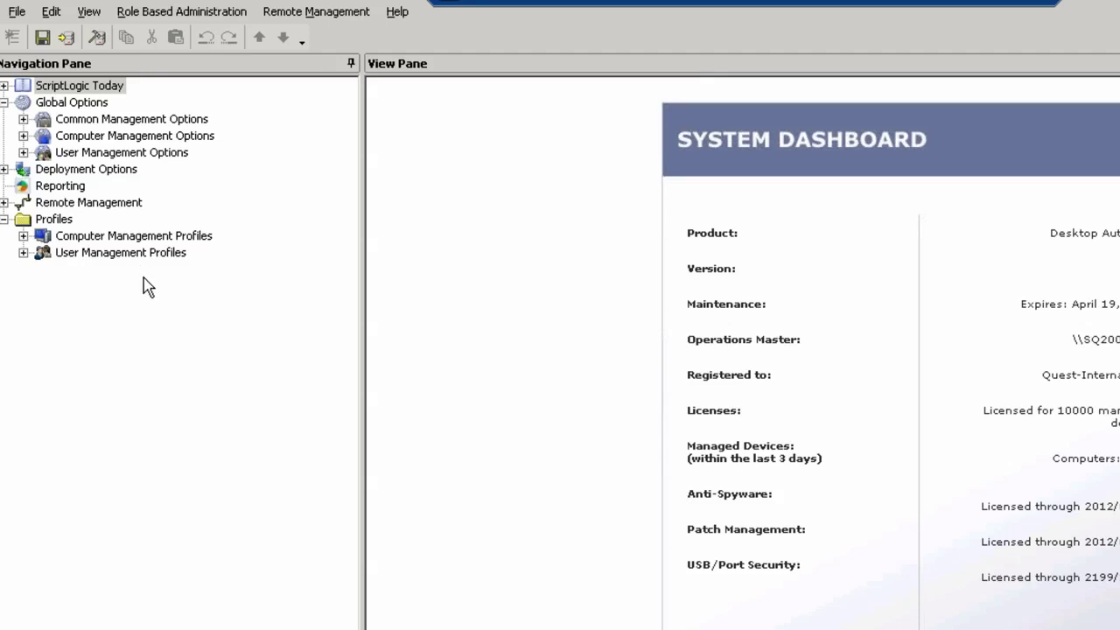
- Expand the User Management Profiles down to the SQdemo1 profile's elements and open that profile's validation logic settings
click(23, 253)
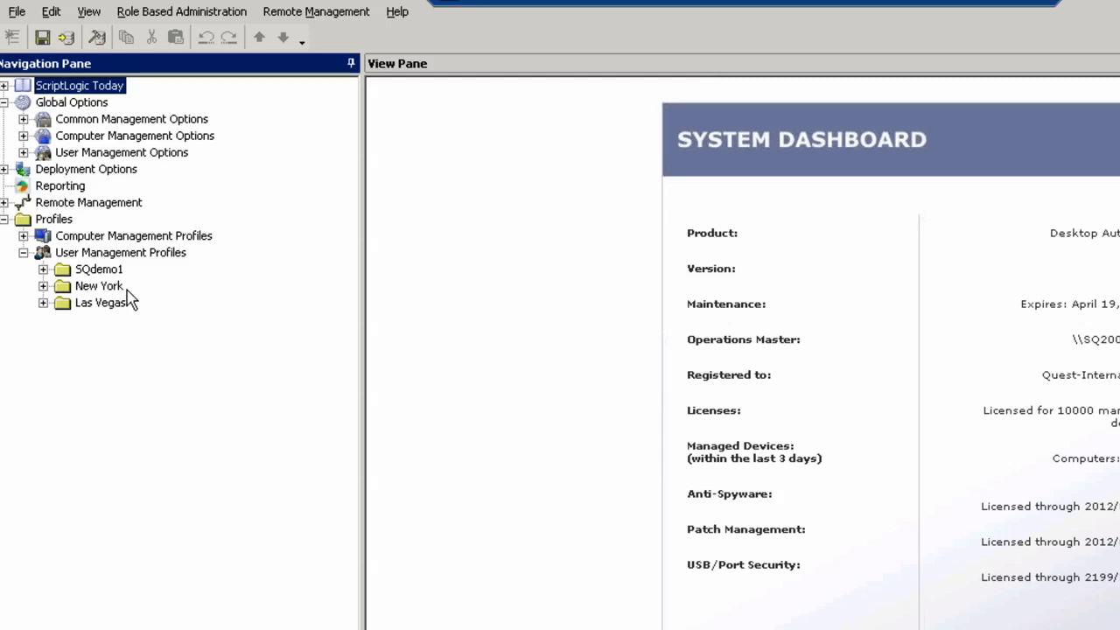
click(46, 253)
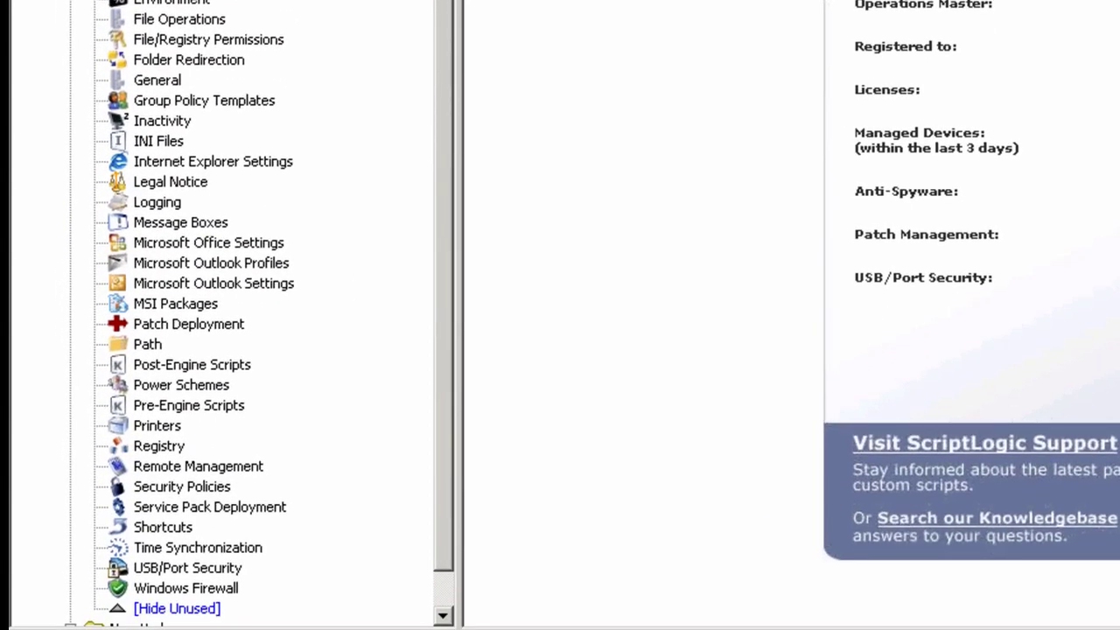
scroll(260, 309, down, 1)
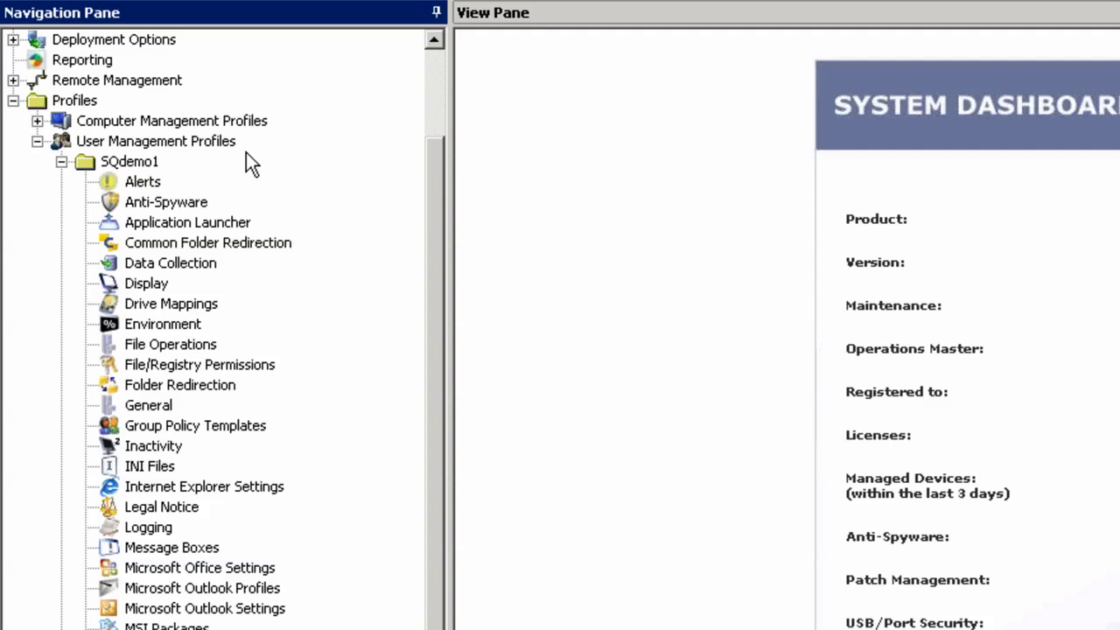
click(149, 162)
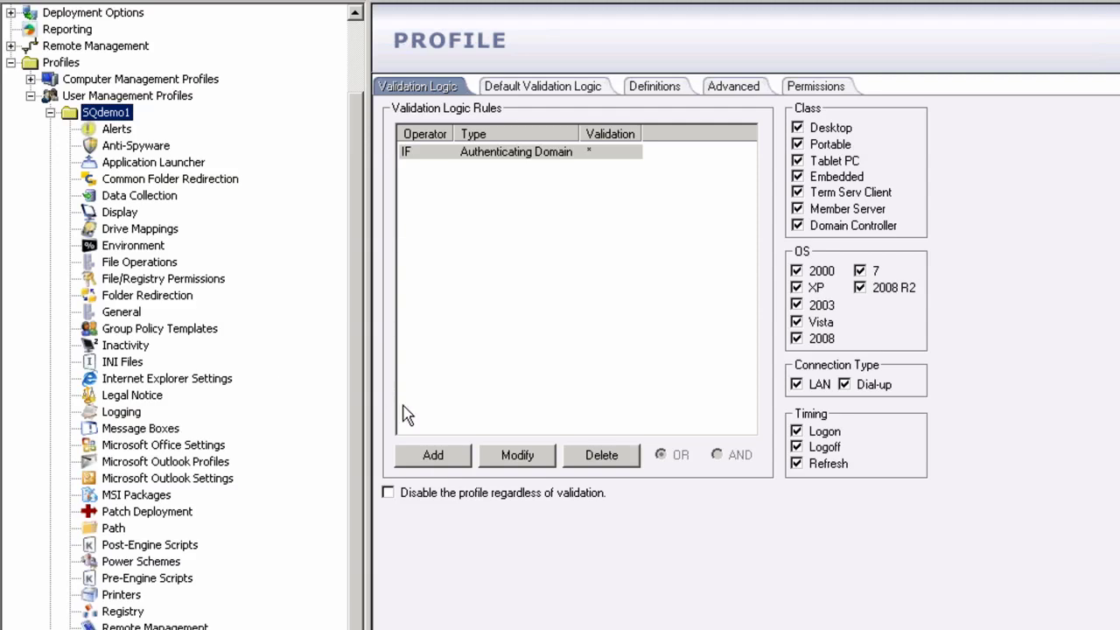
- Start a new validation logic rule for SQdemo1 and examine the Network Membership rule types from Authenticating Domain through User Name
click(433, 457)
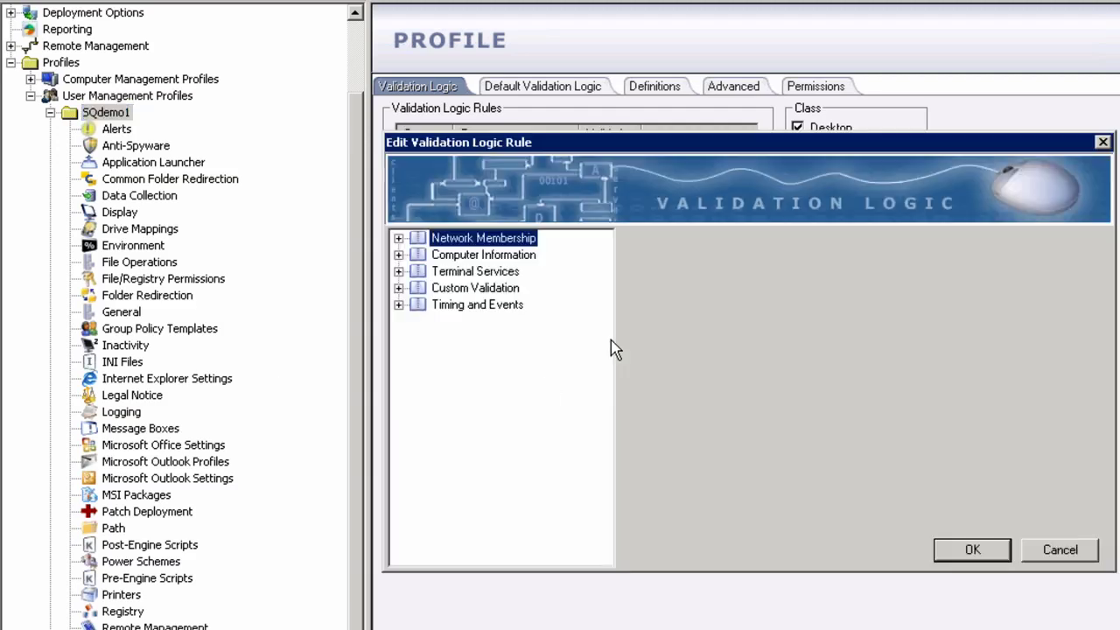
click(399, 238)
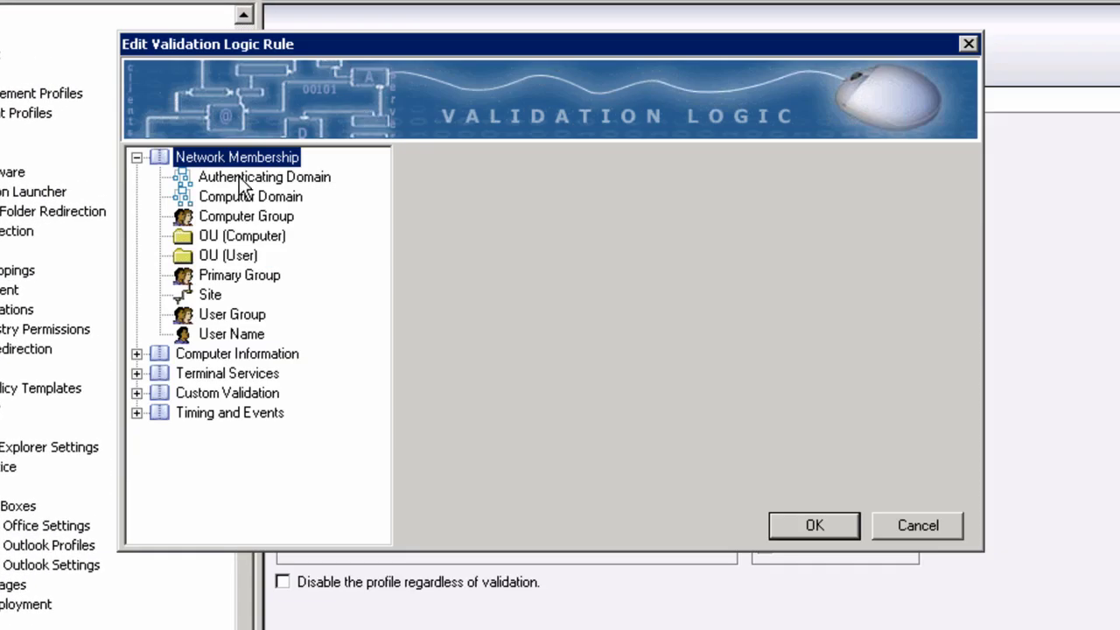
click(242, 178)
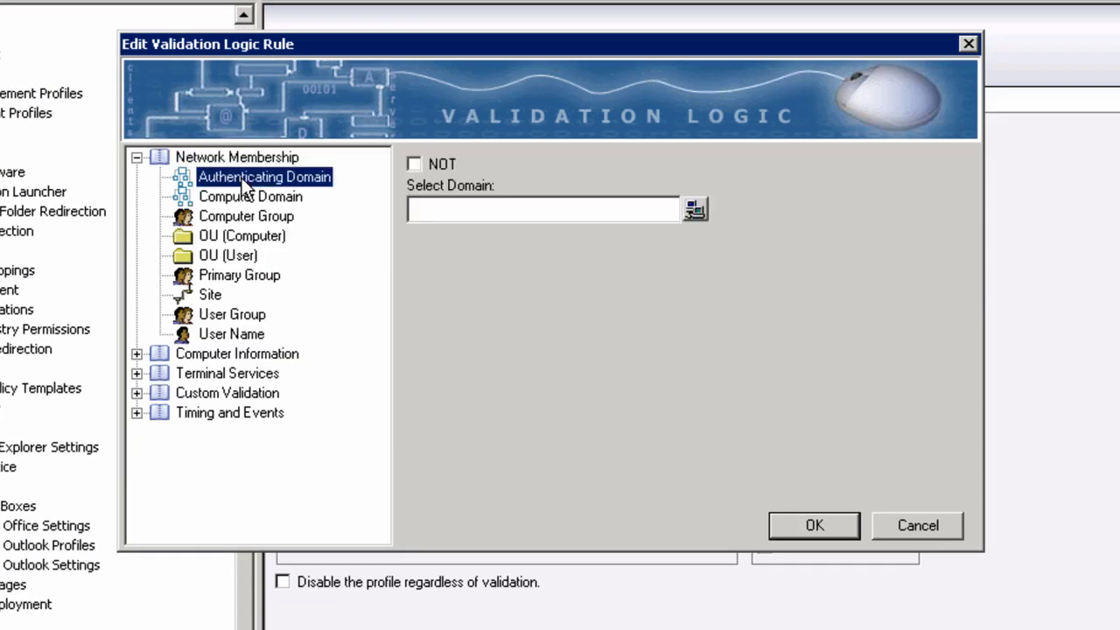
click(252, 198)
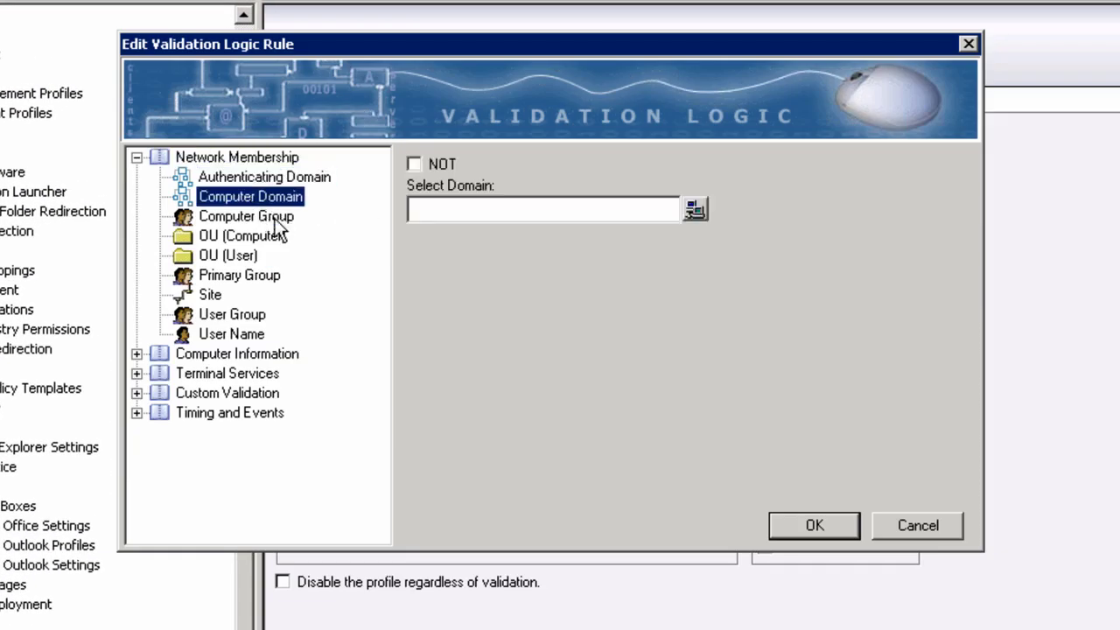
click(278, 219)
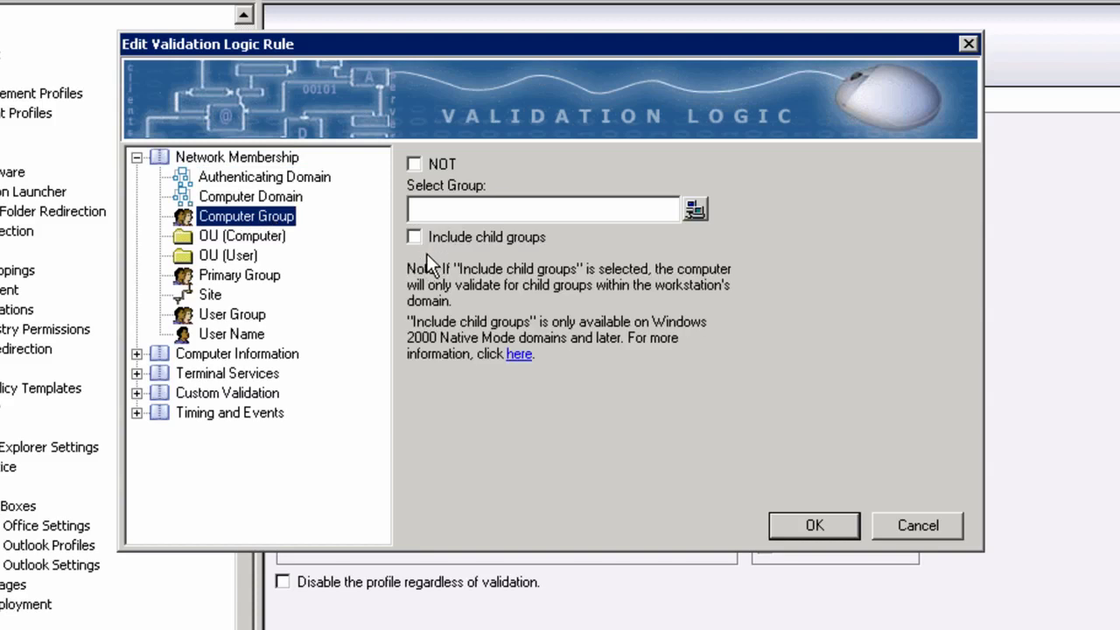
click(271, 238)
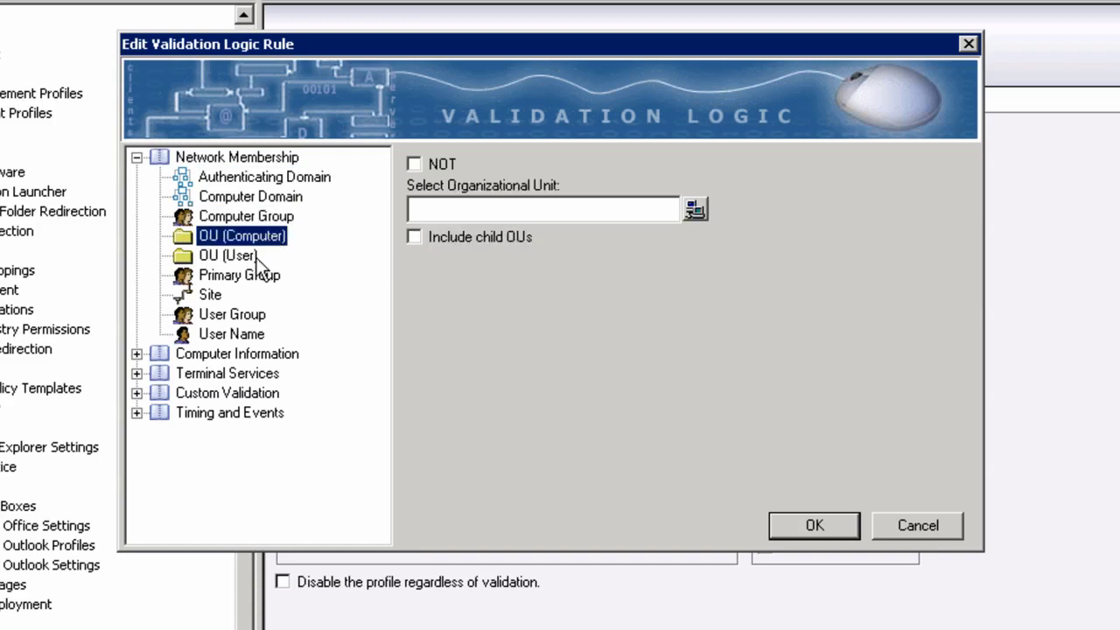
click(251, 254)
click(264, 278)
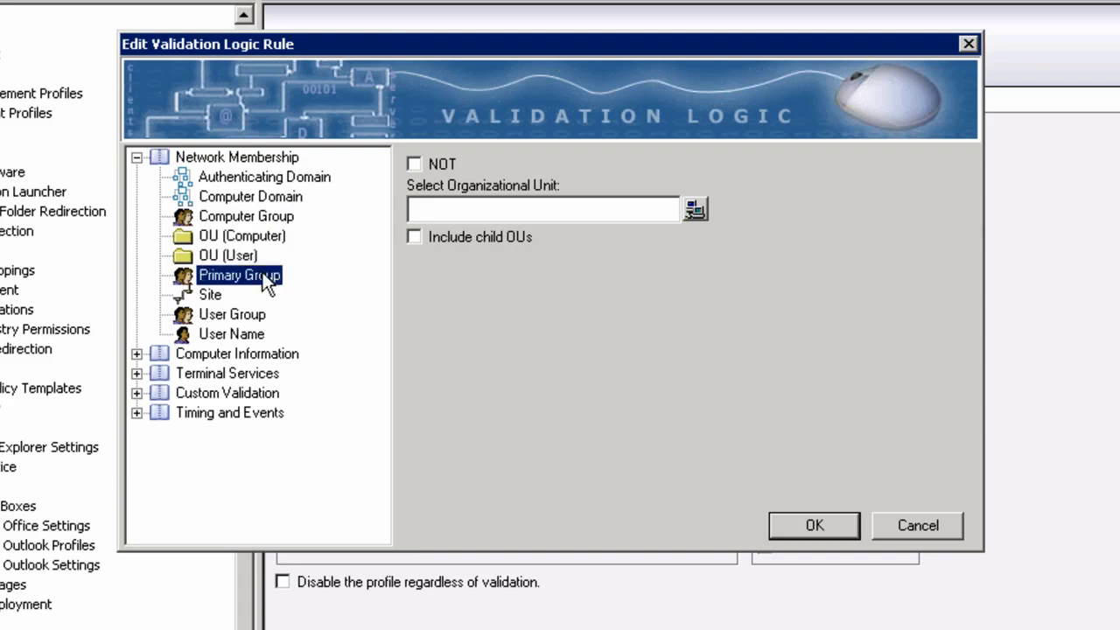
click(208, 297)
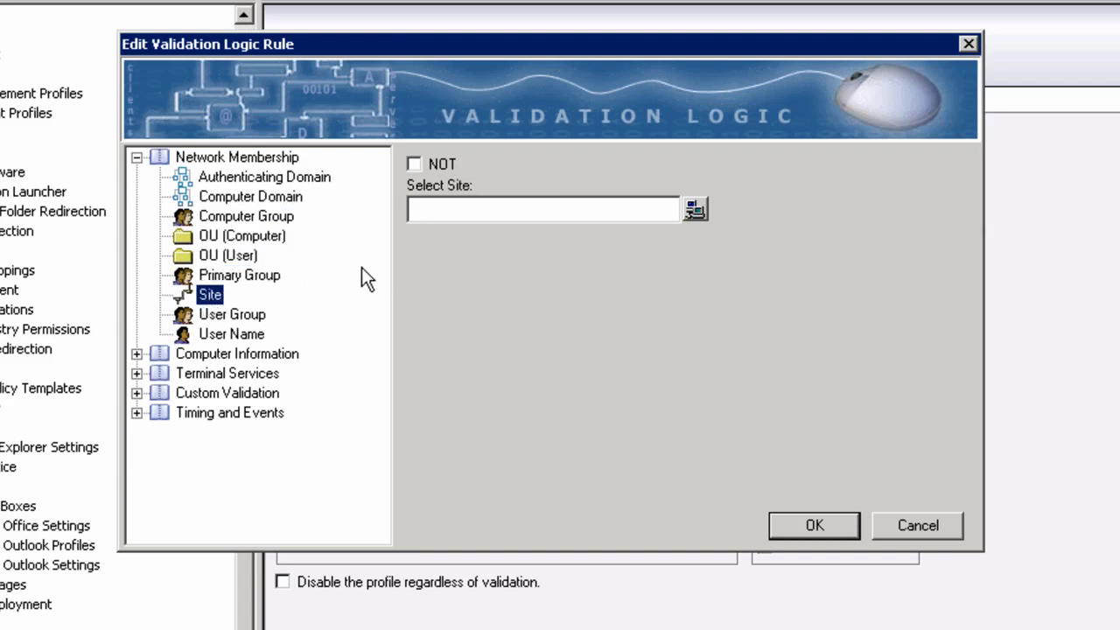
click(264, 313)
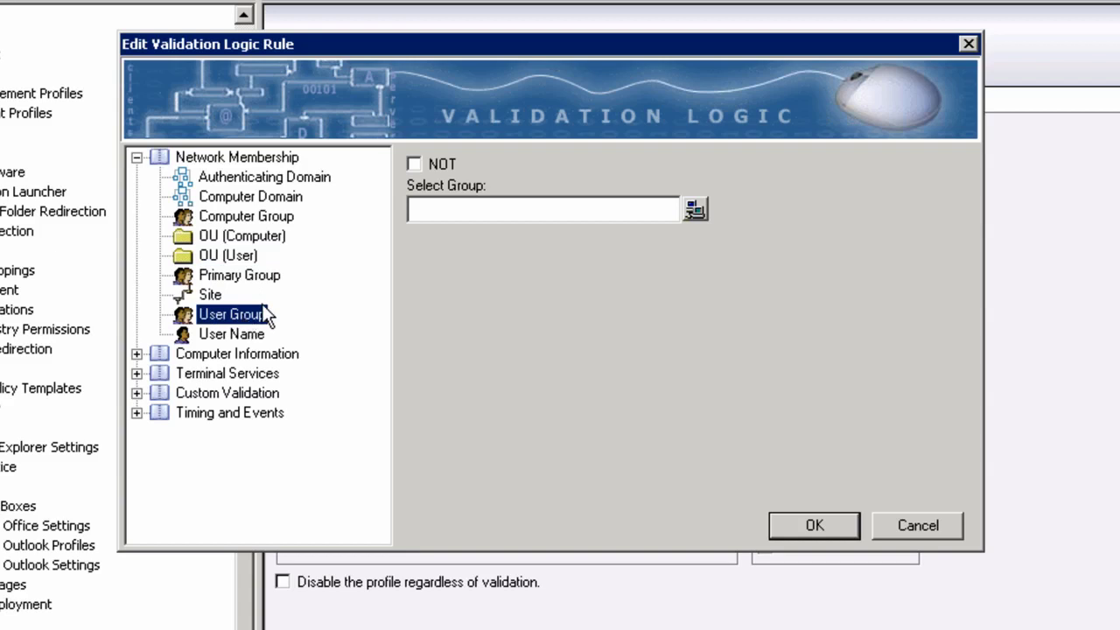
click(237, 336)
- Set the rule to the User Group type and choose Boca Raton Sales from SQDEMO1's Global/Universal Groups
click(236, 313)
click(696, 209)
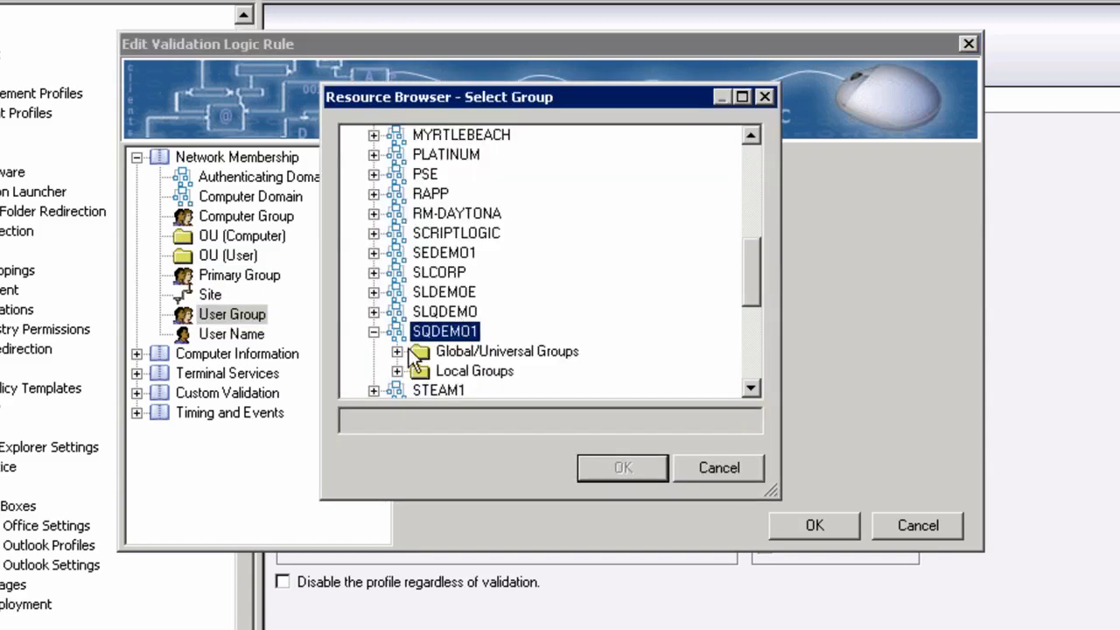
click(396, 351)
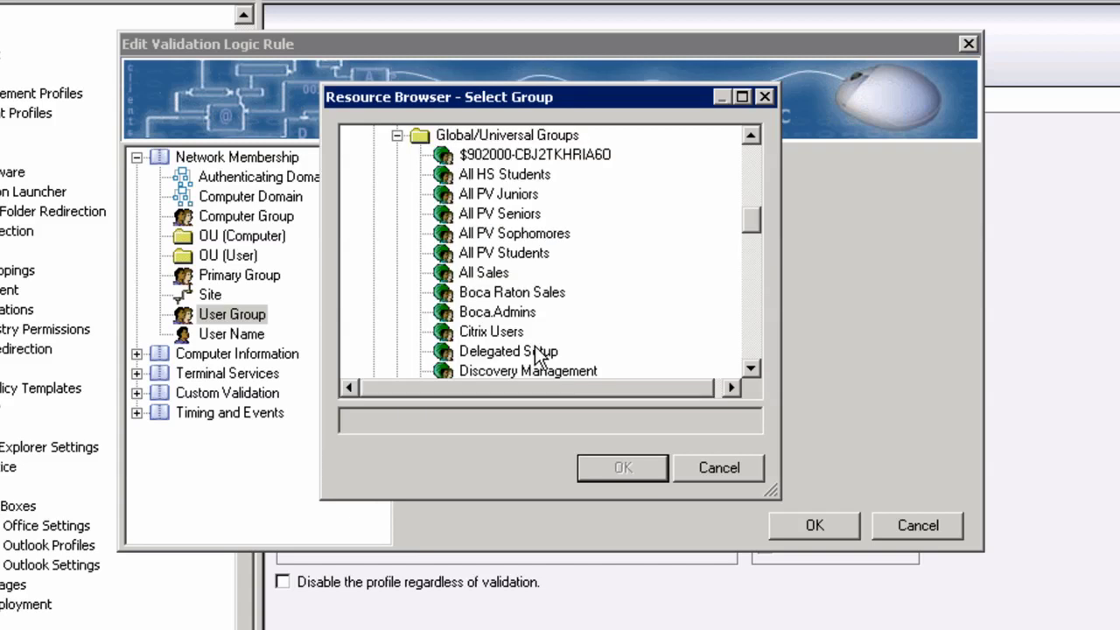
click(497, 295)
click(619, 468)
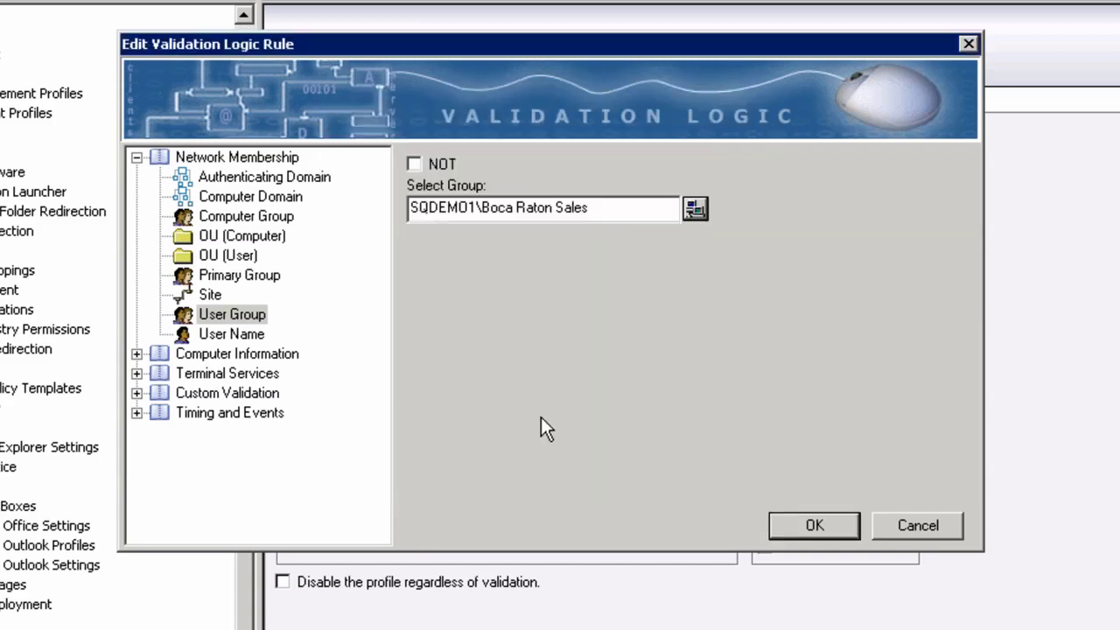
- Examine the options of the Computer Information rule types, from Computer Name through Virtual Environment and Platform Type
click(136, 354)
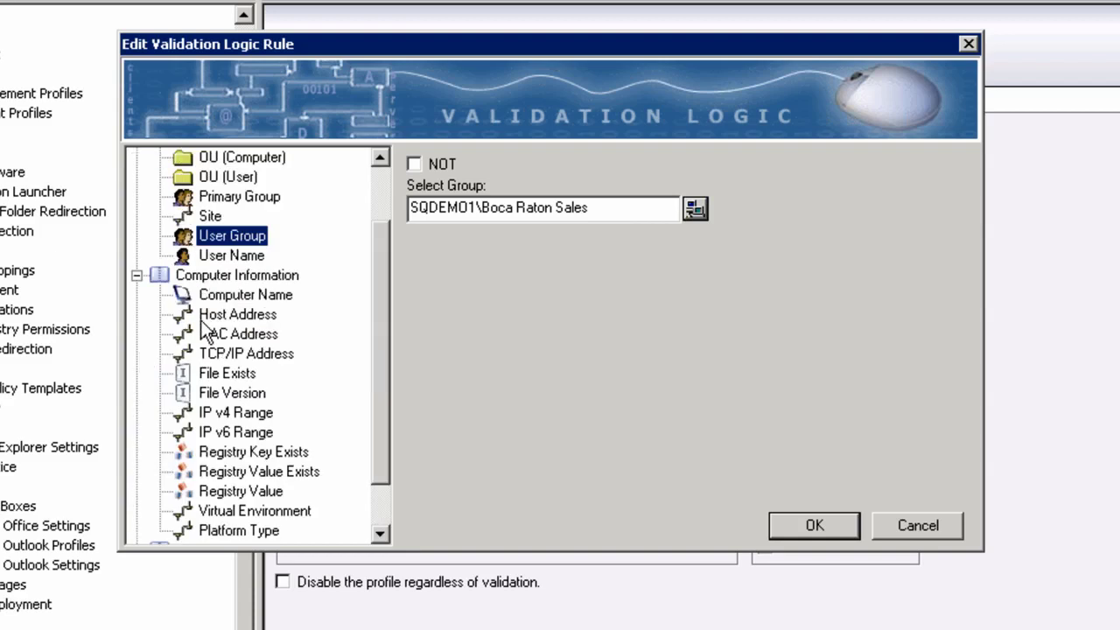
click(243, 295)
click(245, 317)
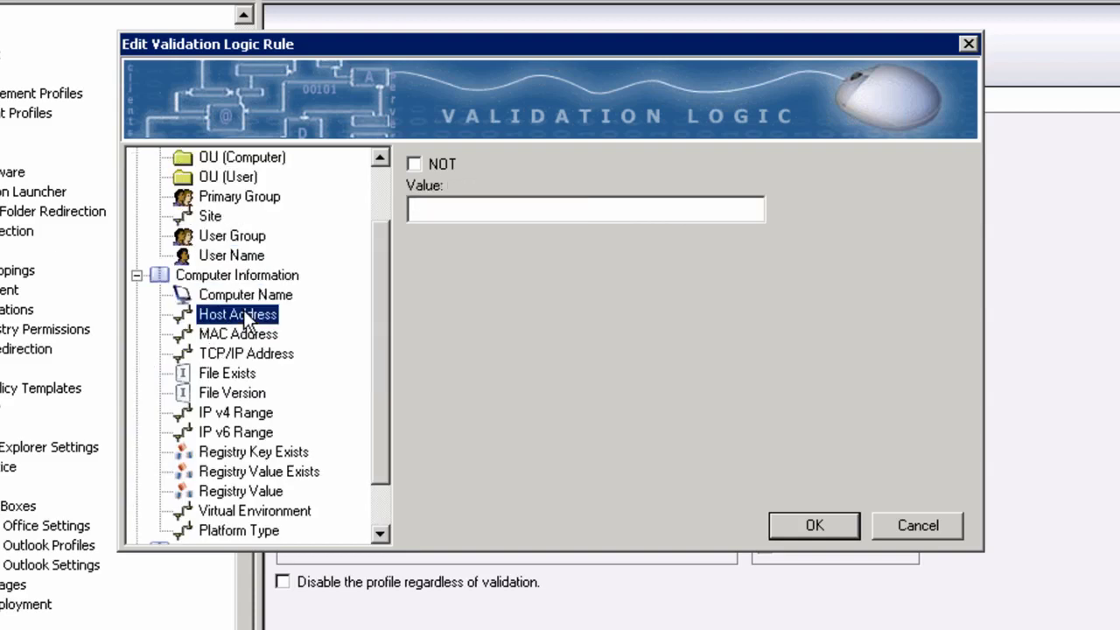
click(250, 336)
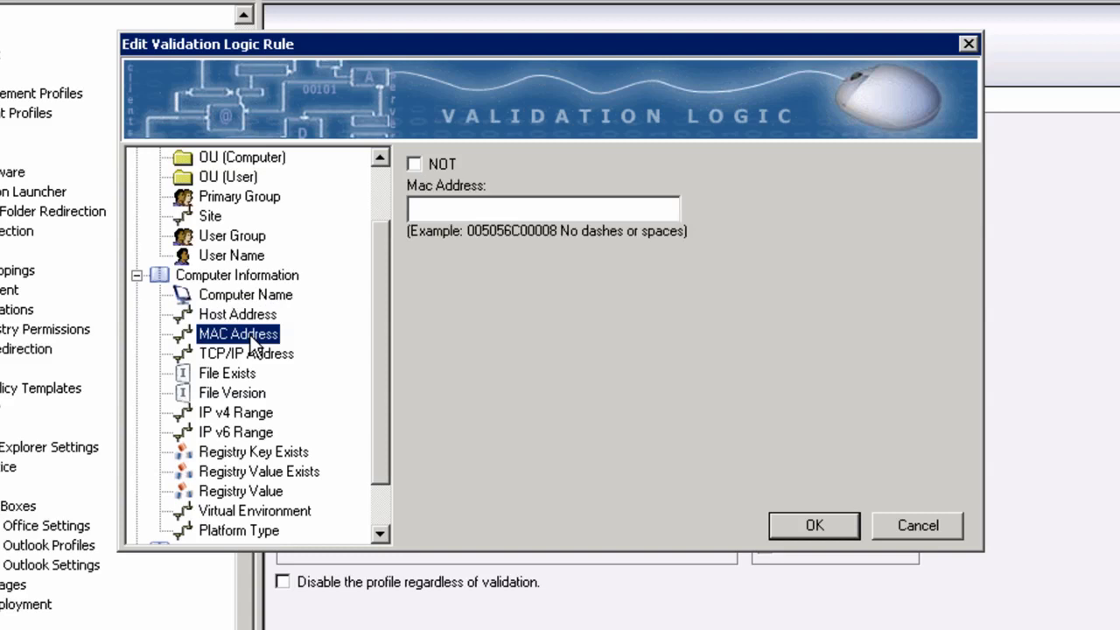
click(241, 354)
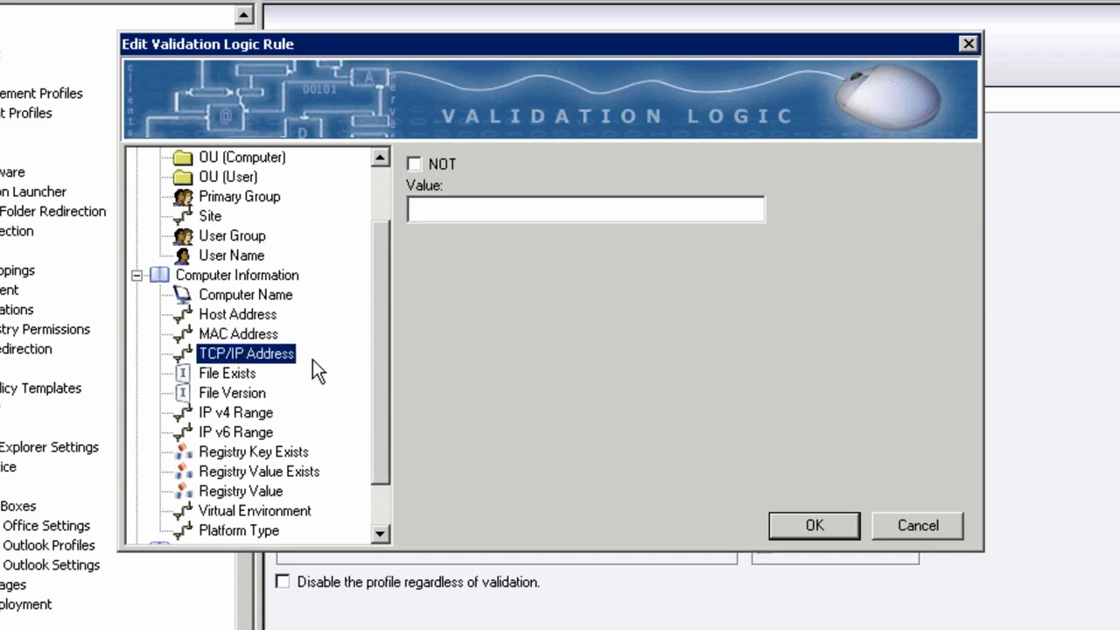
click(238, 376)
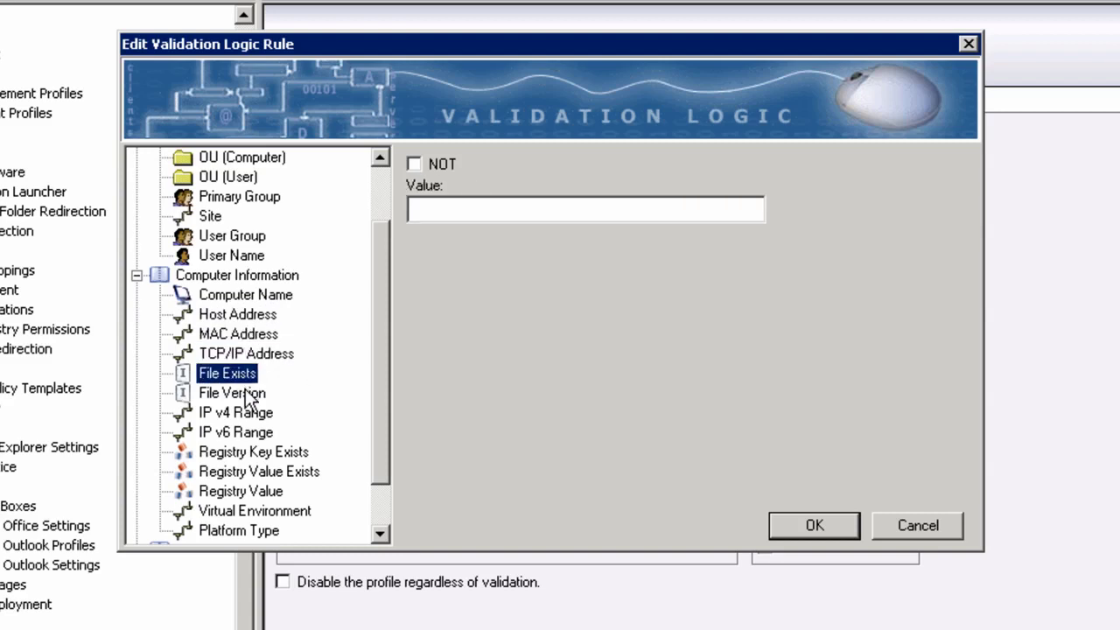
click(237, 394)
click(260, 414)
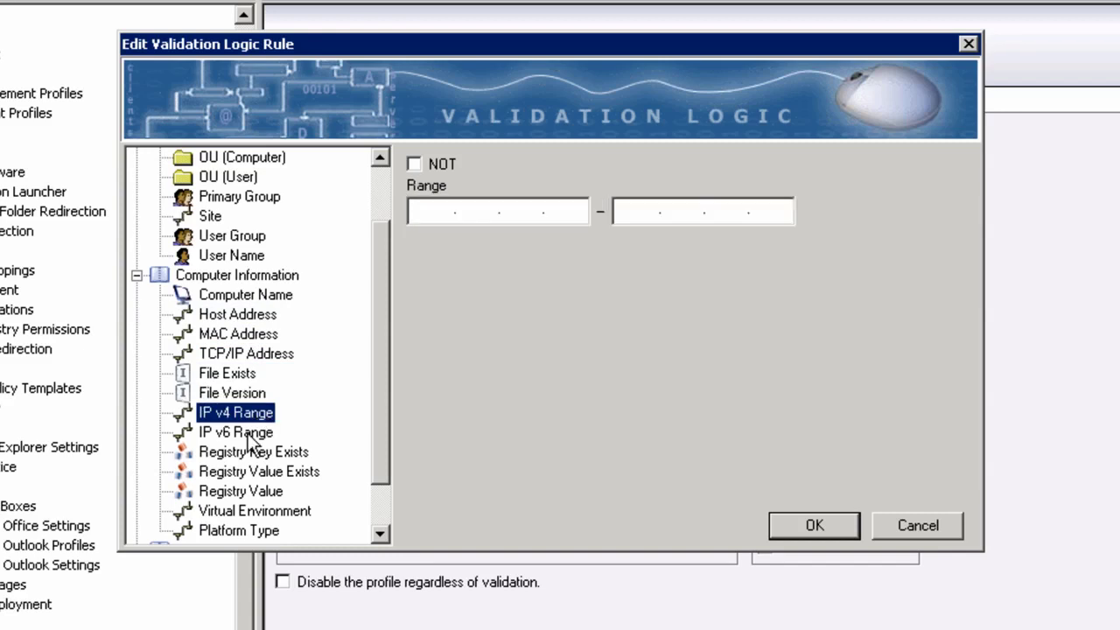
click(253, 433)
click(300, 457)
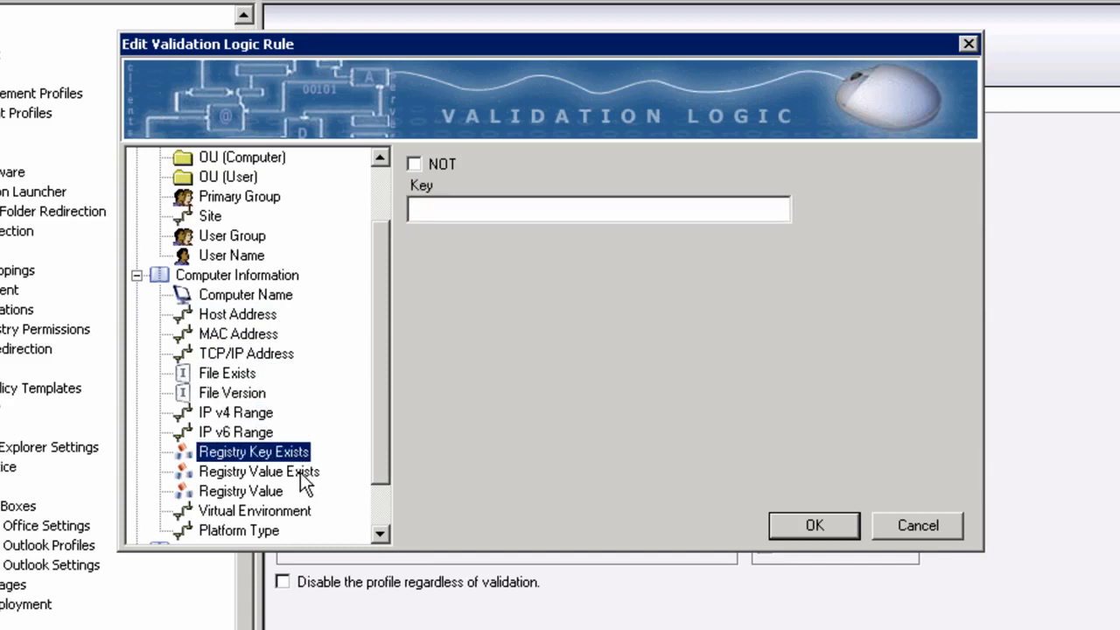
click(290, 493)
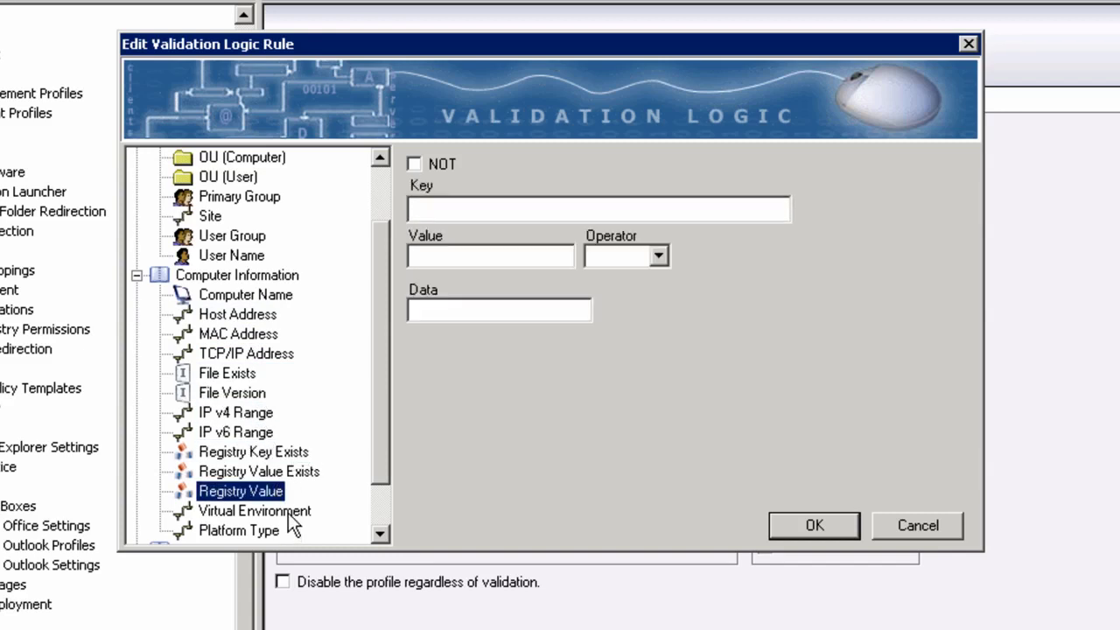
click(288, 512)
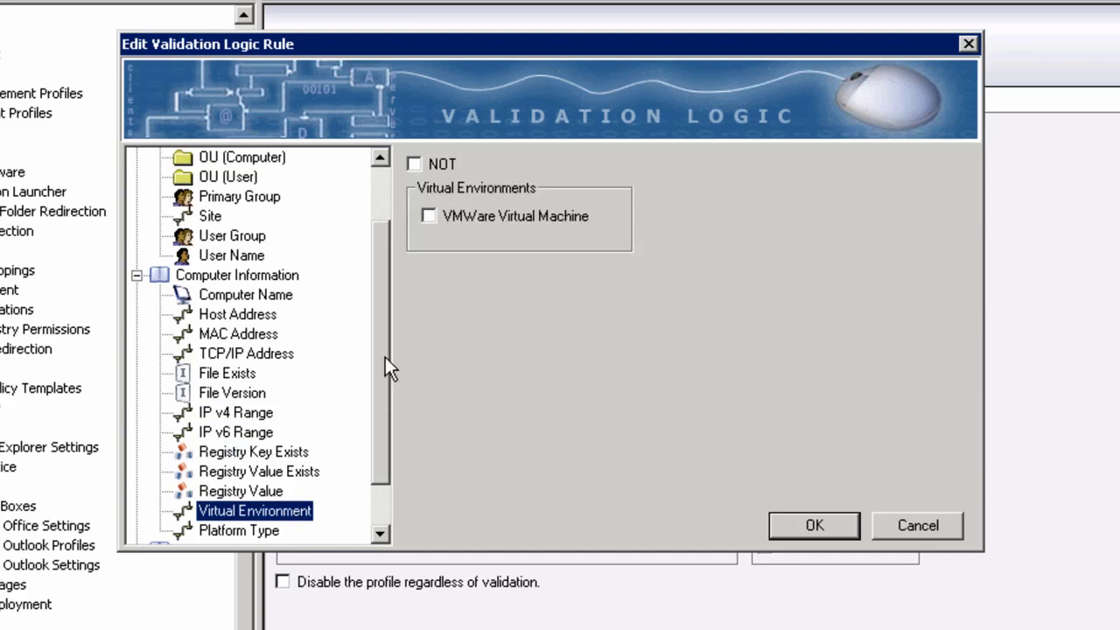
scroll(382, 372, down, 1)
click(245, 472)
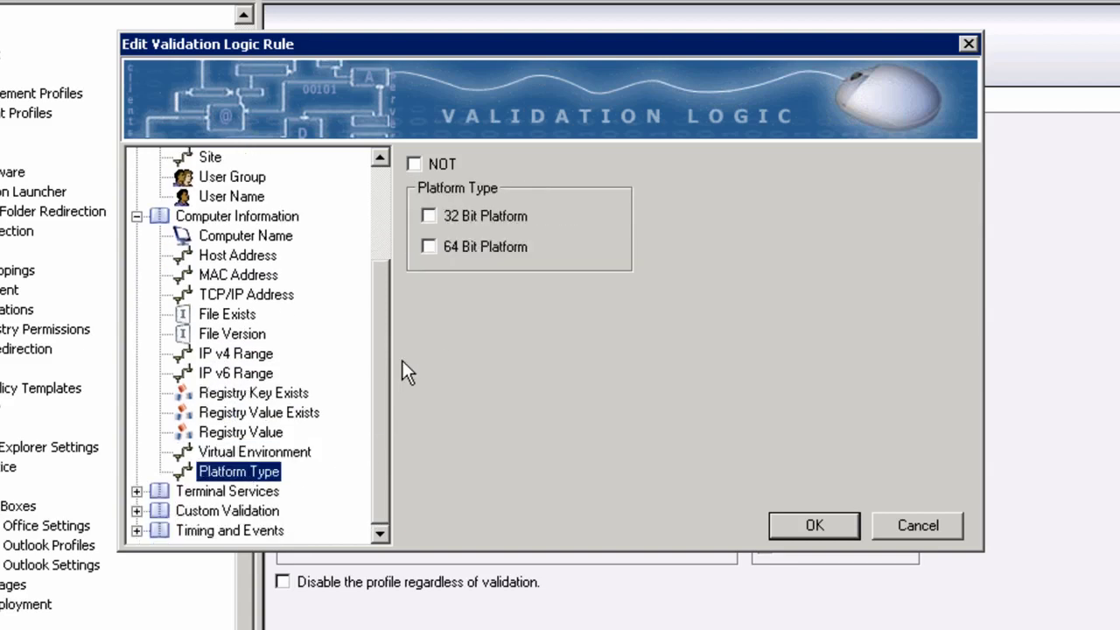
- Examine the Terminal Services rule types and the options for TS Application Name
click(137, 490)
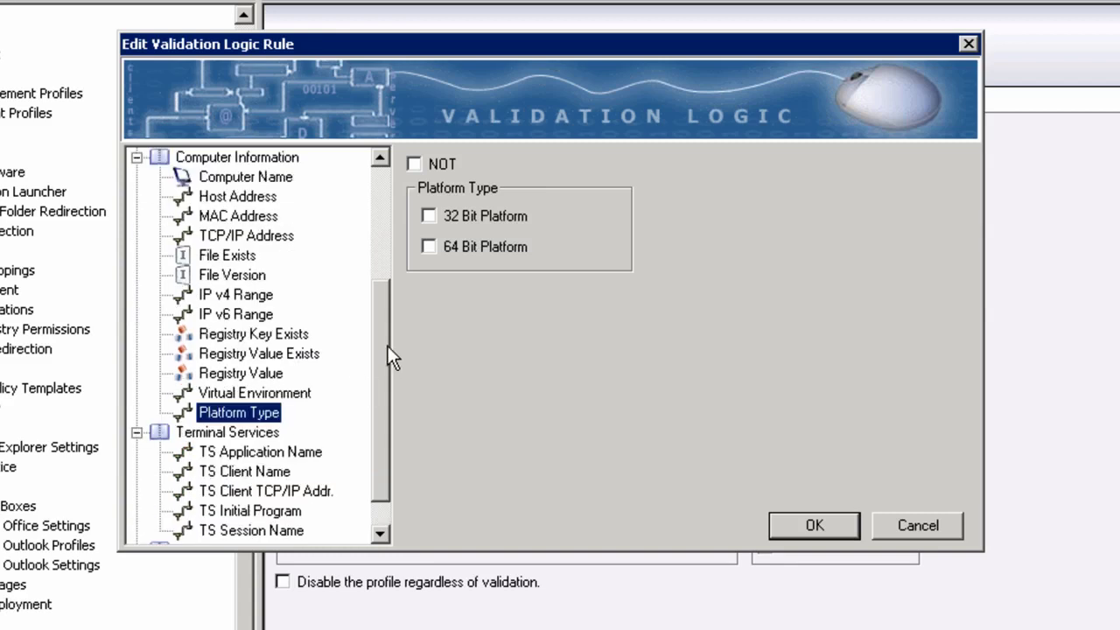
scroll(387, 345, down, 1)
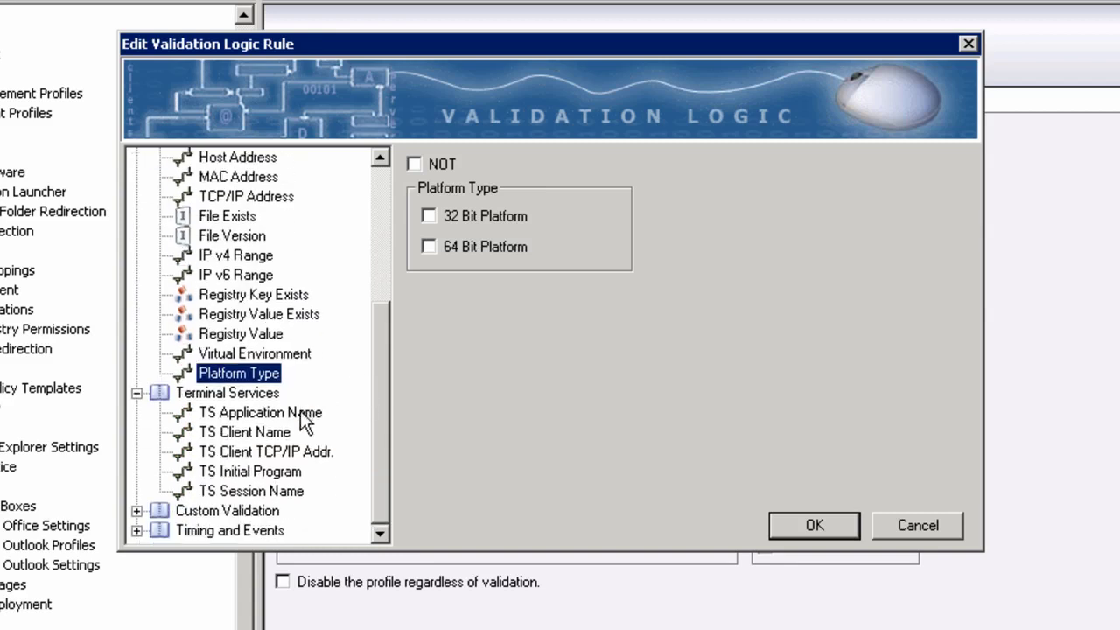
click(271, 416)
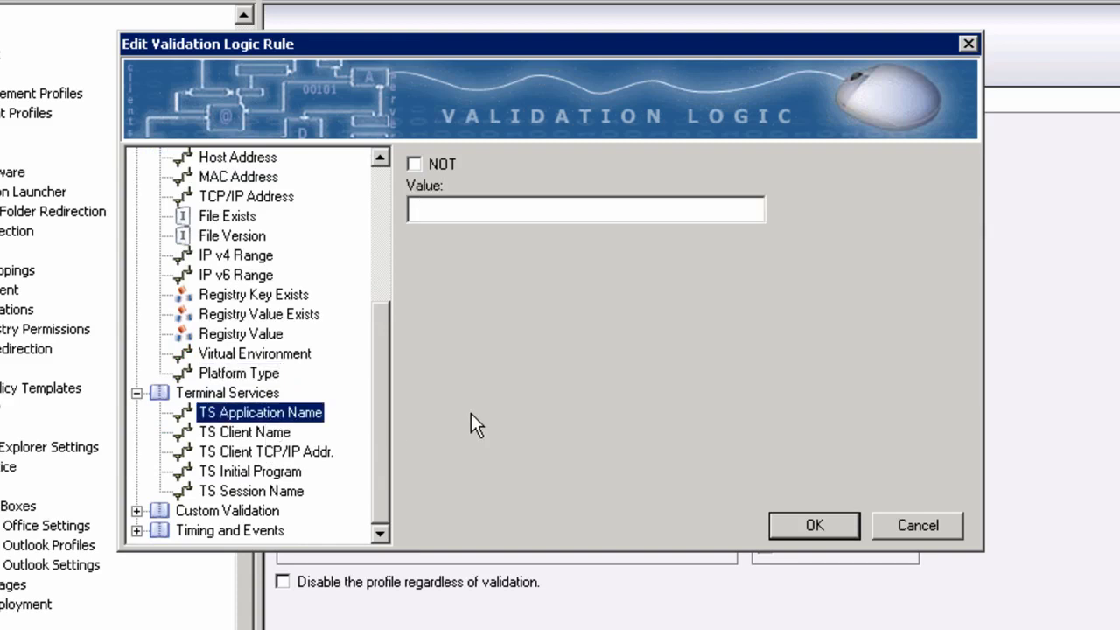
- Switch the rule type to Custom Function under Custom Validation
click(137, 511)
scroll(381, 405, down, 1)
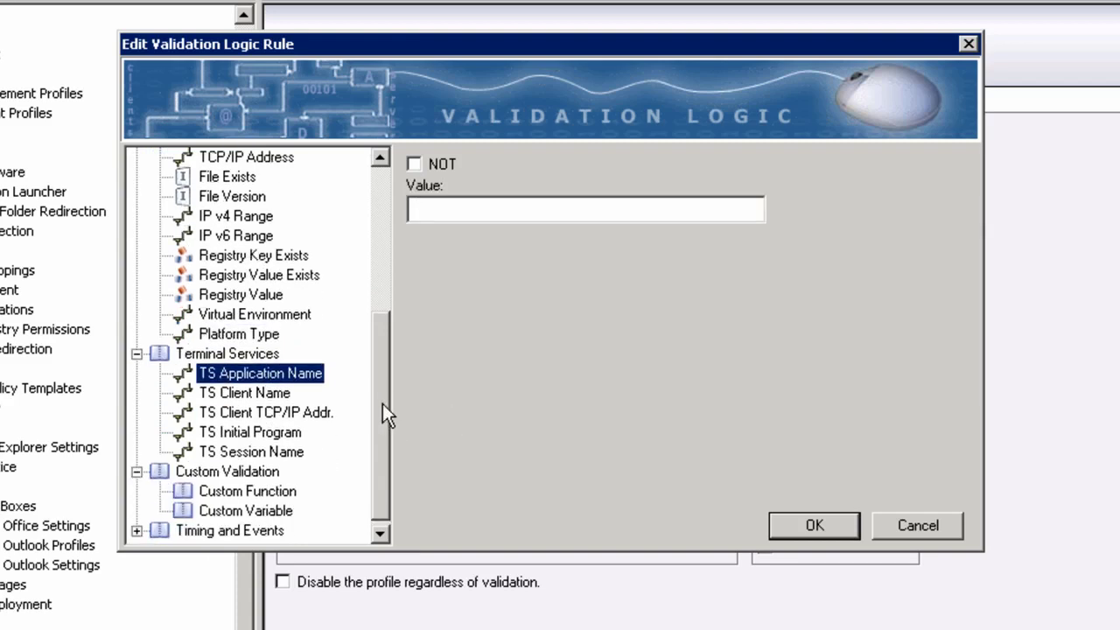
click(263, 493)
- List the dynamic variables for the Select Function value, filter them to Active Directory, and view the details of $adCity without inserting it
click(465, 207)
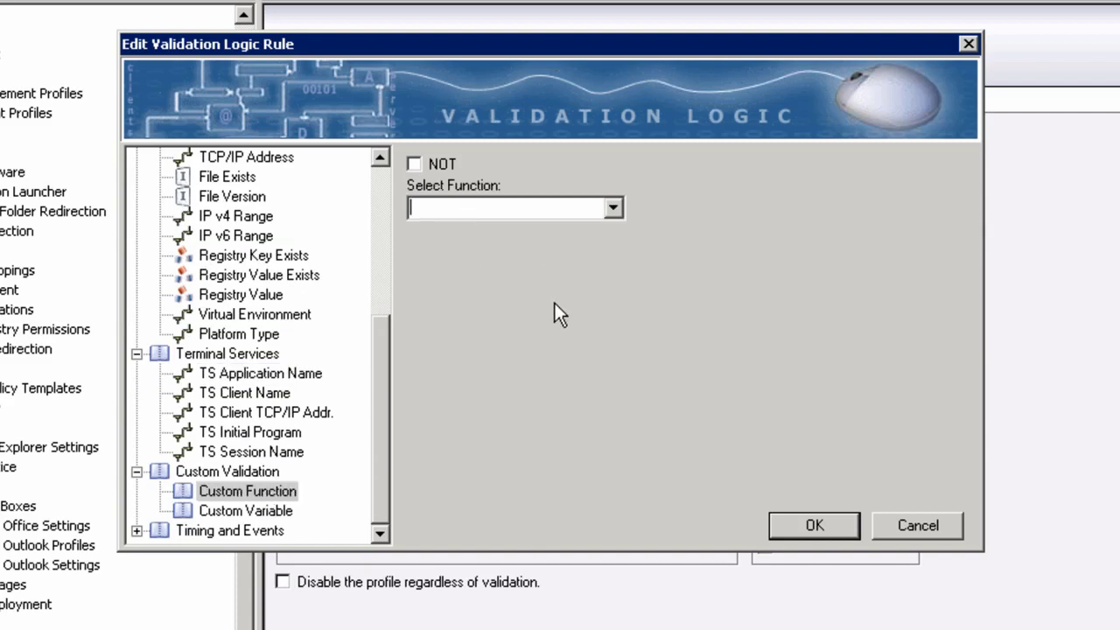
key(F3)
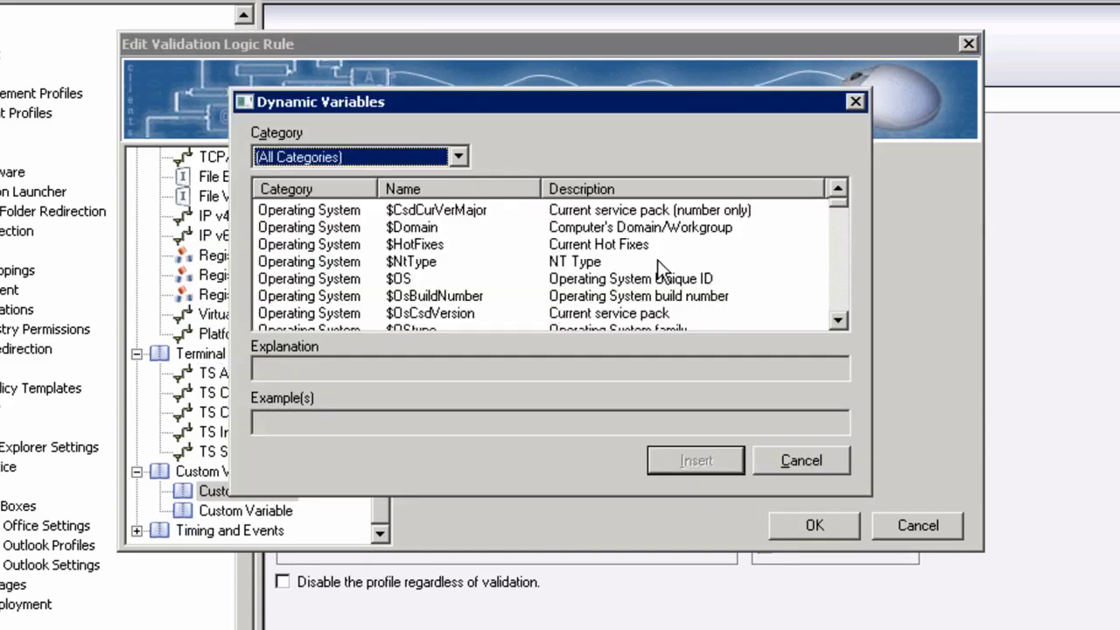
click(458, 156)
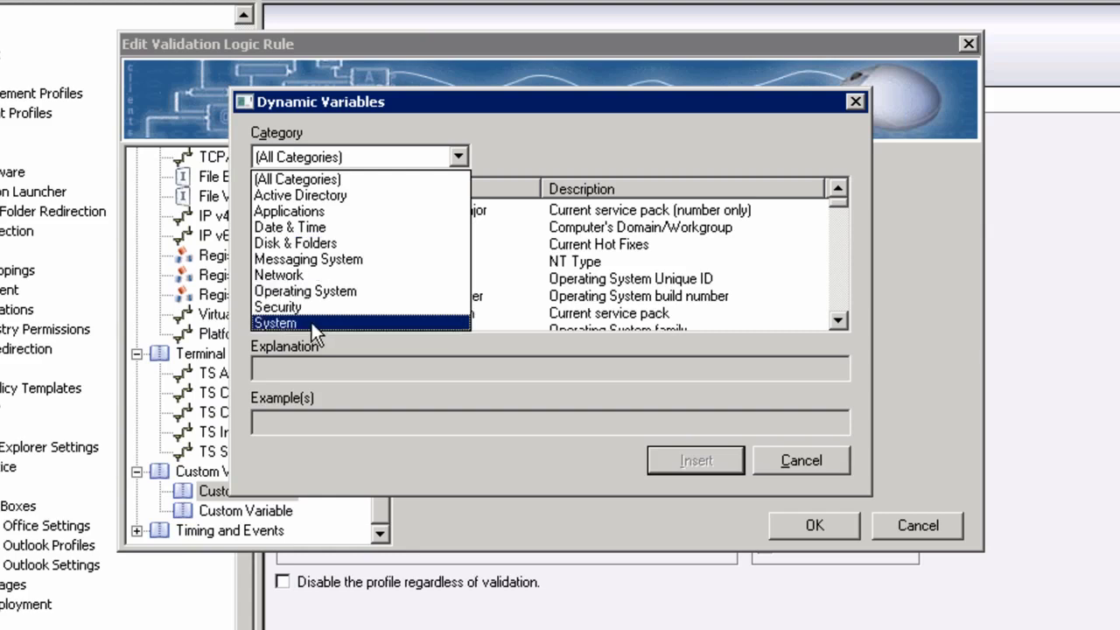
click(375, 196)
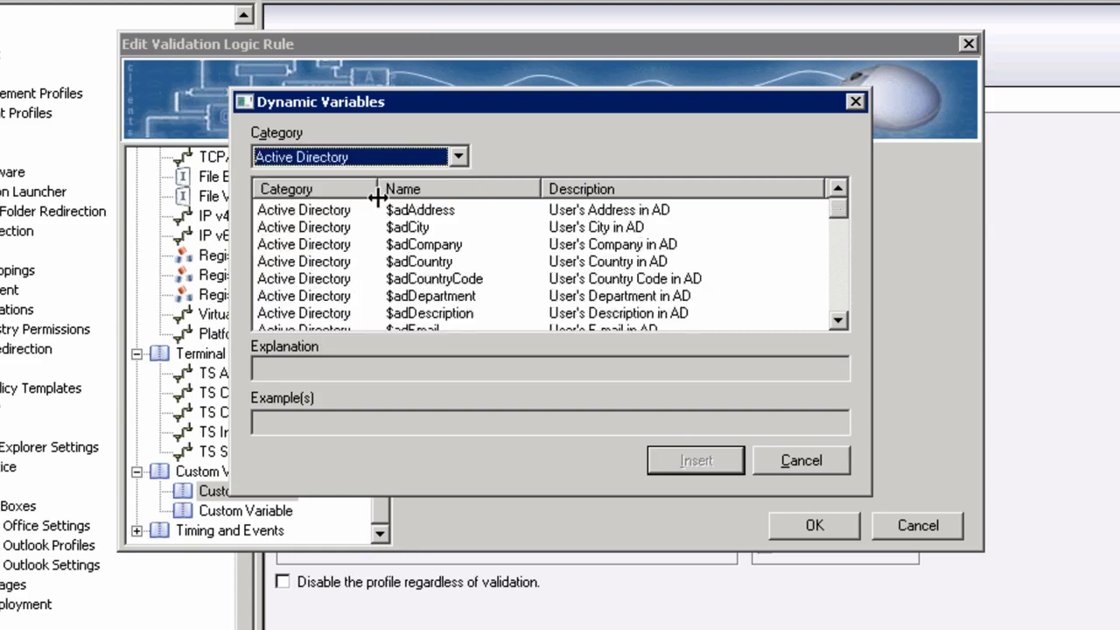
click(602, 229)
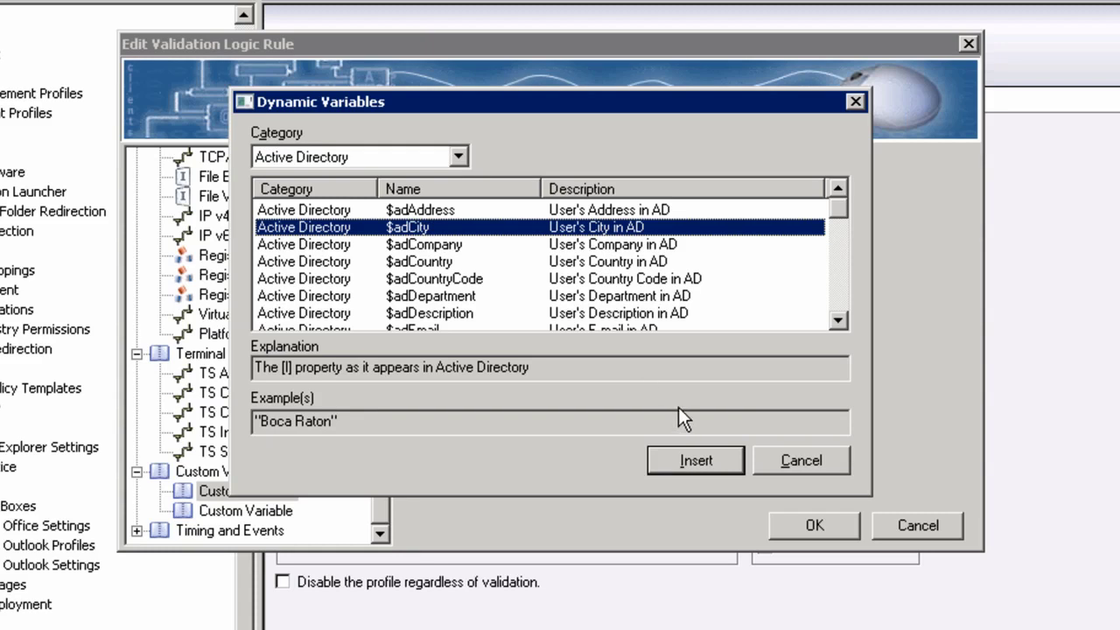
click(785, 460)
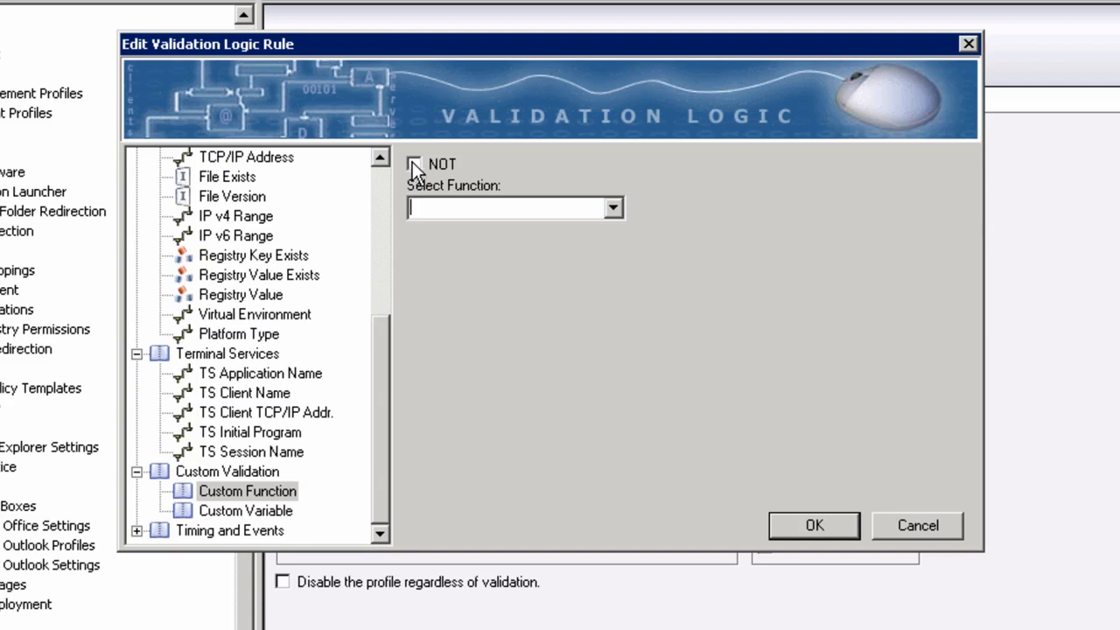
- Discard the new validation logic rule and open the Drive Mappings of the SQdemo1 profile
drag(511, 44, 514, 0)
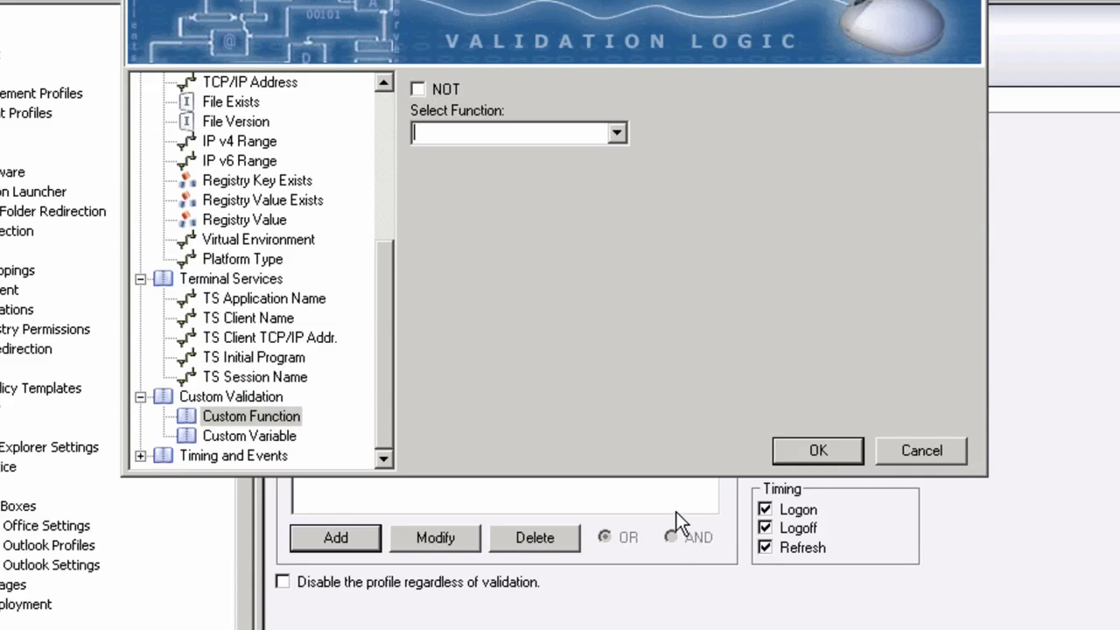
click(909, 455)
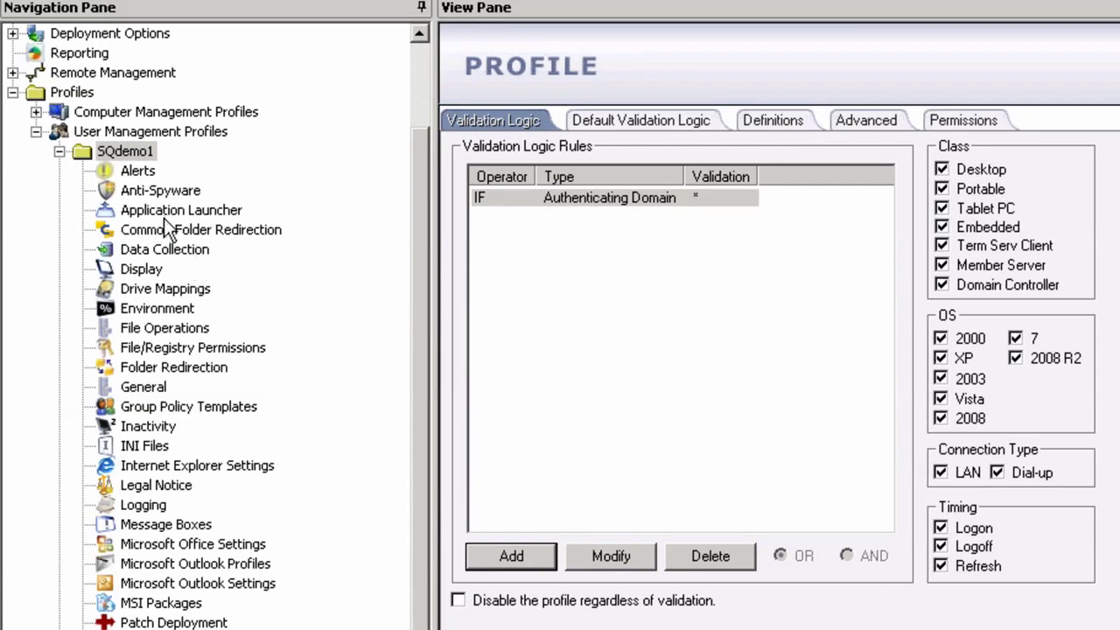
click(156, 287)
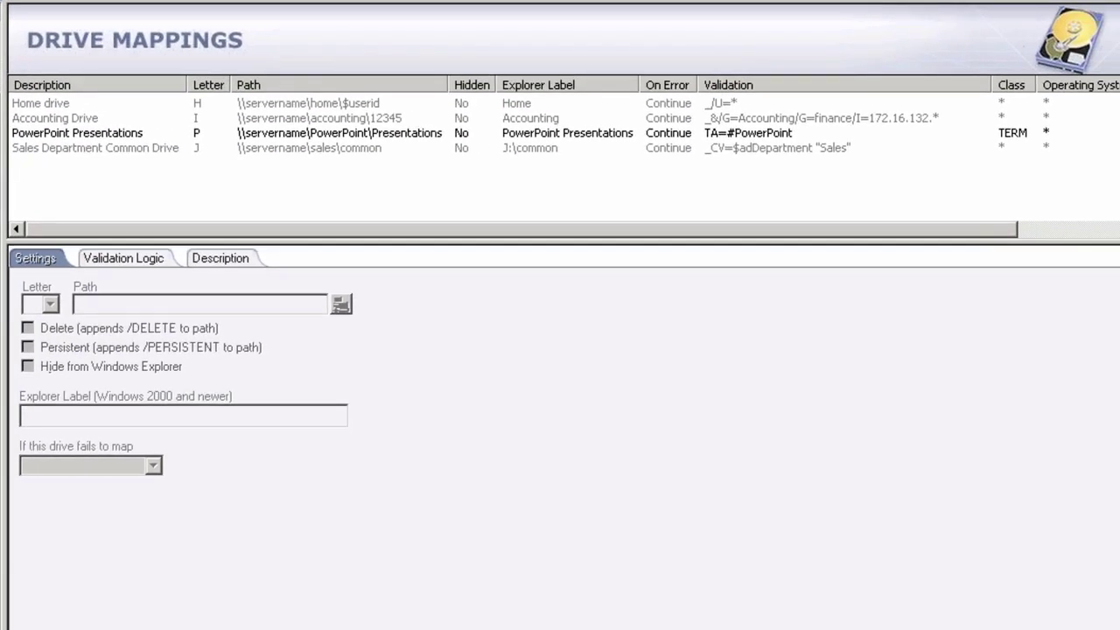
right_click(188, 171)
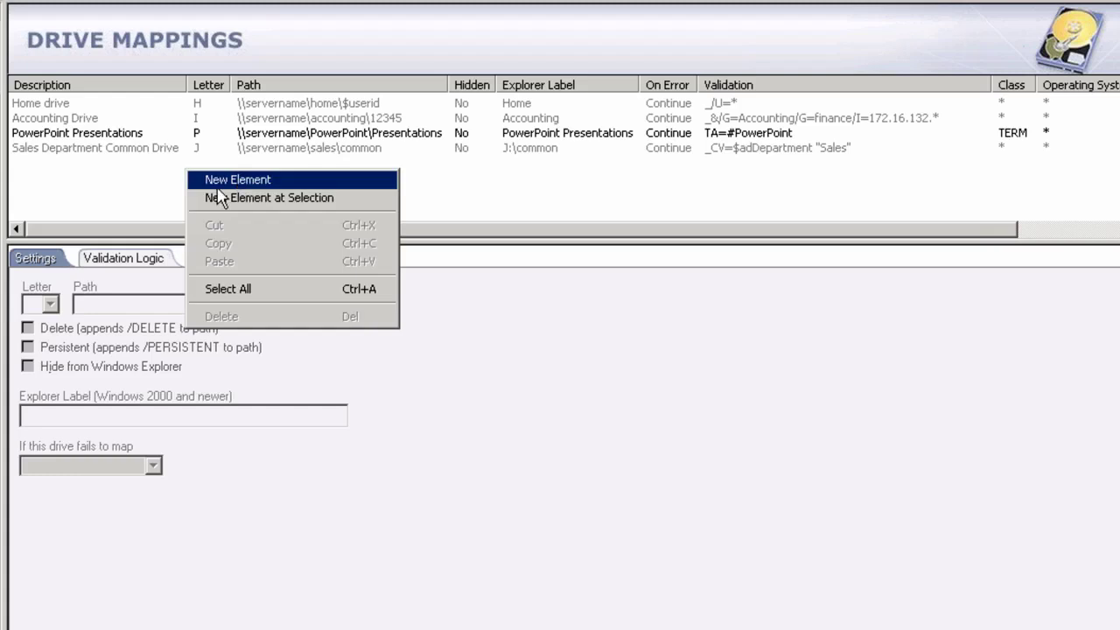
click(132, 194)
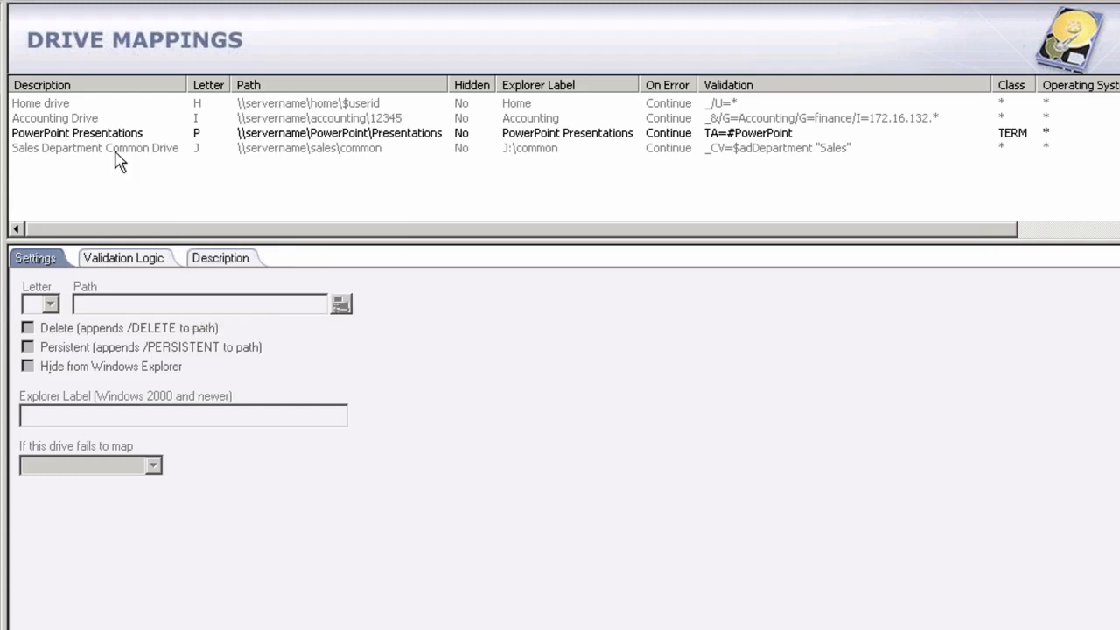
- Examine the Accounting Drive mapping's description, drive settings and validation logic
click(74, 104)
click(75, 120)
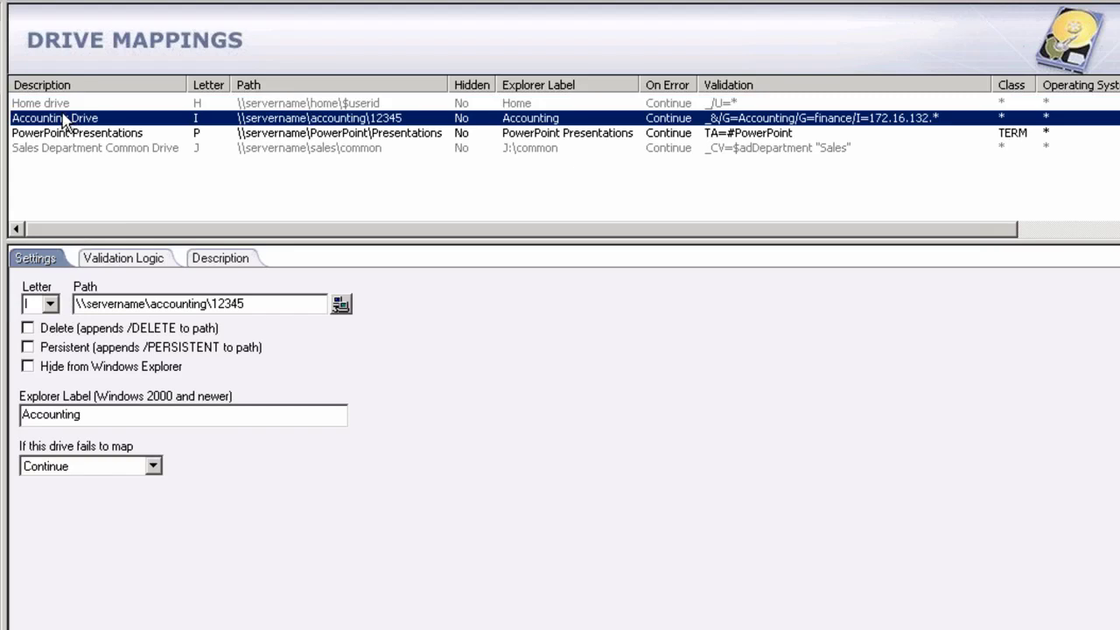
click(241, 261)
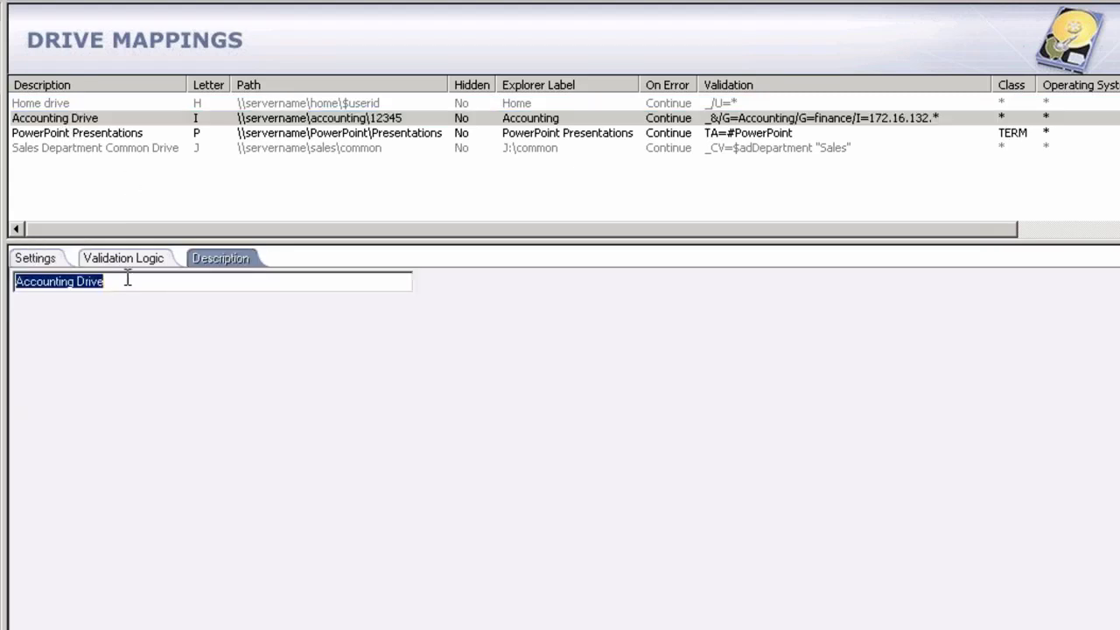
click(38, 264)
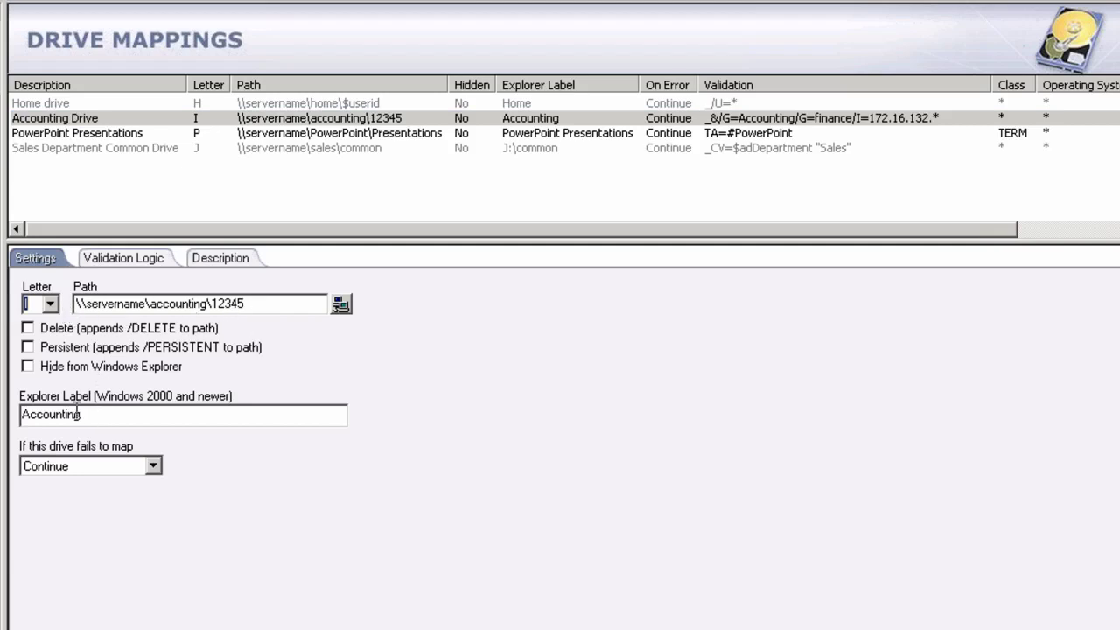
click(131, 265)
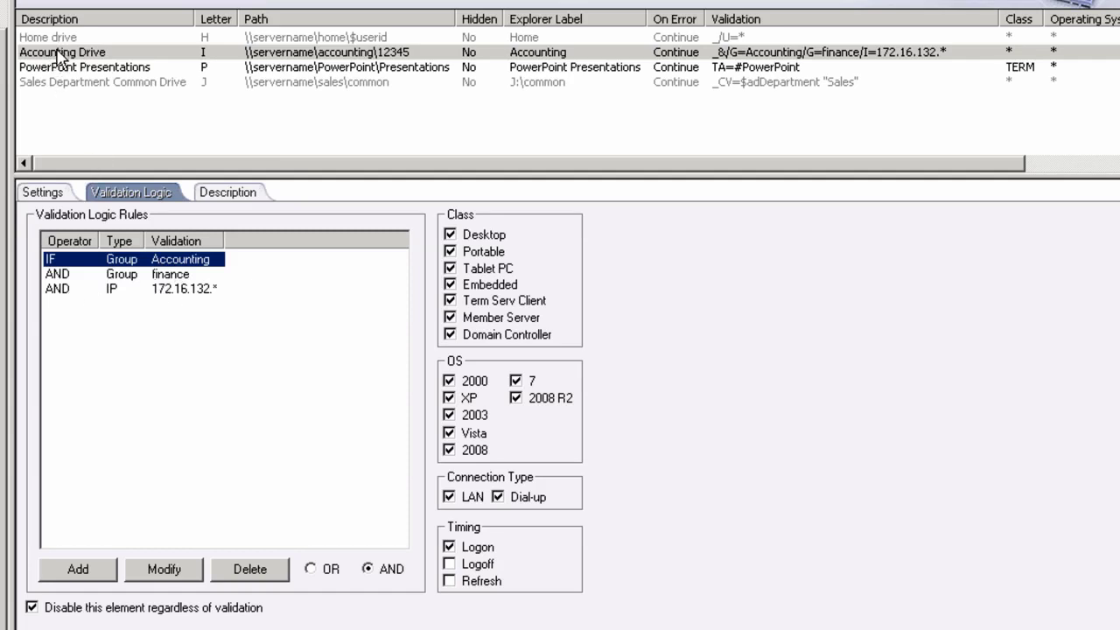
- Set the Accounting Drive's path to \\servername\accounting\6789 and check its validation logic
click(40, 193)
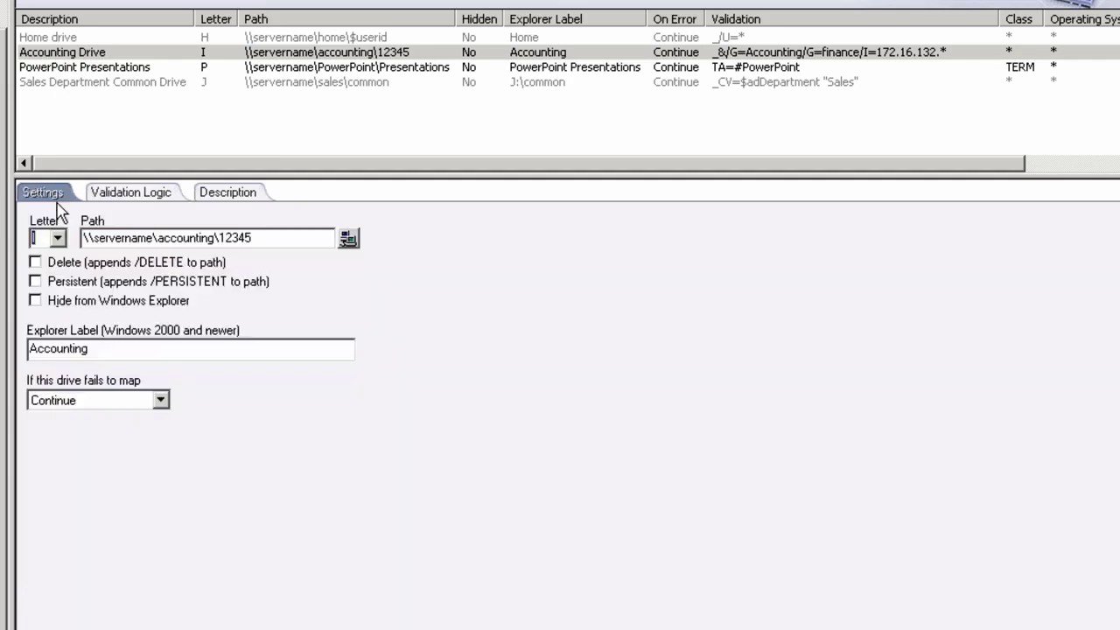
click(265, 234)
key(BackSpace)
key(BackSpace)
key(BackSpace)
key(BackSpace)
key(BackSpace)
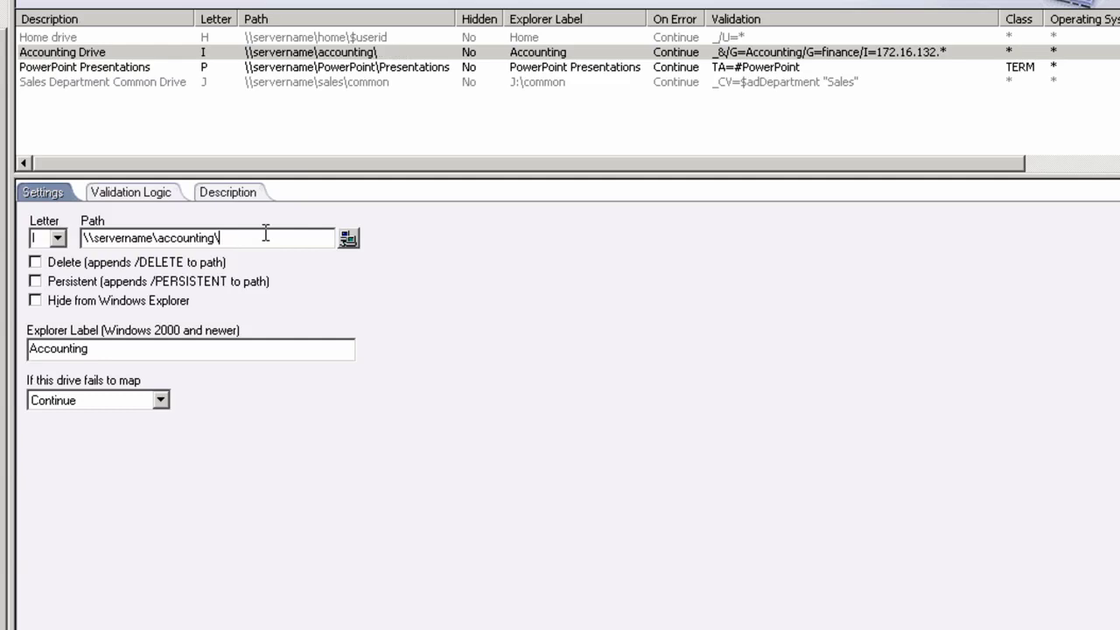
text(6789)
click(174, 195)
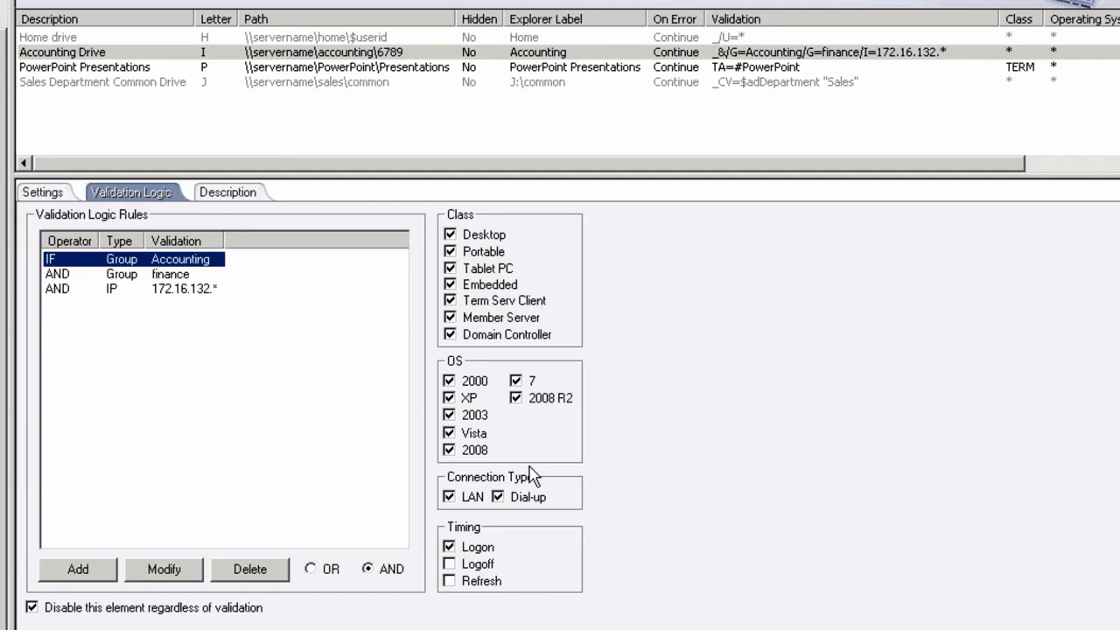
click(42, 192)
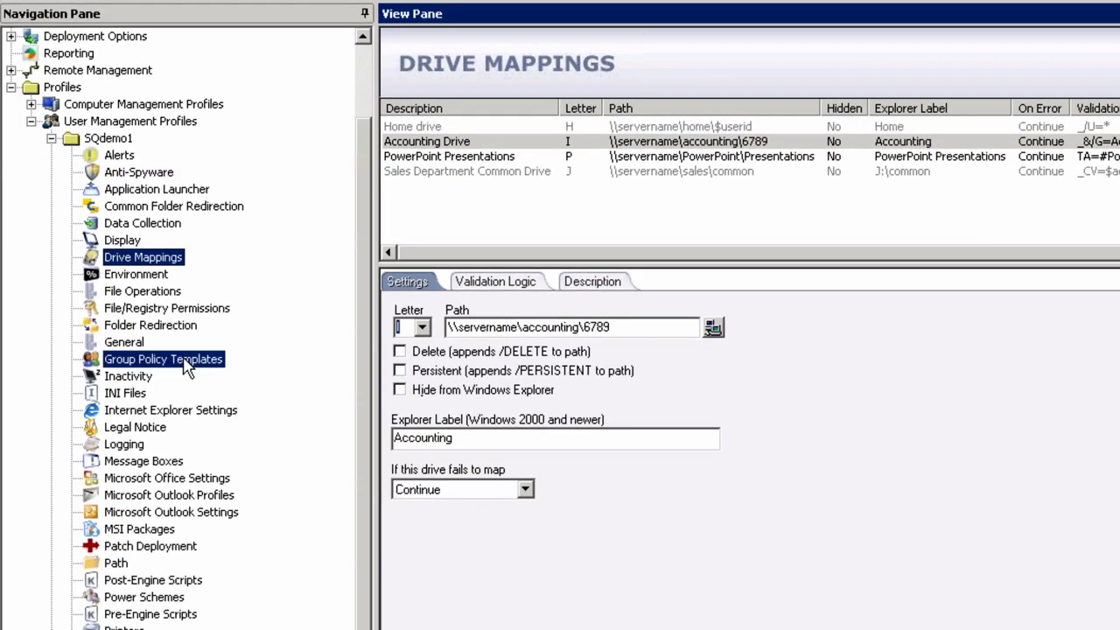
- Open SQdemo1's Group Policy Templates and show the available ADMX template files for Domain Wide GPO
click(167, 358)
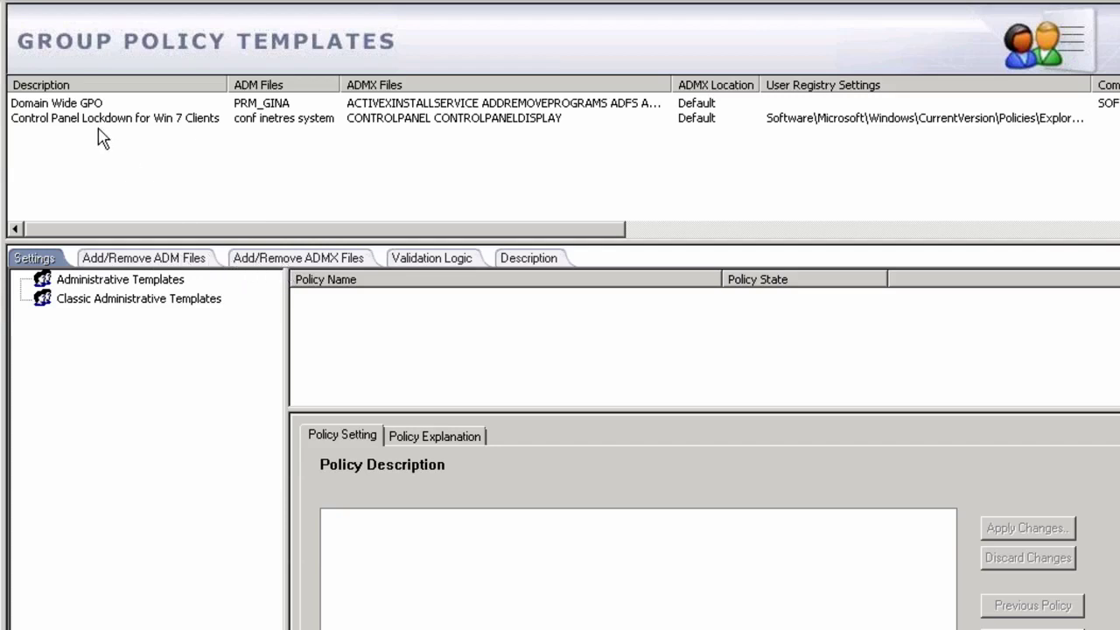
click(84, 106)
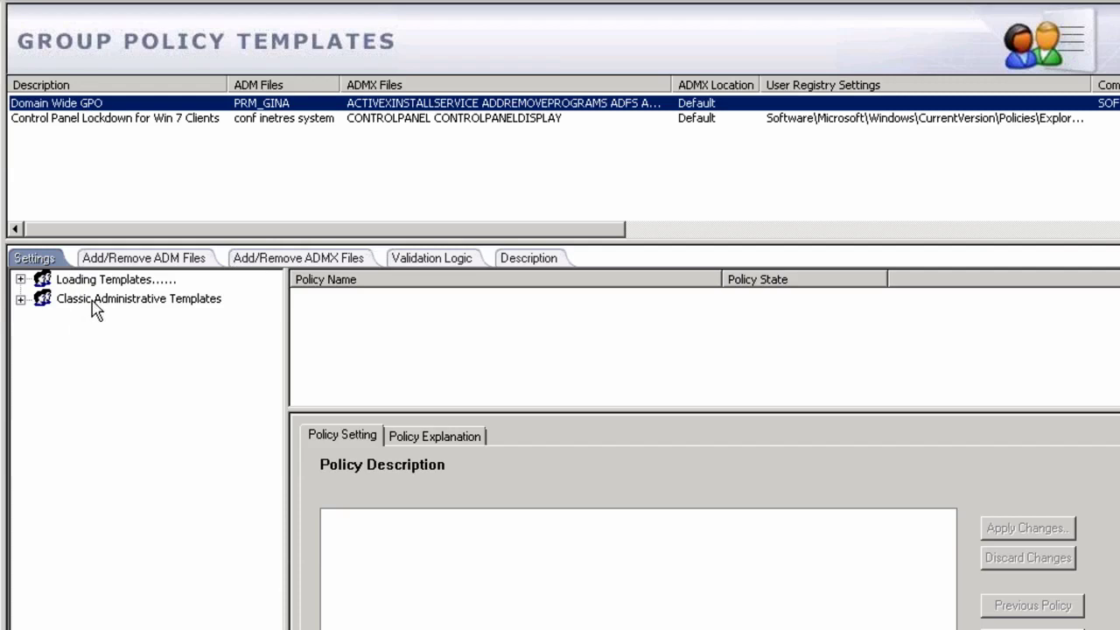
click(271, 259)
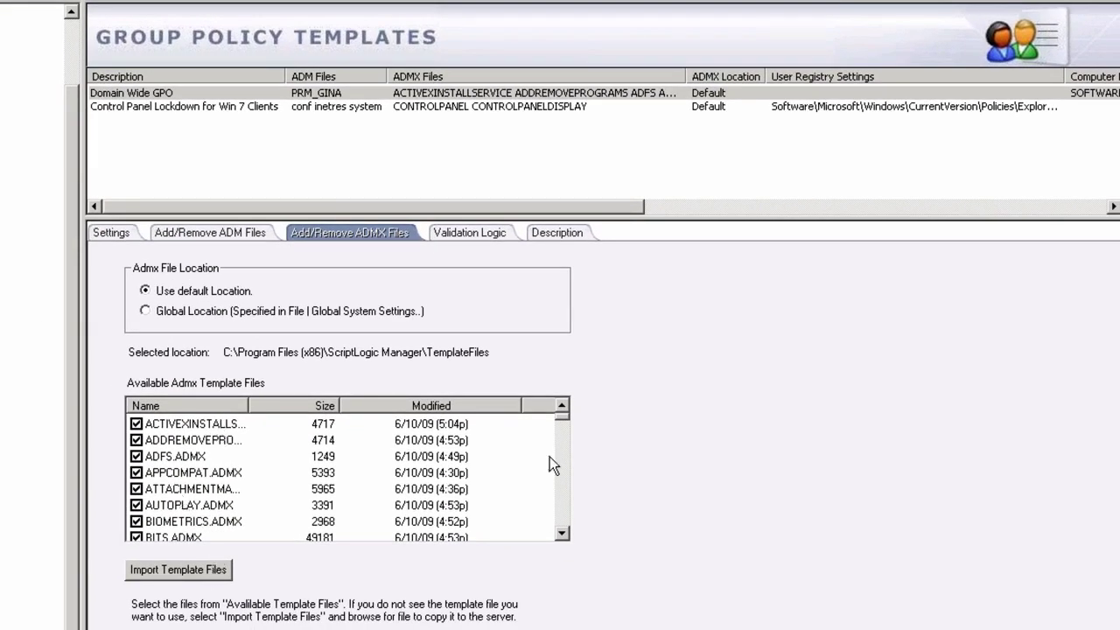
- Include the NETWORKPROJE..., P2P-PNRP, PARENTALCONTR..., PCA and PEERTOPEERCAC... ADMX template files in Domain Wide GPO
drag(565, 421, 565, 471)
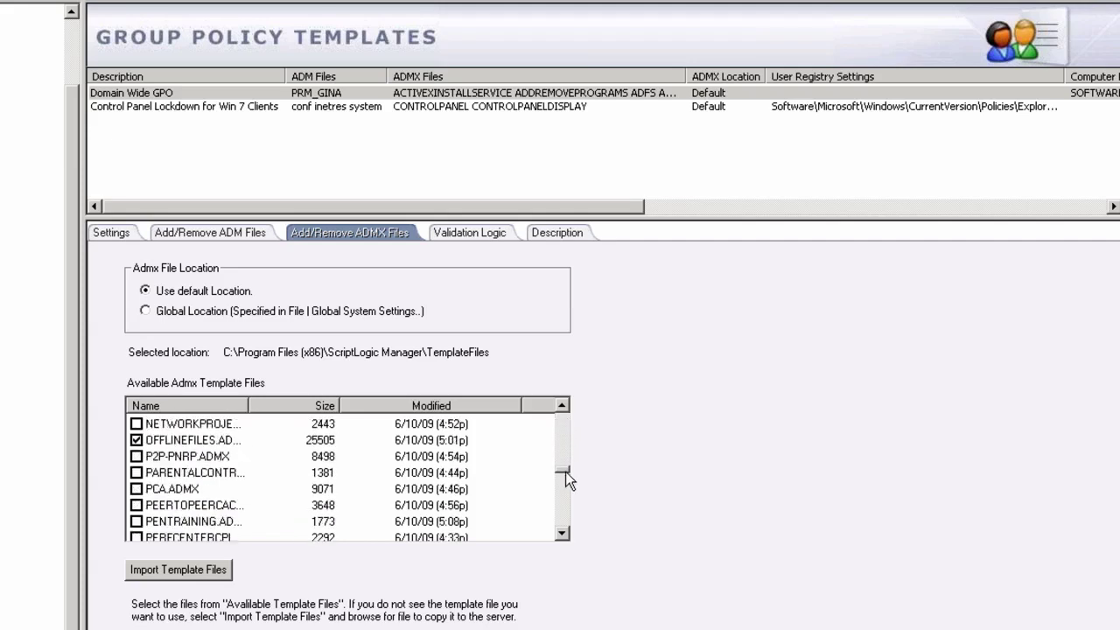
click(138, 506)
click(138, 489)
click(138, 473)
click(137, 456)
click(137, 425)
- Set the "Prohibit access to the Control Panel" policy under Administrative Templates, Control Panel, to Enabled
click(112, 234)
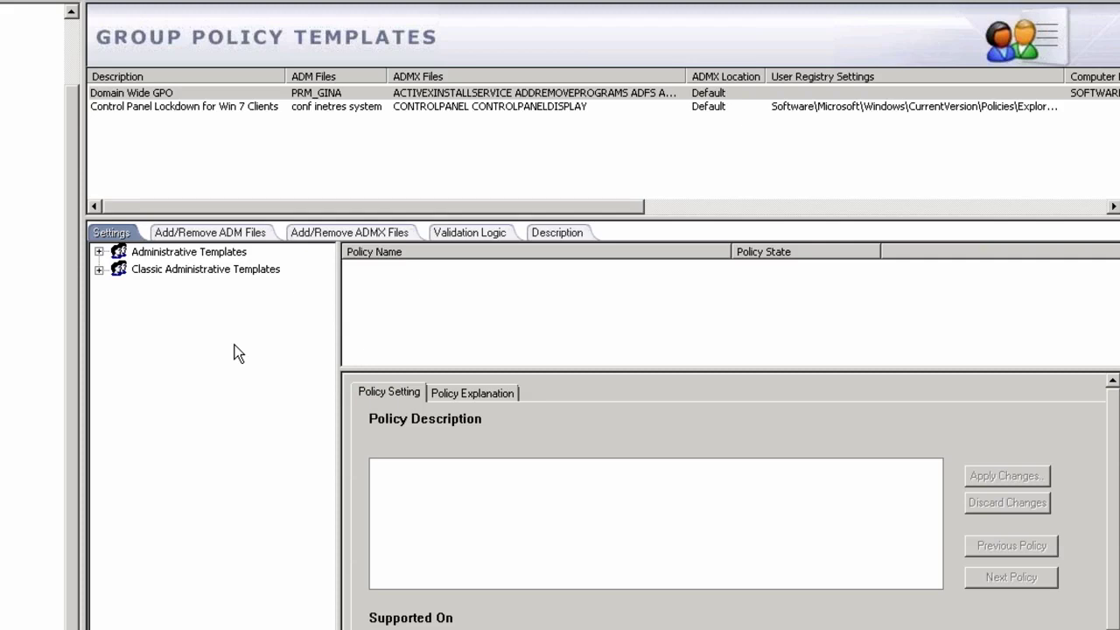
click(99, 252)
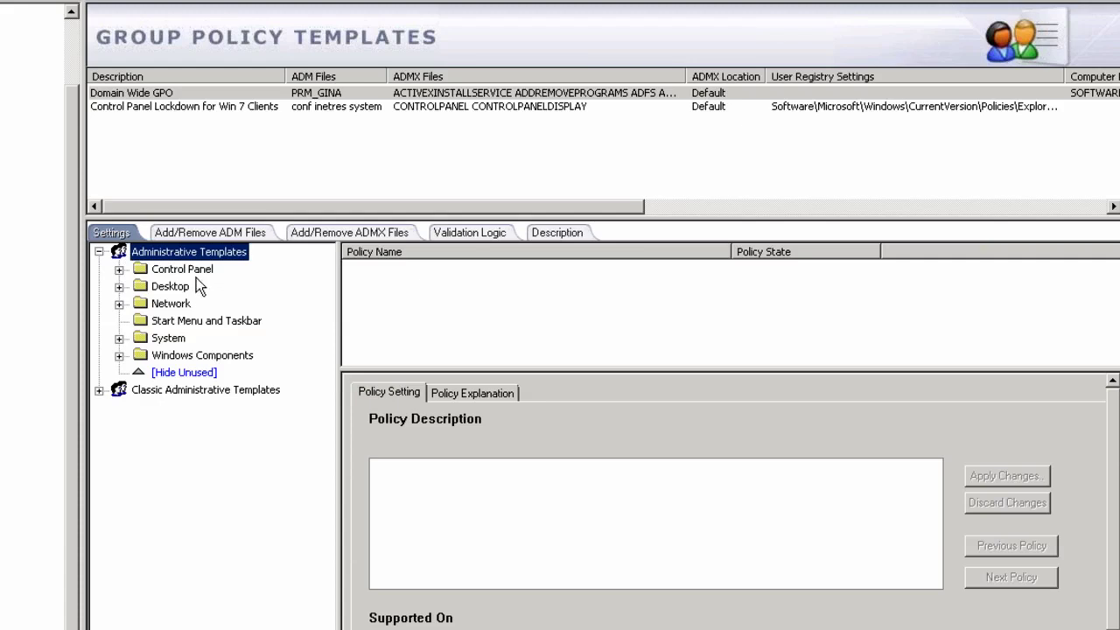
click(119, 270)
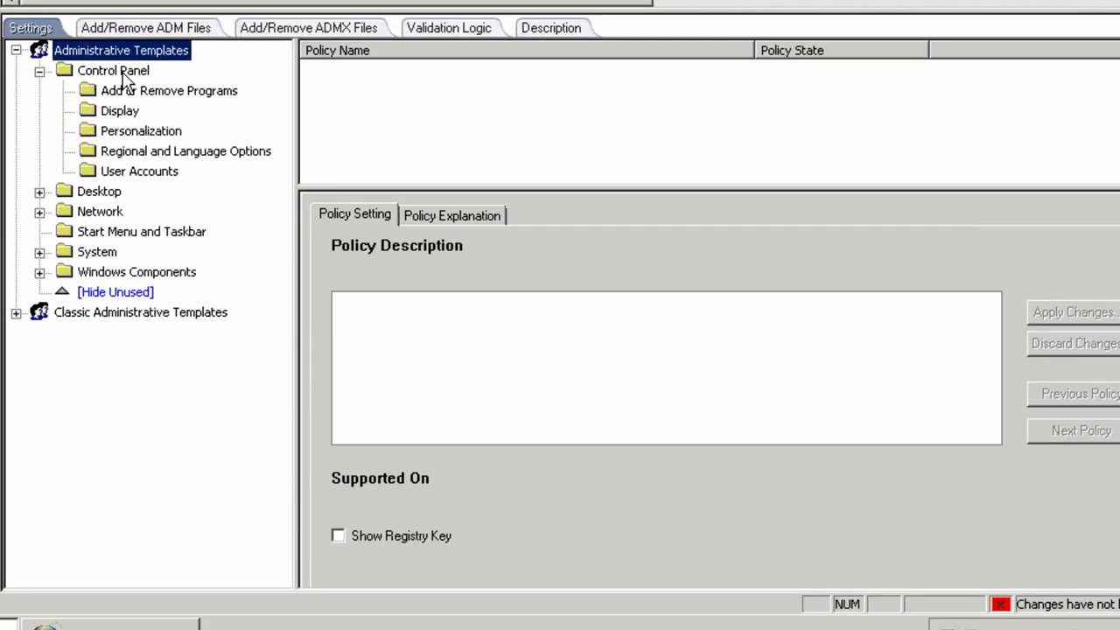
click(179, 248)
click(407, 114)
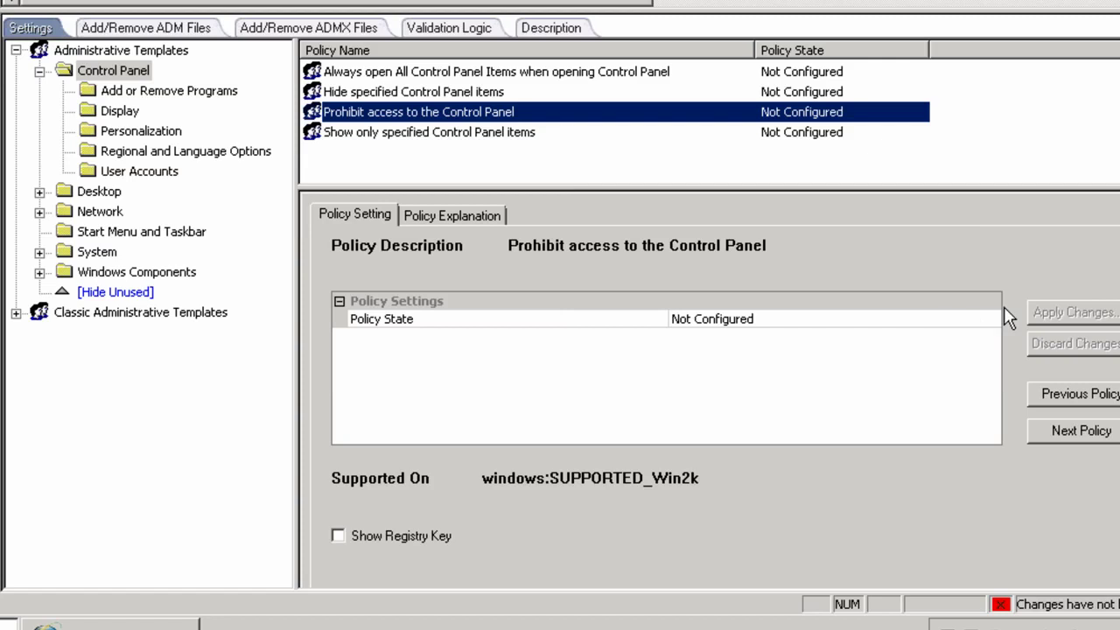
click(982, 323)
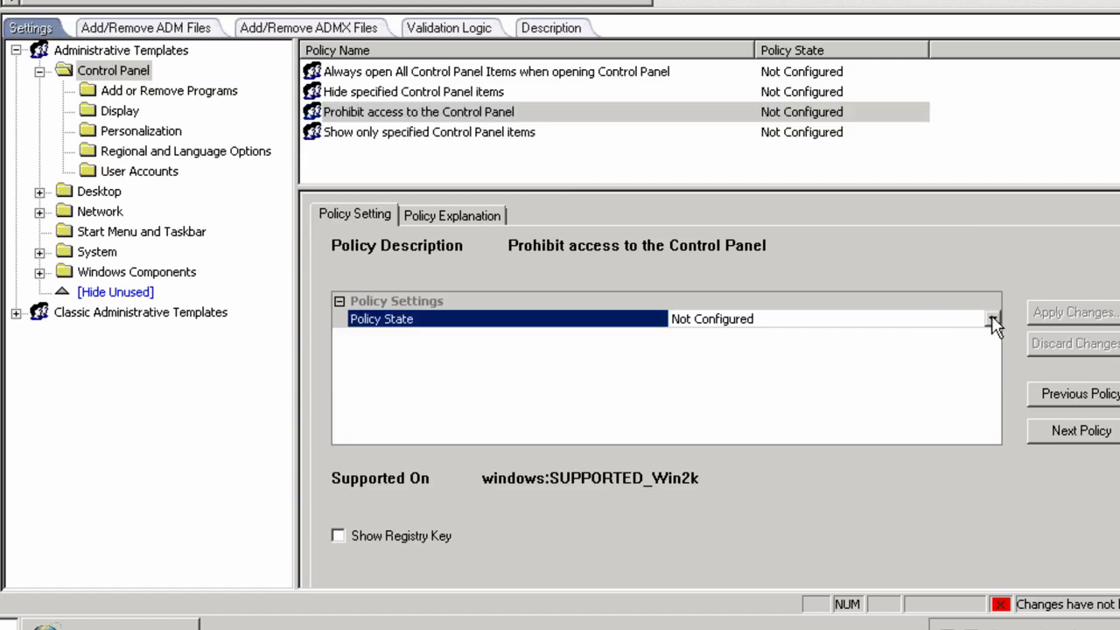
click(992, 319)
click(704, 352)
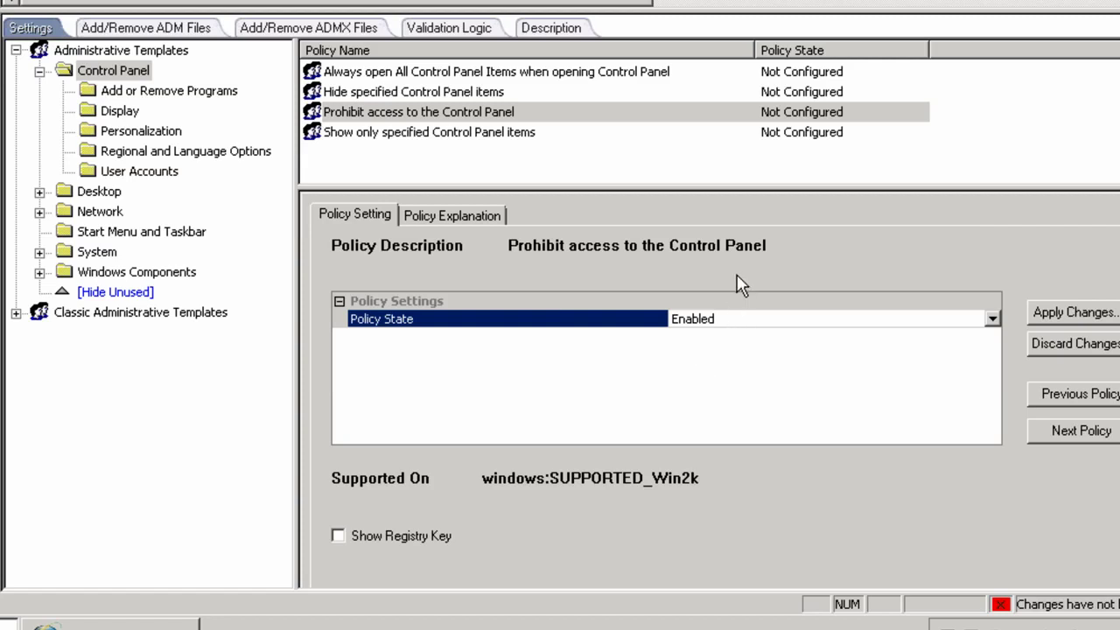
- Limit the OS validation of Domain Wide GPO to Vista and 7 by excluding 2000, XP, 2003, 2008 and 2008 R2
click(455, 28)
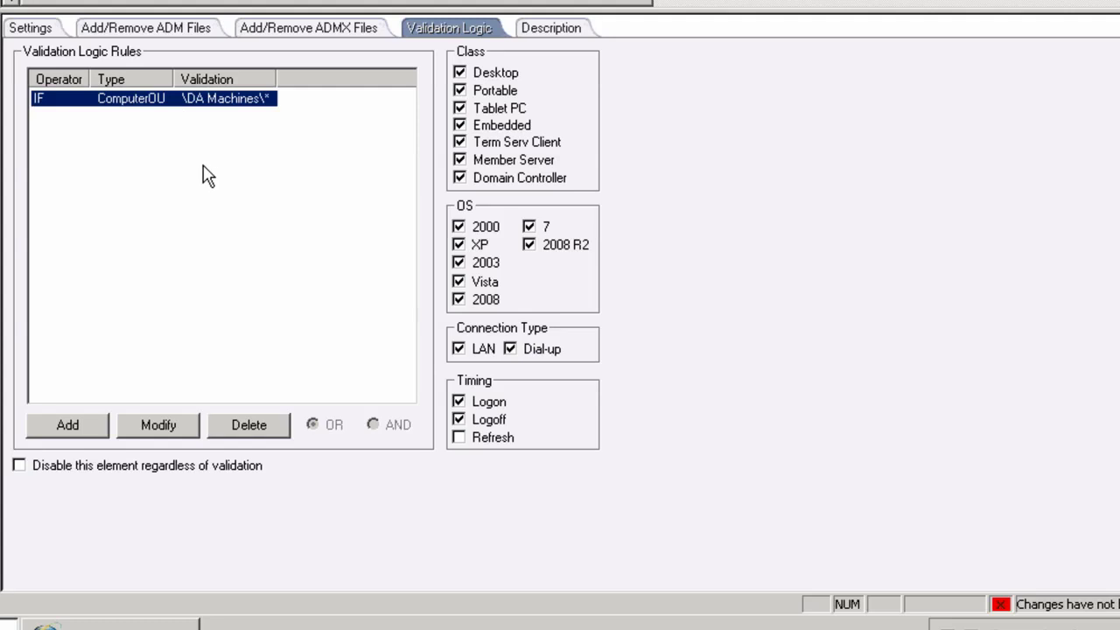
click(460, 301)
click(459, 300)
click(458, 262)
click(459, 244)
click(458, 227)
click(529, 246)
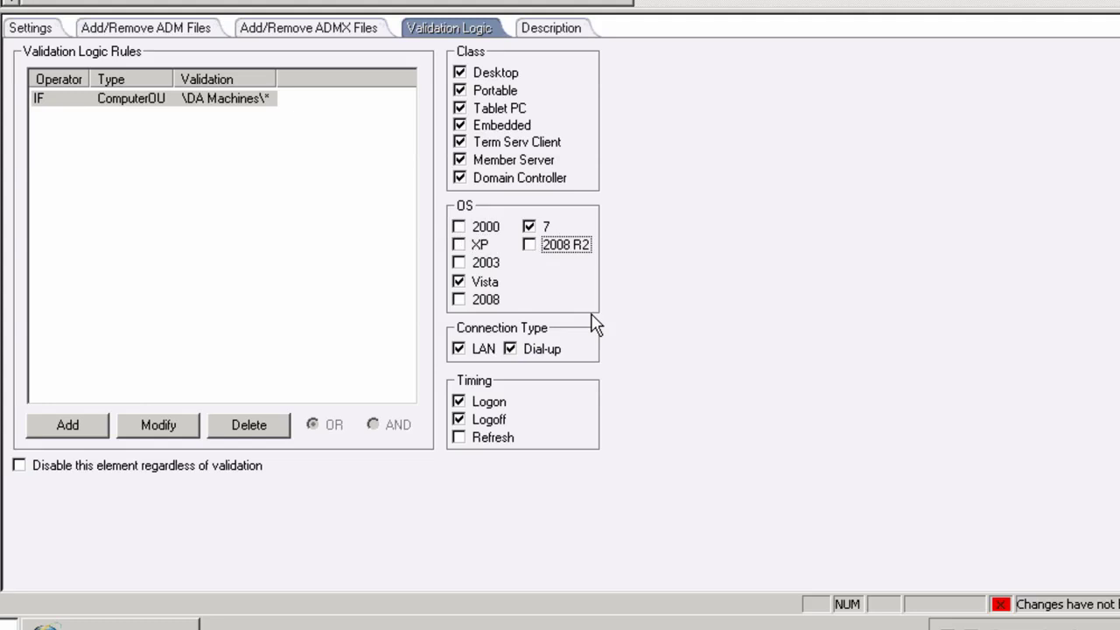
- Restrict the template's computer class validation to Portable only, clearing every other class
click(459, 108)
click(459, 74)
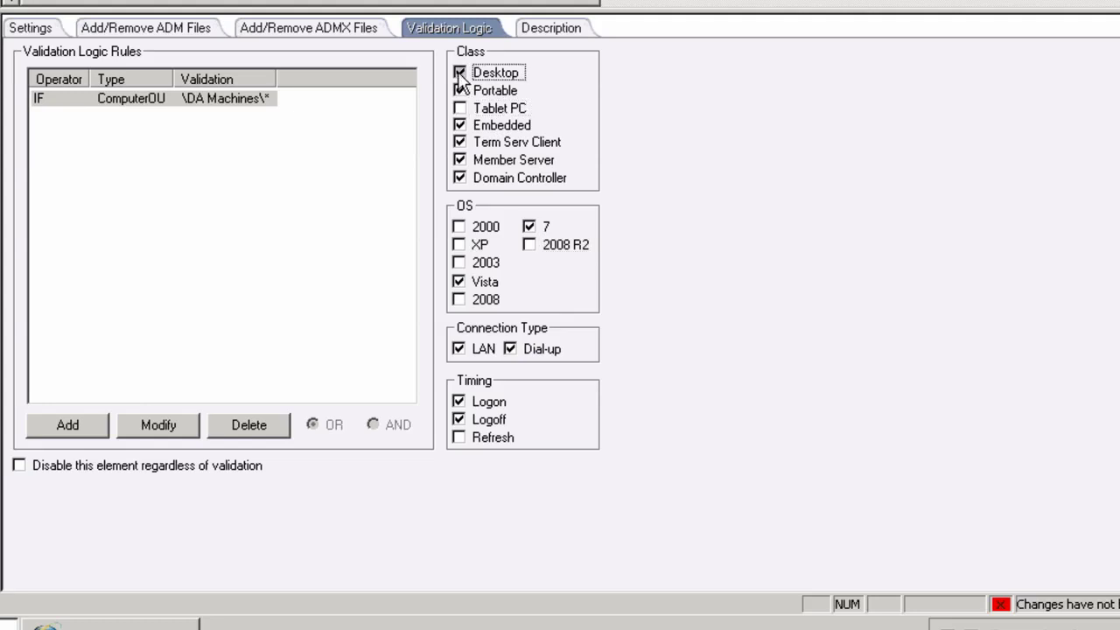
click(460, 125)
click(459, 141)
click(459, 159)
click(459, 177)
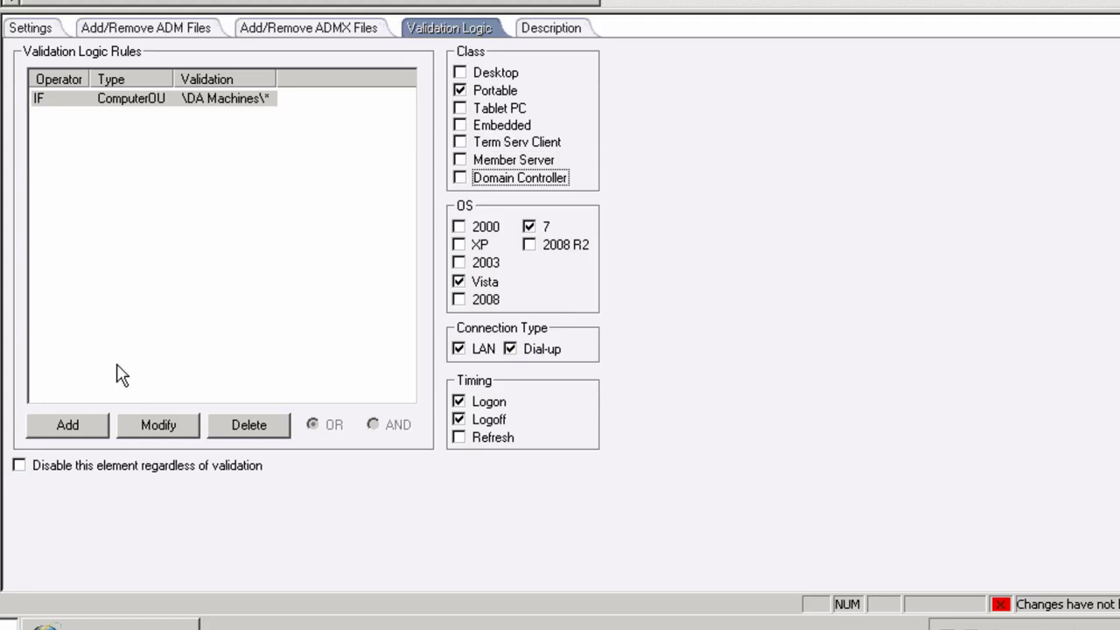
- Add a validation rule to Domain Wide GPO that excludes the user group SQDEMO1\Domain Admins with NOT
click(94, 436)
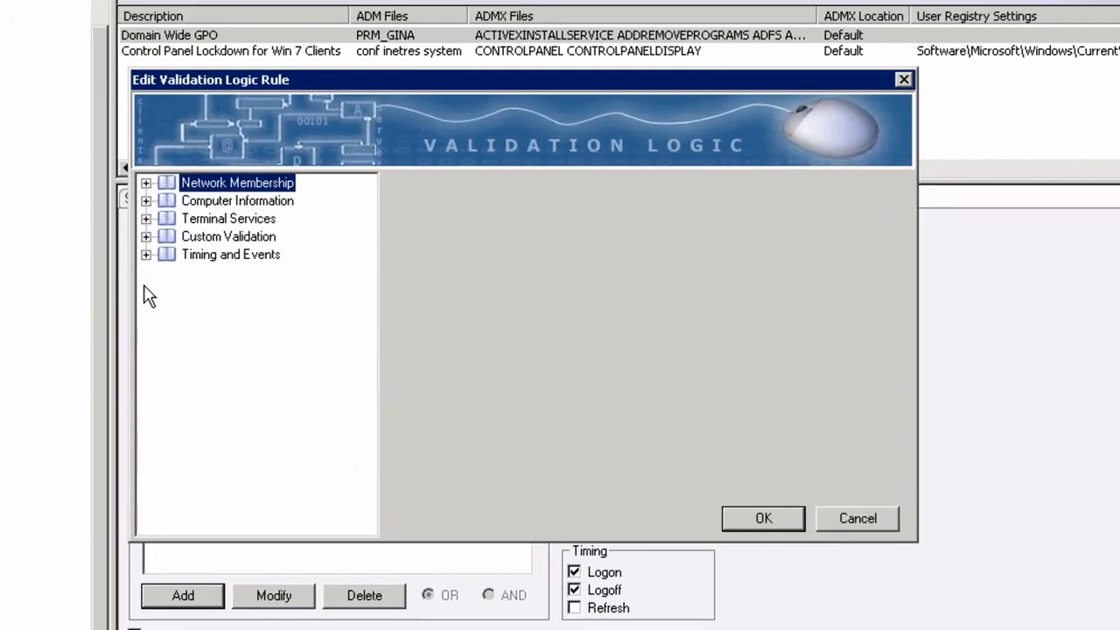
click(151, 188)
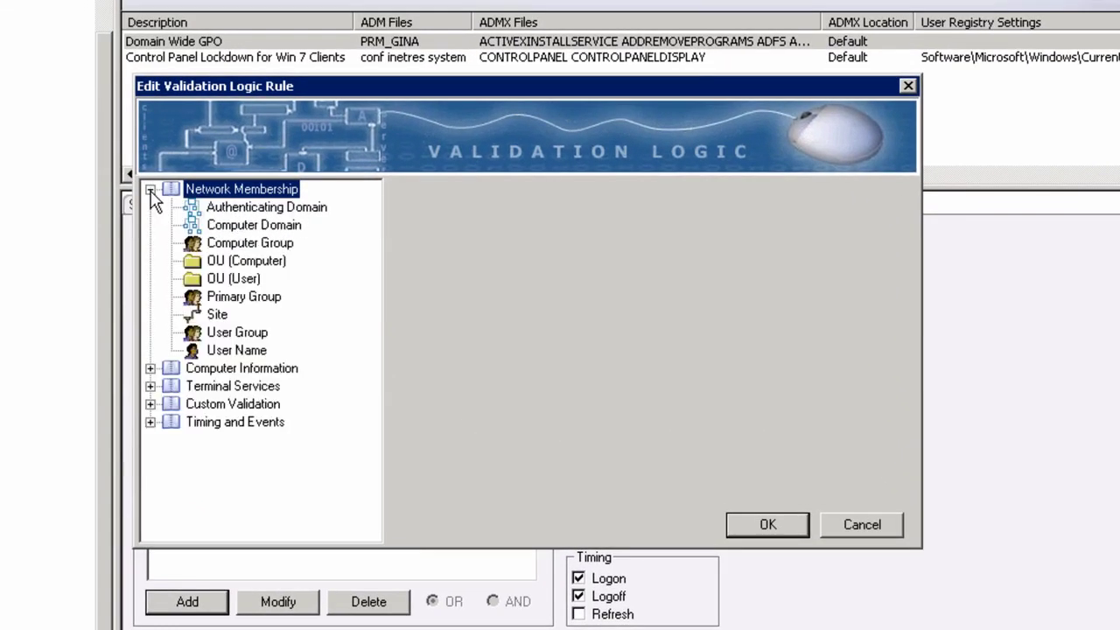
click(236, 332)
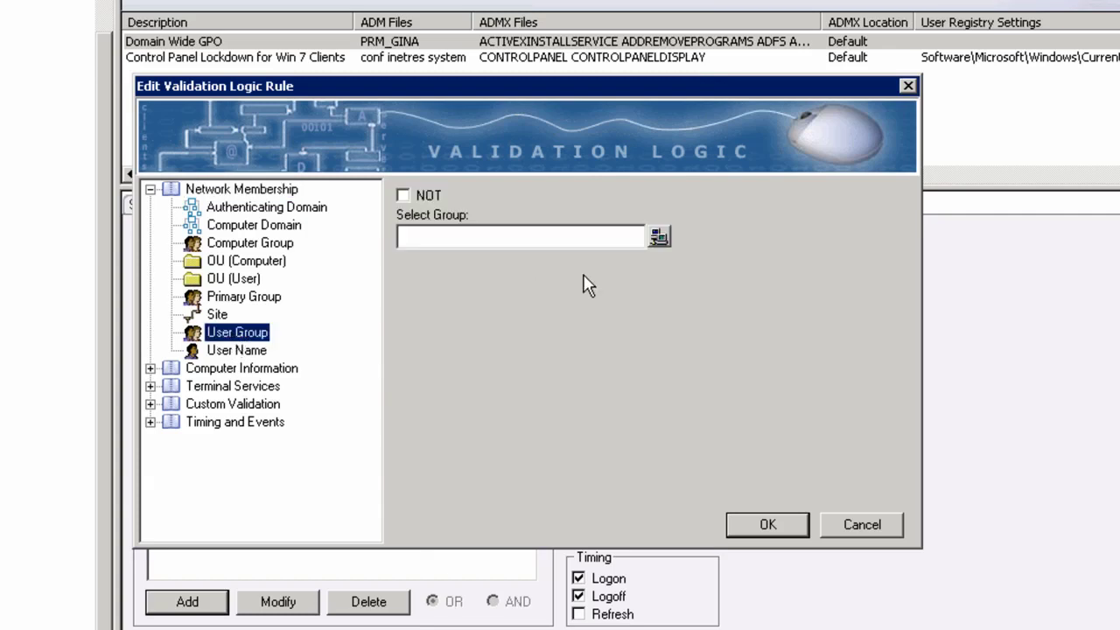
click(658, 237)
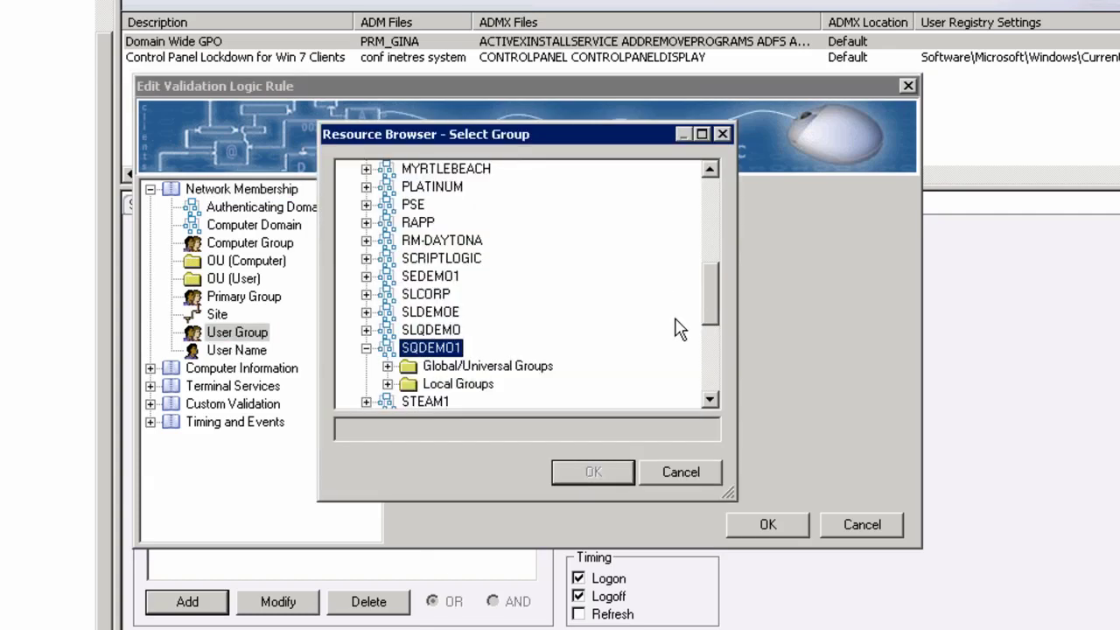
click(388, 366)
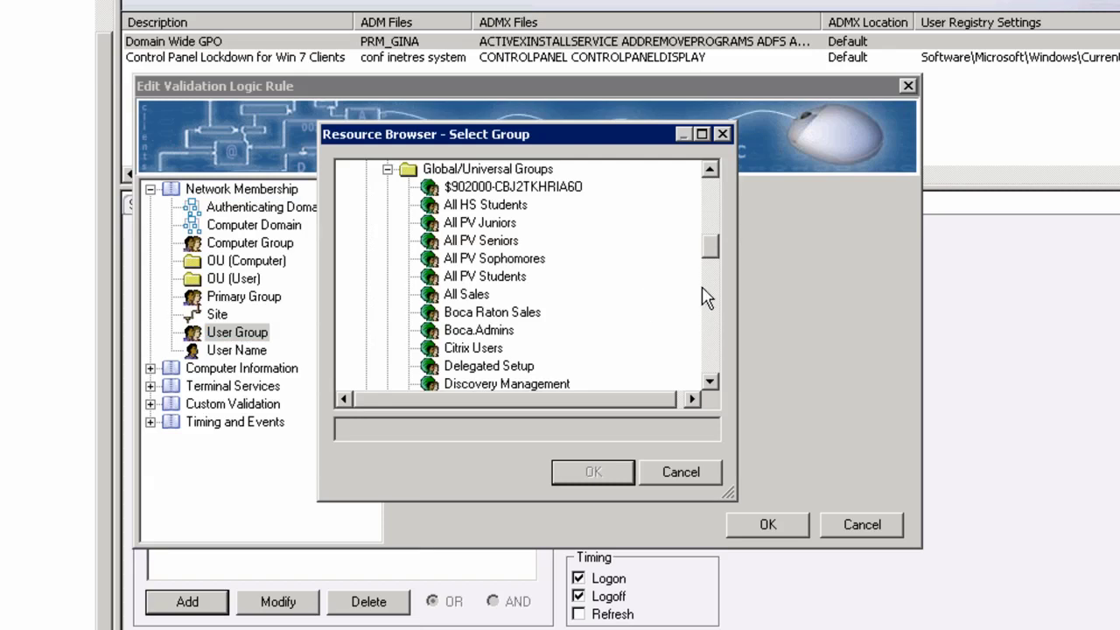
click(710, 382)
click(709, 382)
click(709, 382)
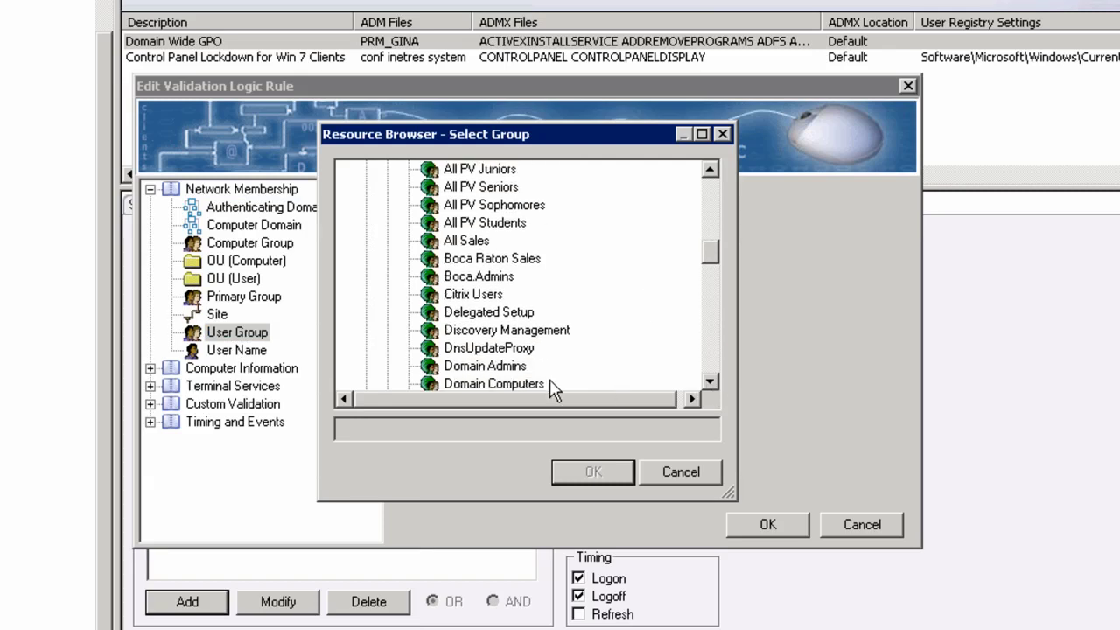
click(520, 369)
click(601, 464)
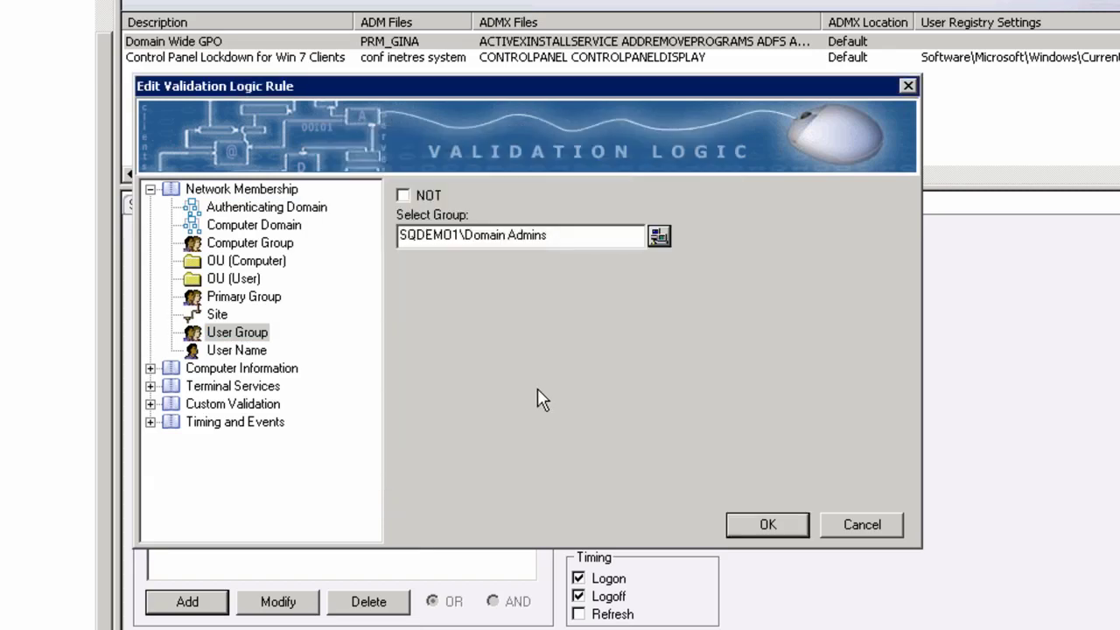
click(403, 195)
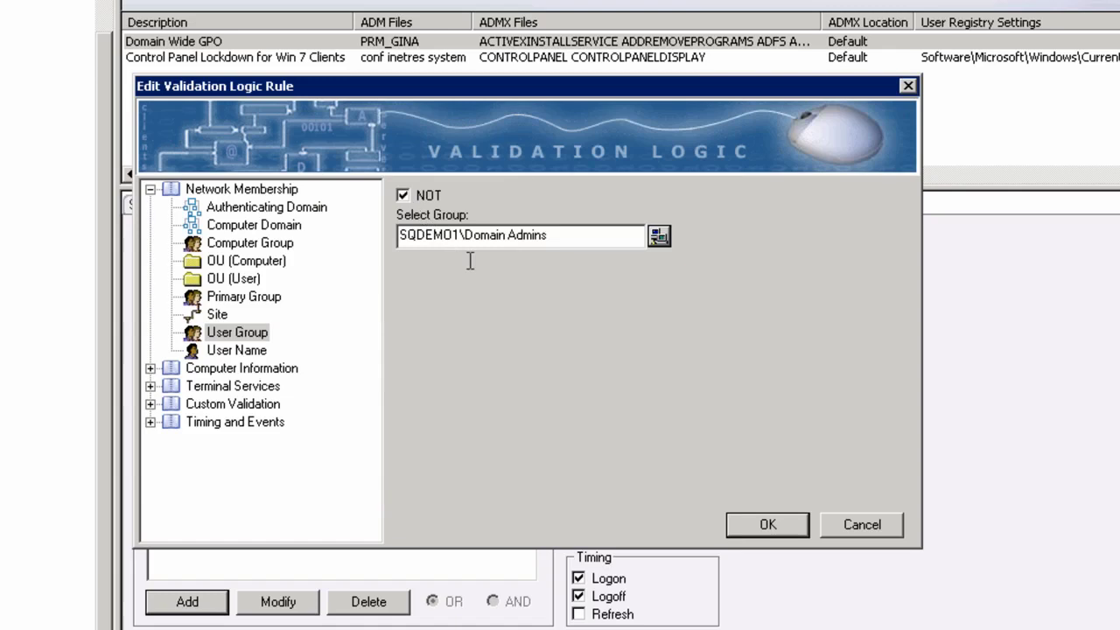
click(764, 525)
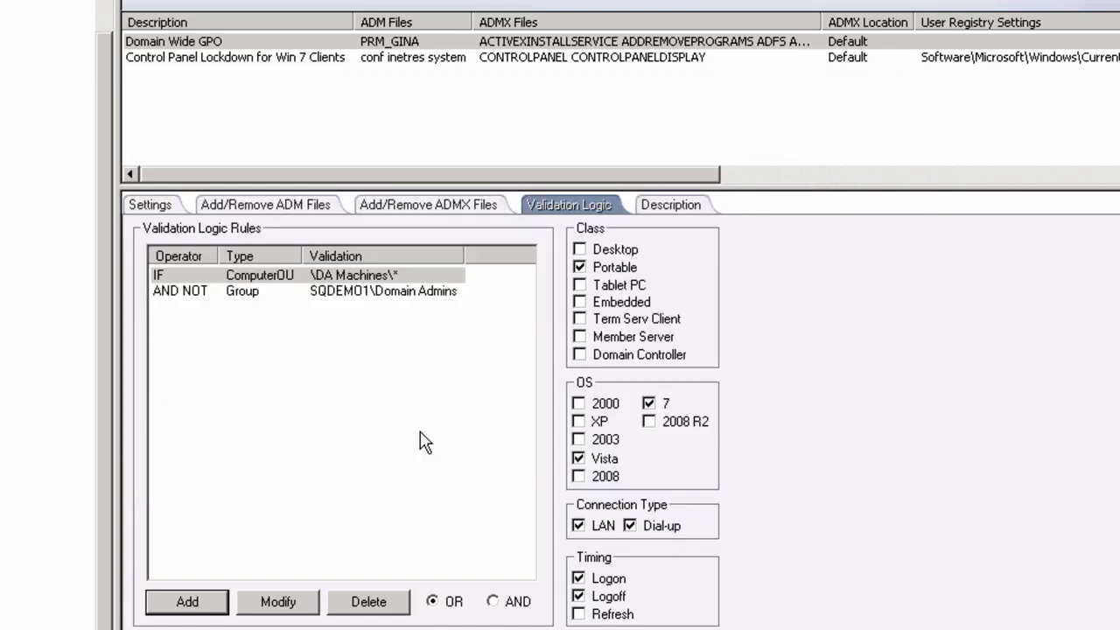
- Return to the policy settings of Domain Wide GPO and collapse the Control Panel category under Administrative Templates
click(151, 207)
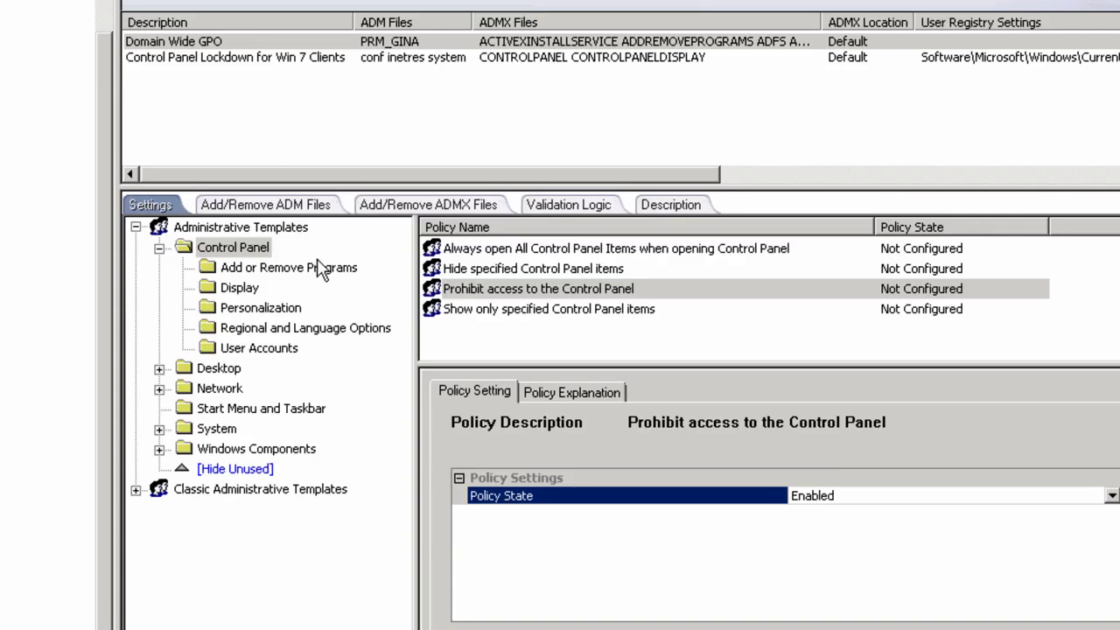
click(159, 249)
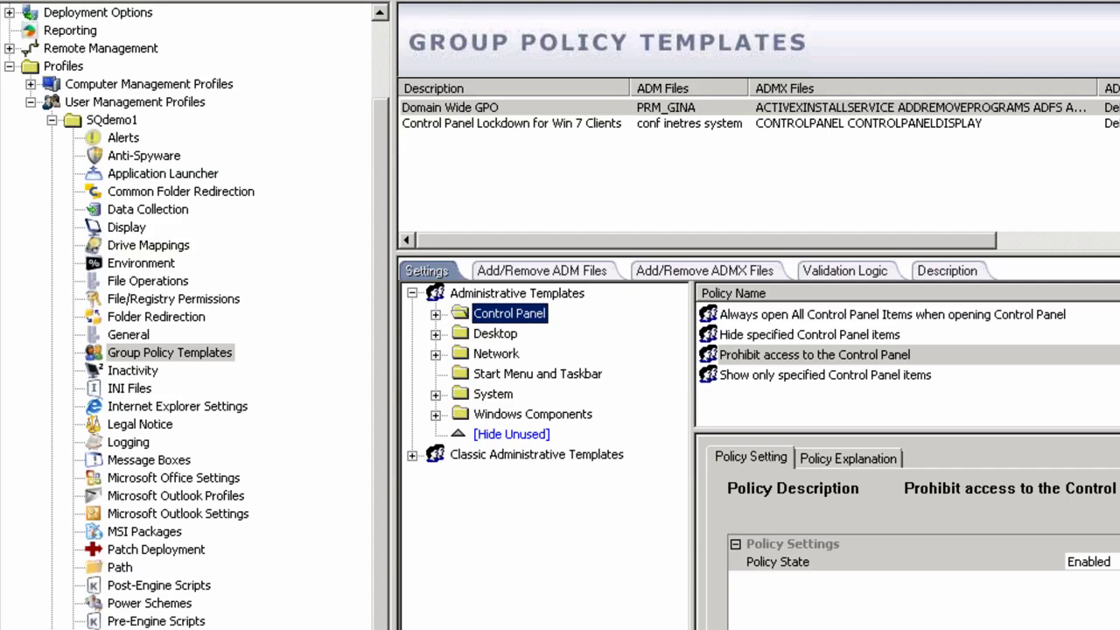
- Open the SQdemo1 profile's Power Schemes and review the scheme settings of Notebook Policy and Desktop Policy
click(166, 604)
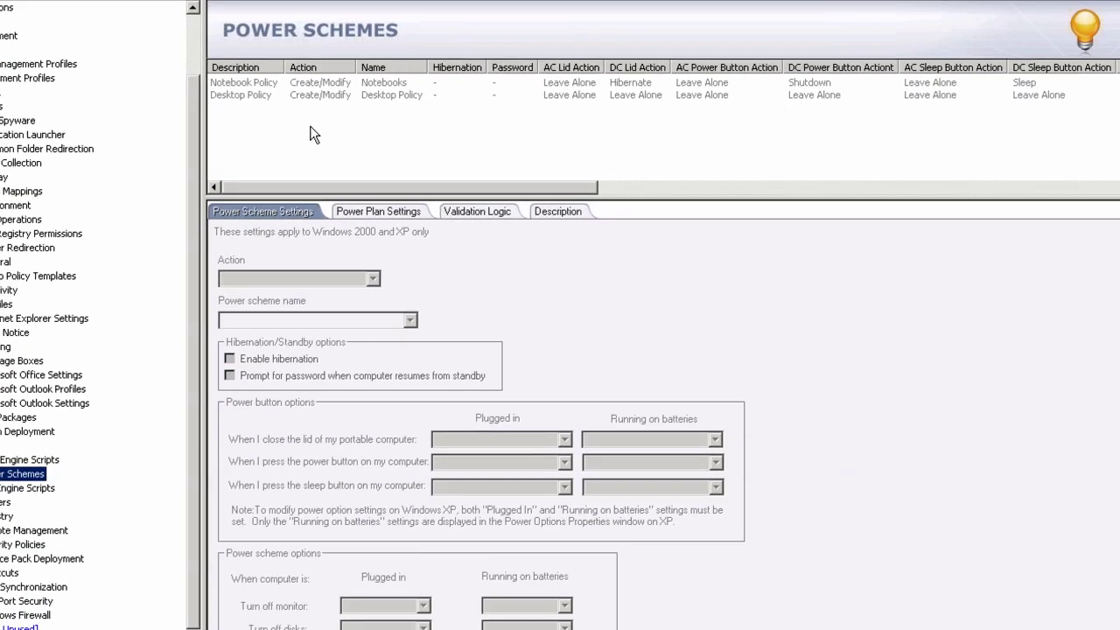
right_click(495, 158)
click(232, 130)
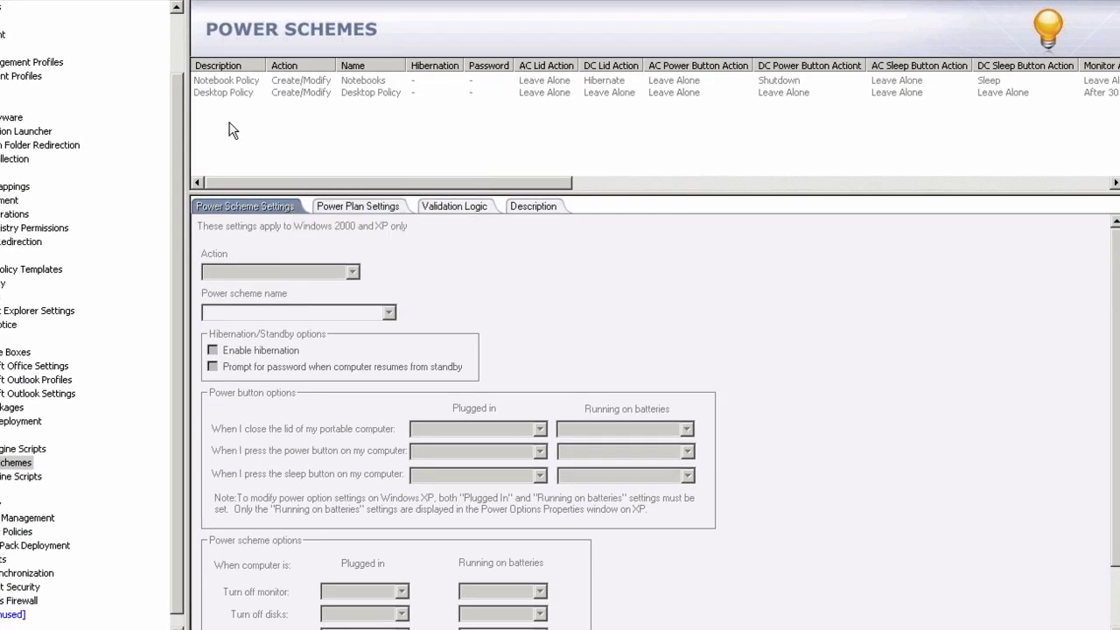
click(251, 81)
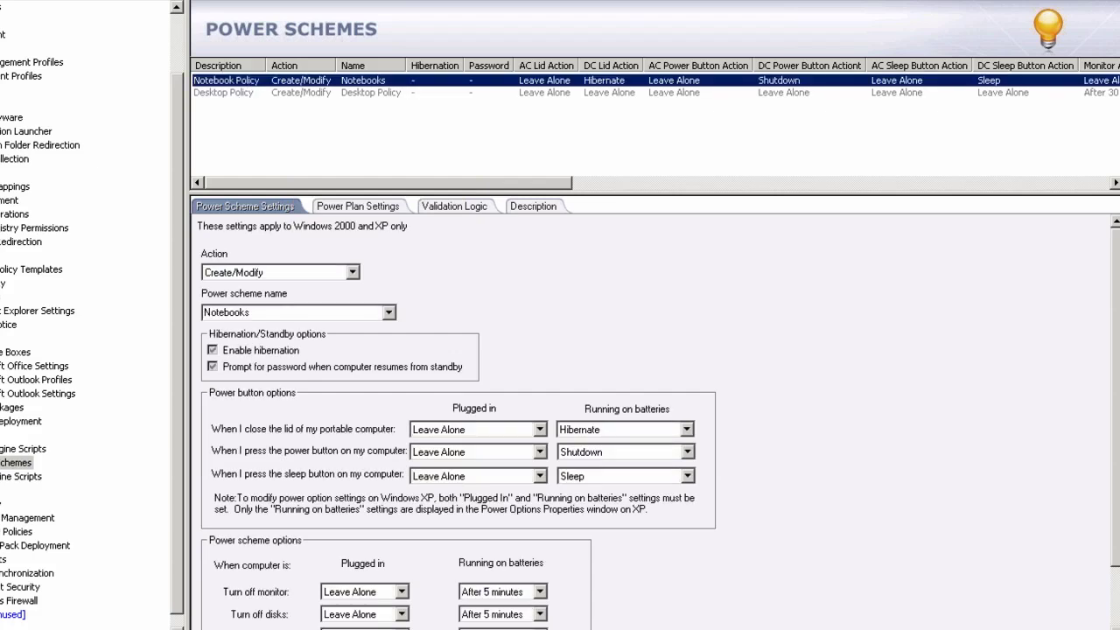
click(250, 93)
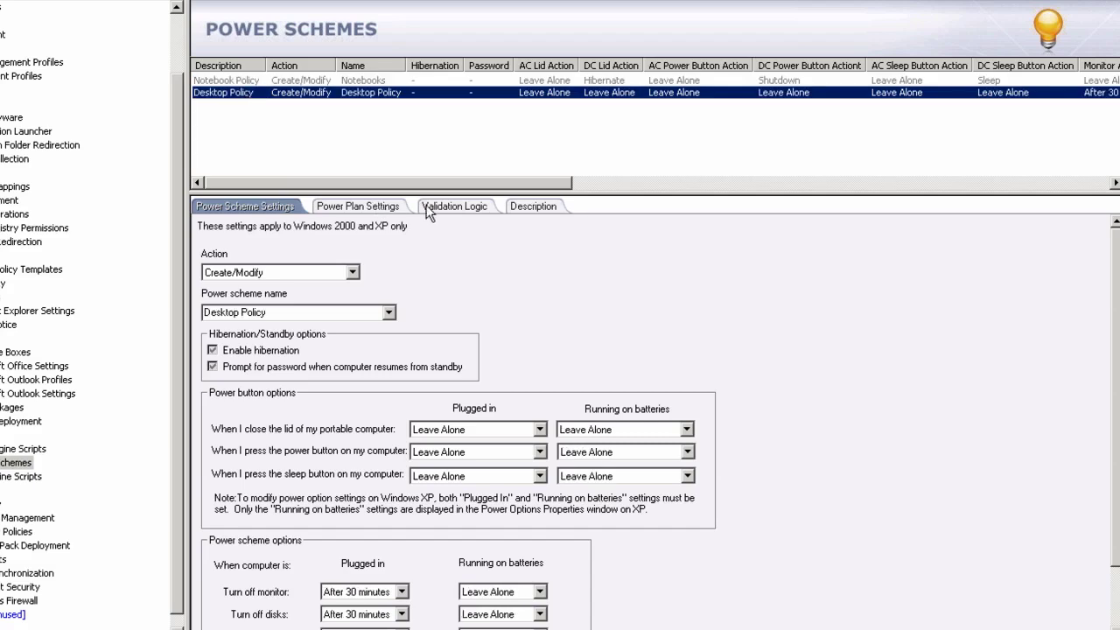
- Review Desktop Policy's power plan settings and validation logic, and compare the validation classes and scheme settings with Notebook Policy
drag(584, 192, 586, 147)
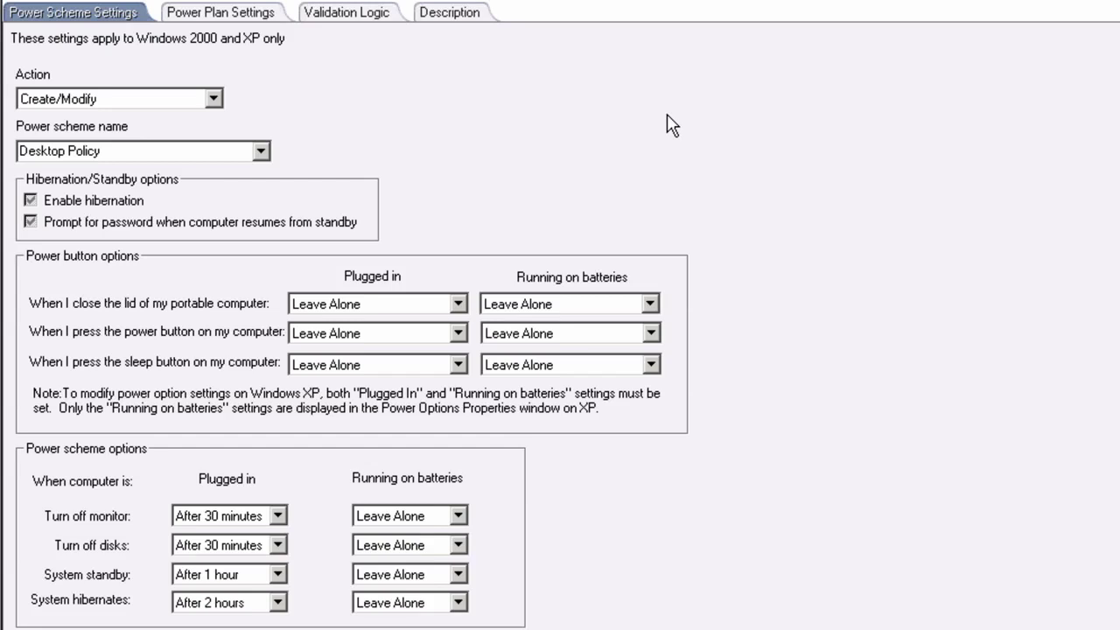
click(241, 21)
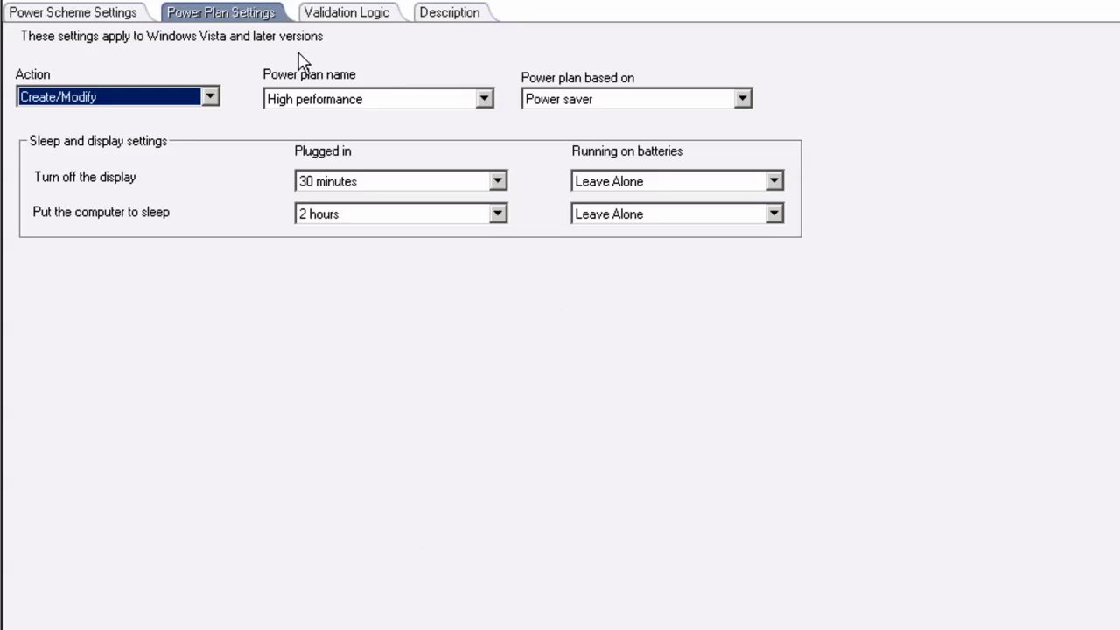
click(95, 14)
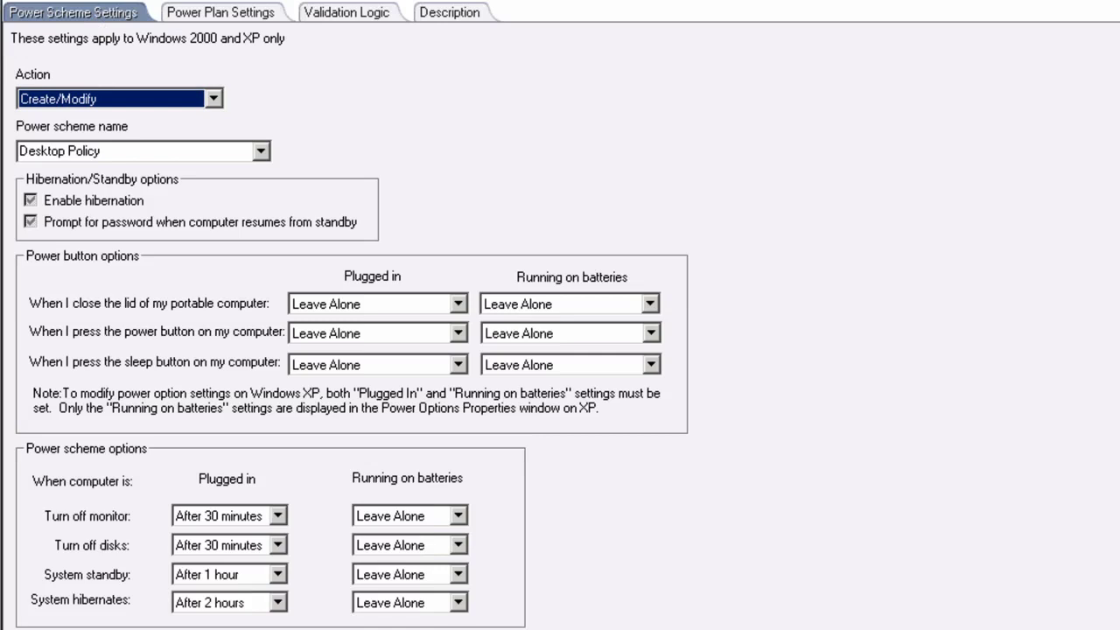
click(371, 16)
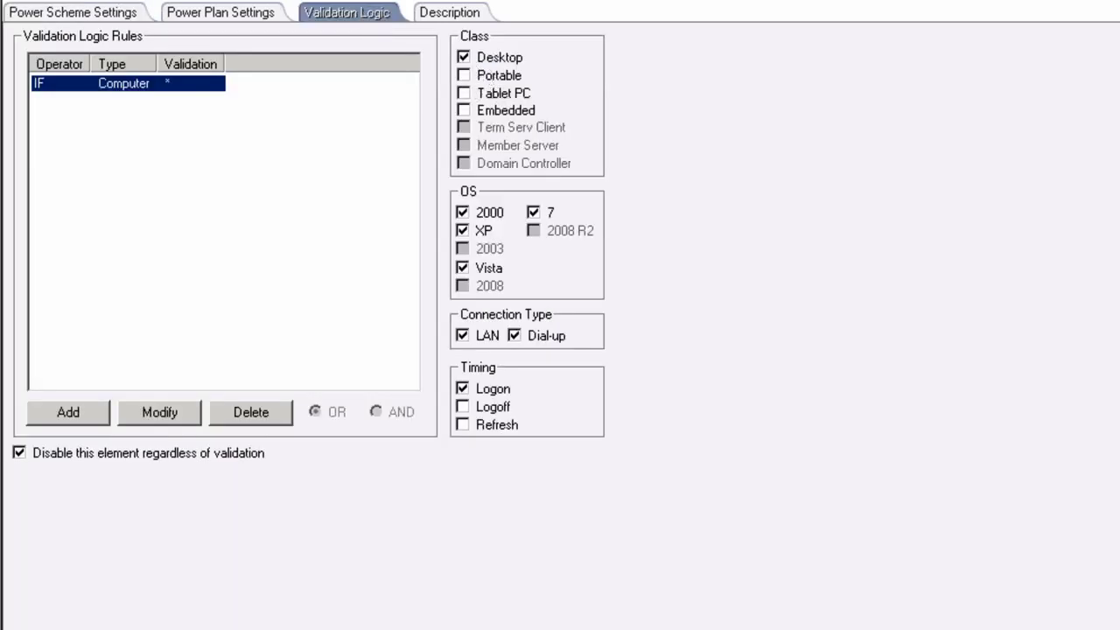
click(463, 75)
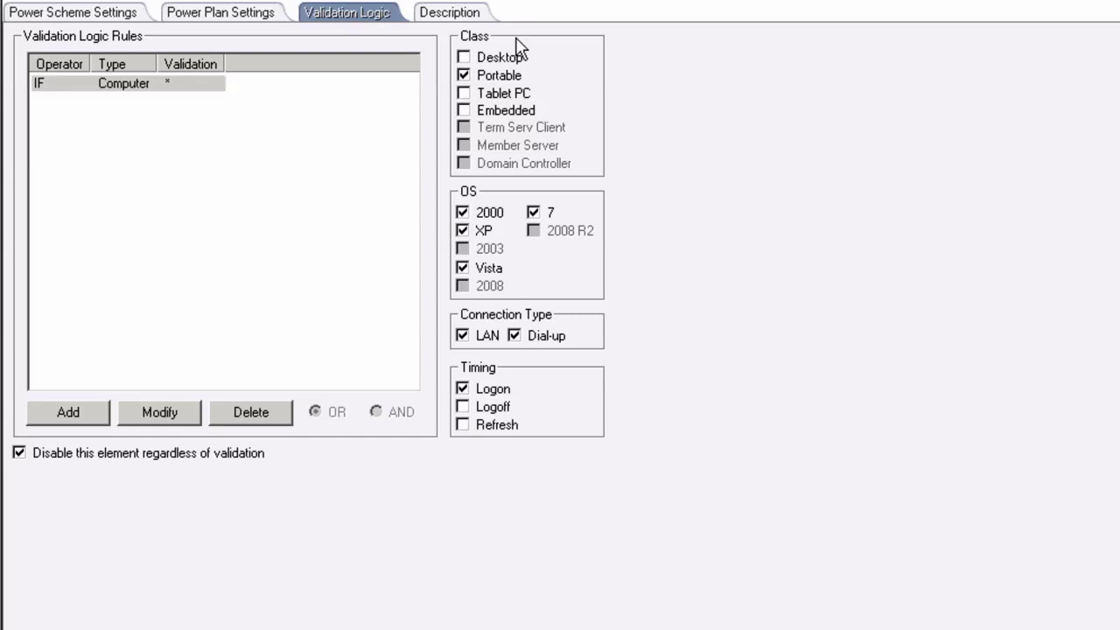
click(108, 12)
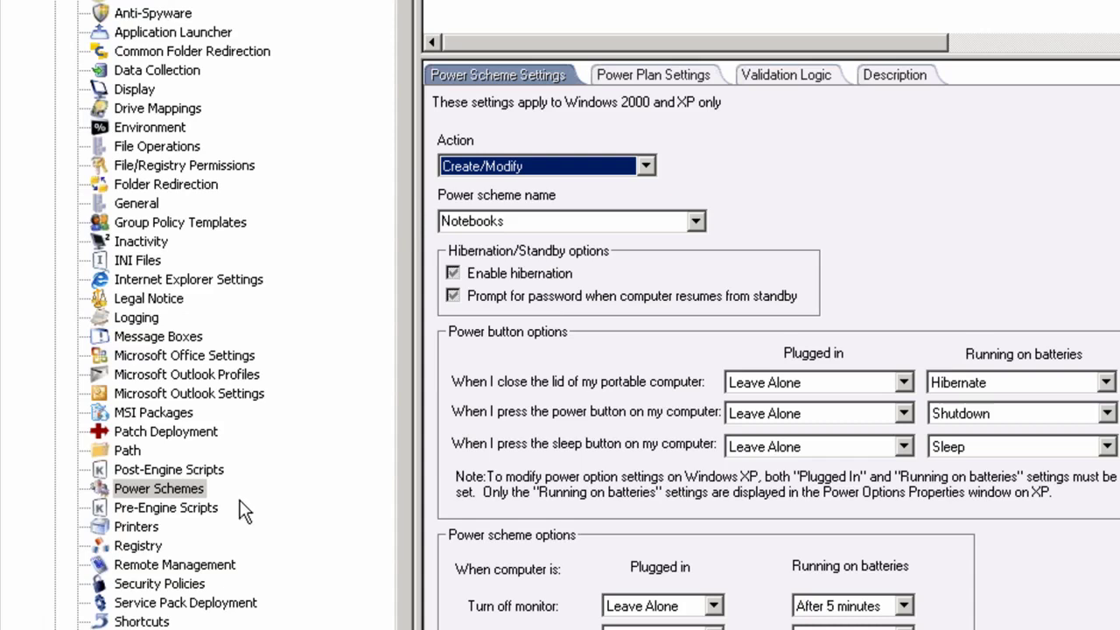
- Open the profile's Remote Management and review the basic and advanced settings of Company Wide Remote Policy
click(167, 565)
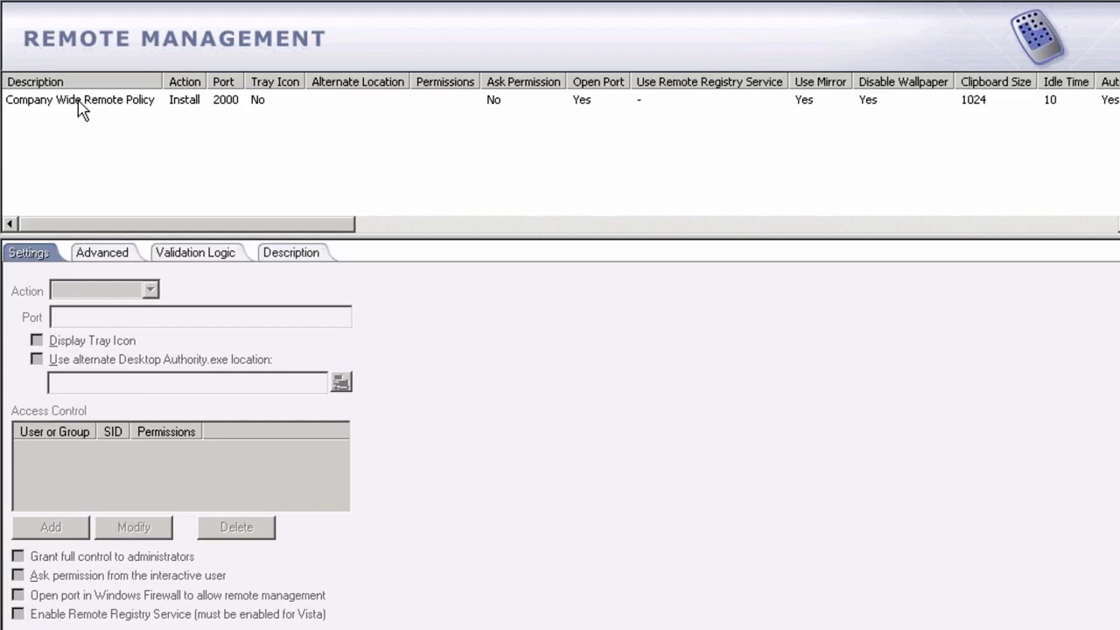
click(79, 101)
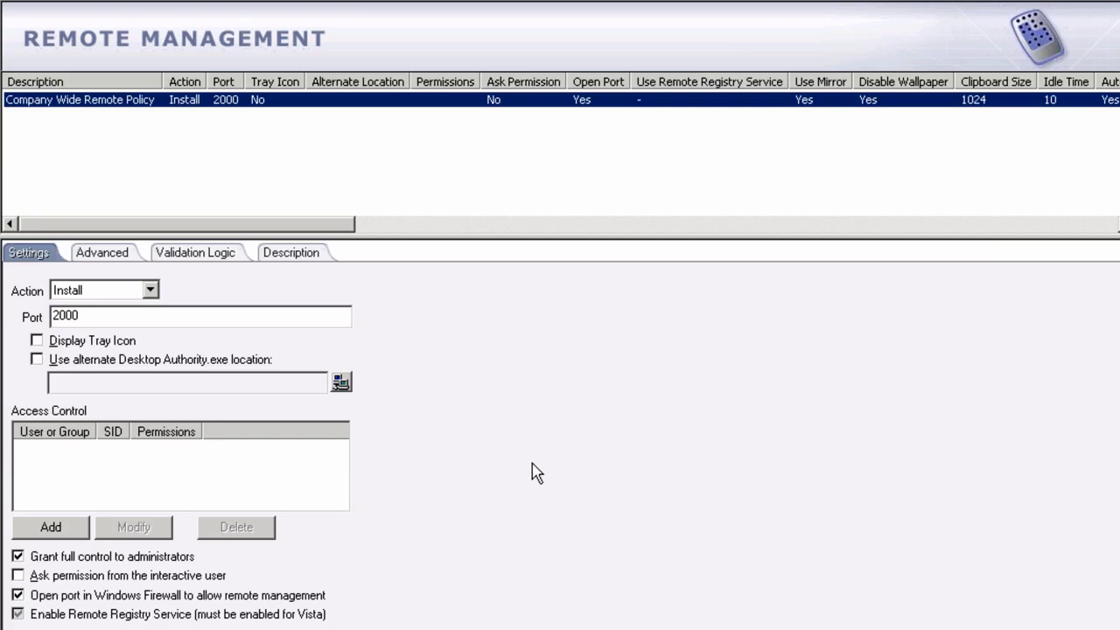
click(128, 254)
drag(429, 236, 430, 183)
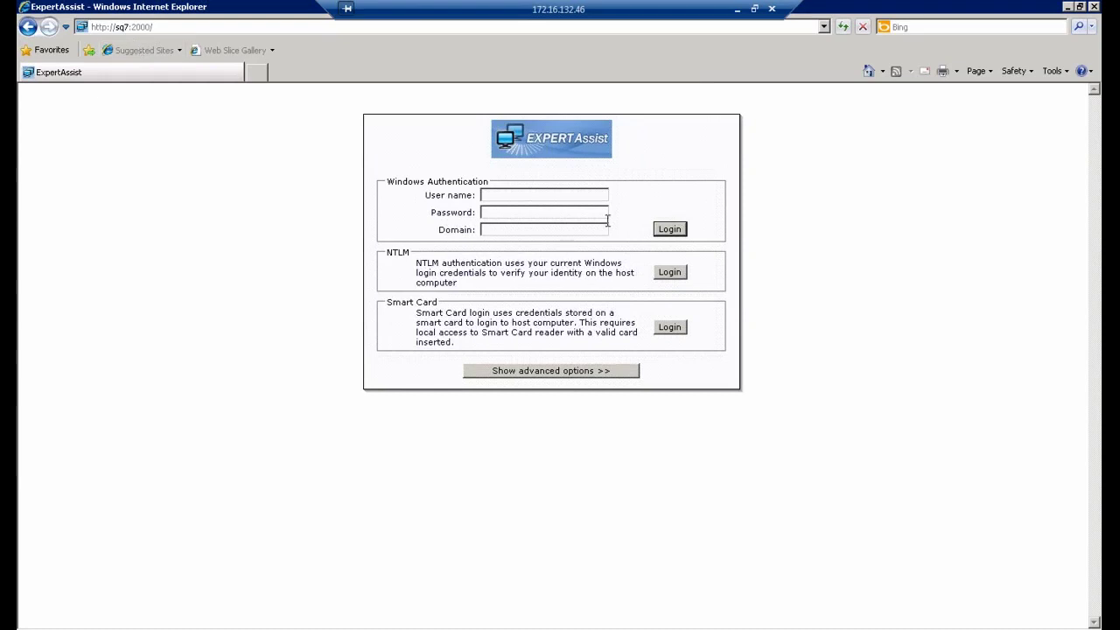
- Log in to ExpertAssist on the SQ7 machine in the browser, using NTLM authentication
click(664, 273)
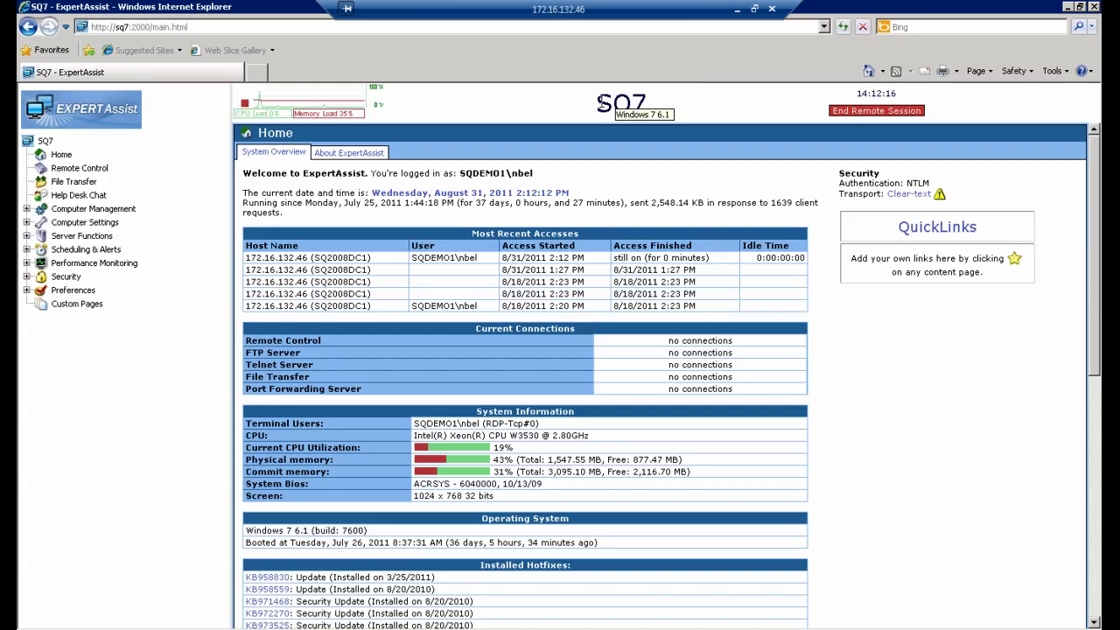
drag(599, 103, 712, 100)
click(712, 101)
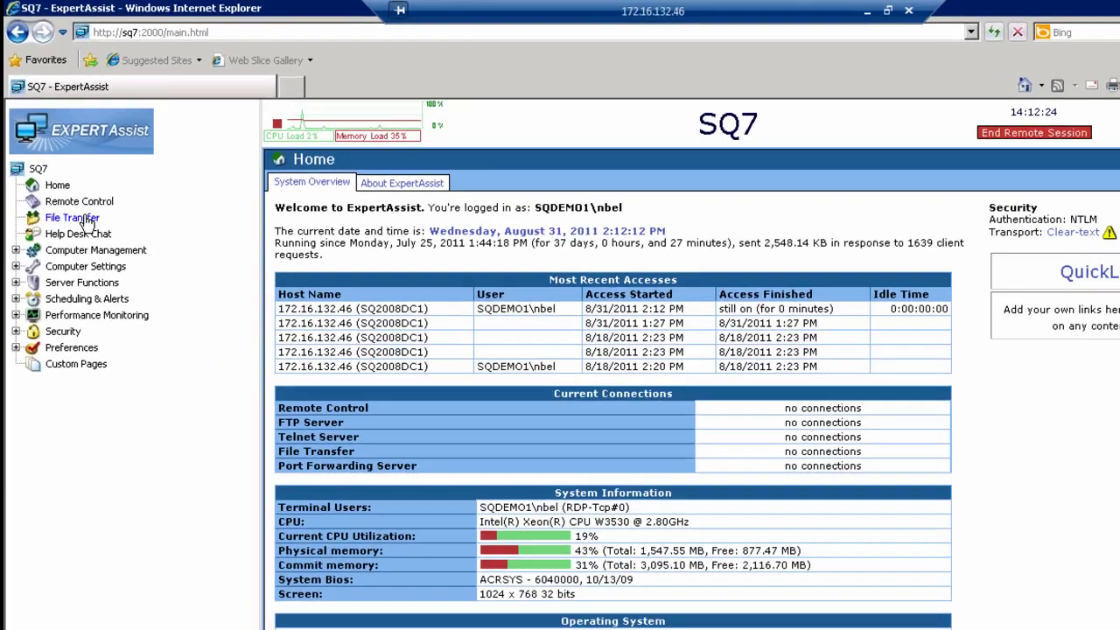
- Open File Transfer and compare the local SQ2008DC1 folders with the remote SQ7 folders
click(88, 221)
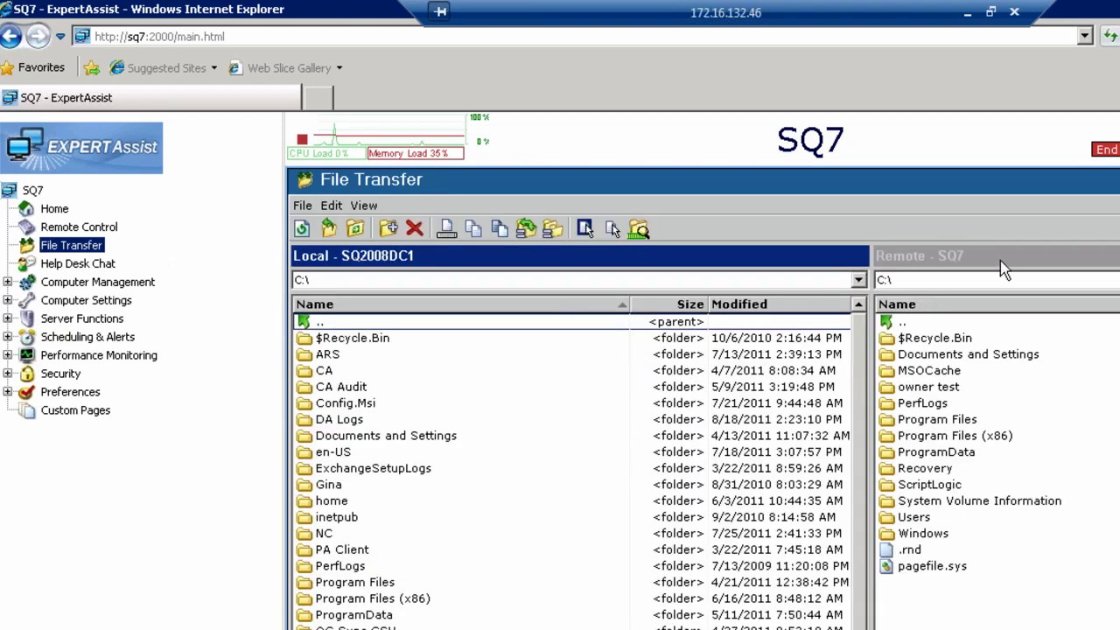
click(999, 273)
click(823, 259)
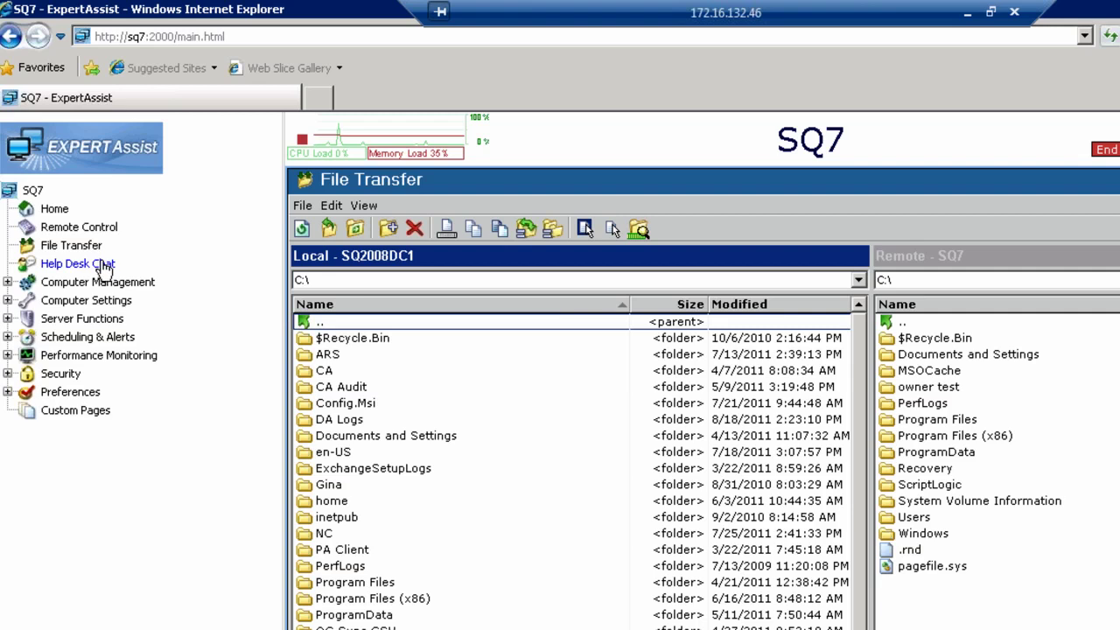
- Examine SQ7's Computer Management tools: File Manager, User Manager, Event Viewer, Registry Editor and Command Prompt
click(7, 282)
click(94, 302)
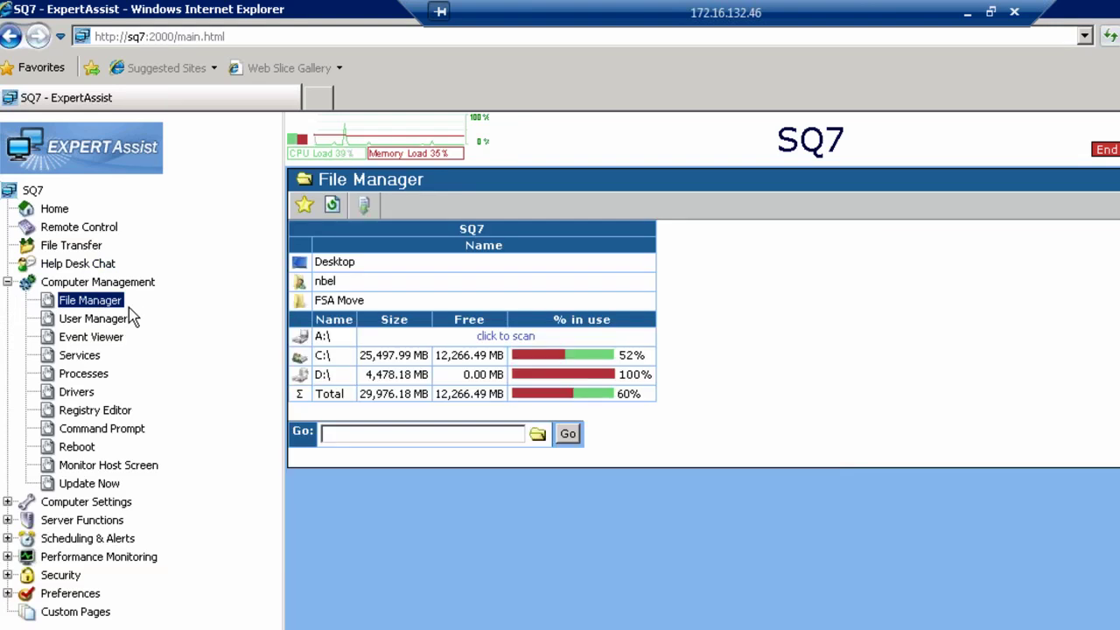
click(109, 322)
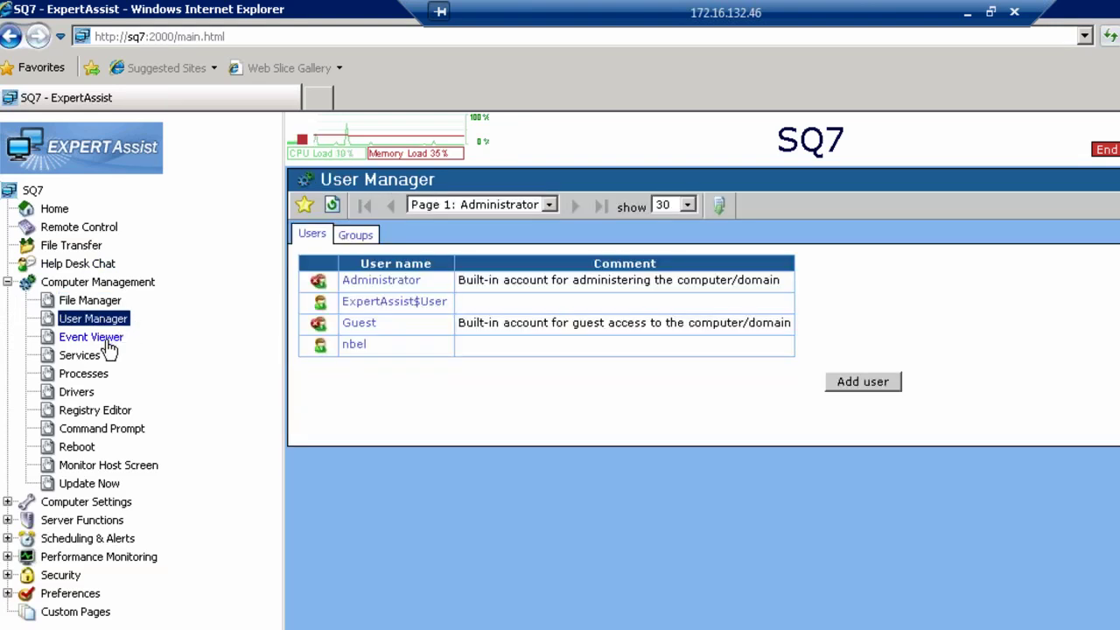
click(107, 342)
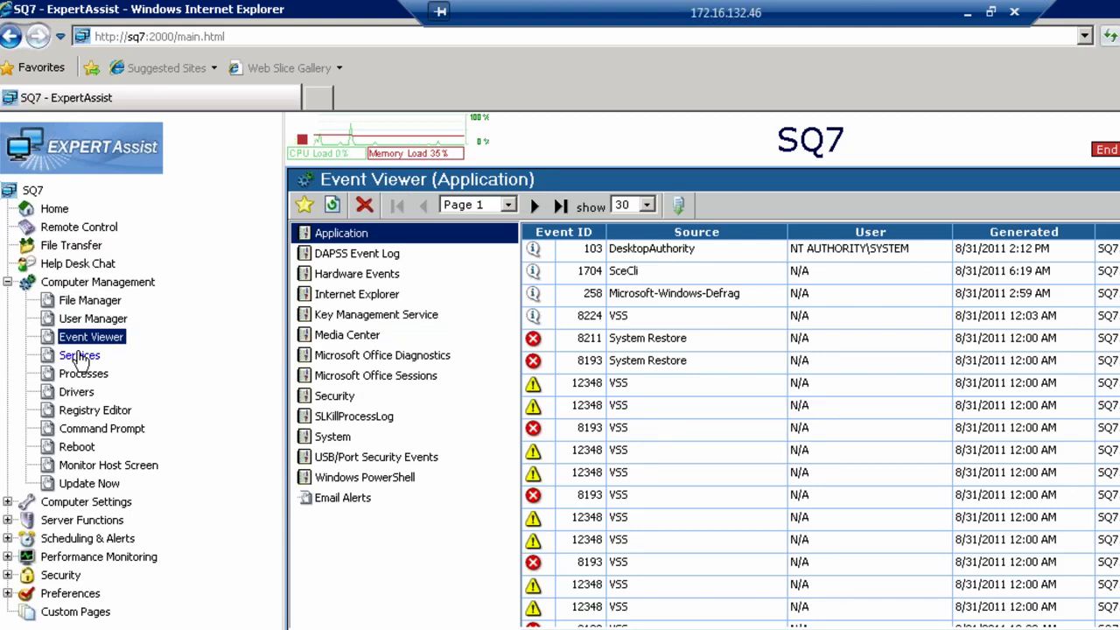
click(102, 413)
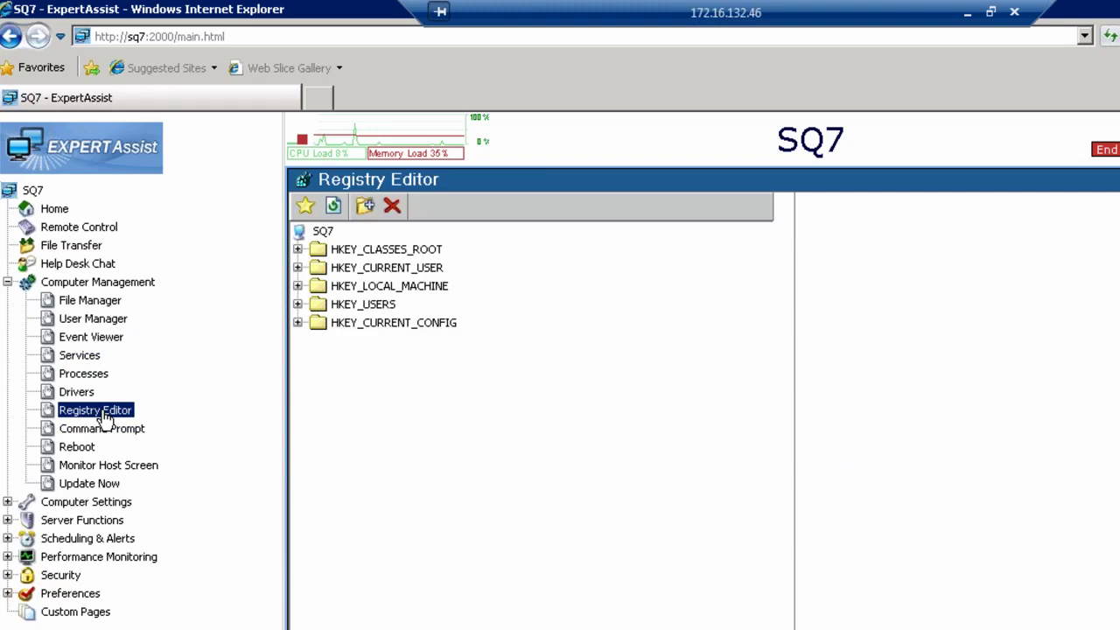
click(98, 431)
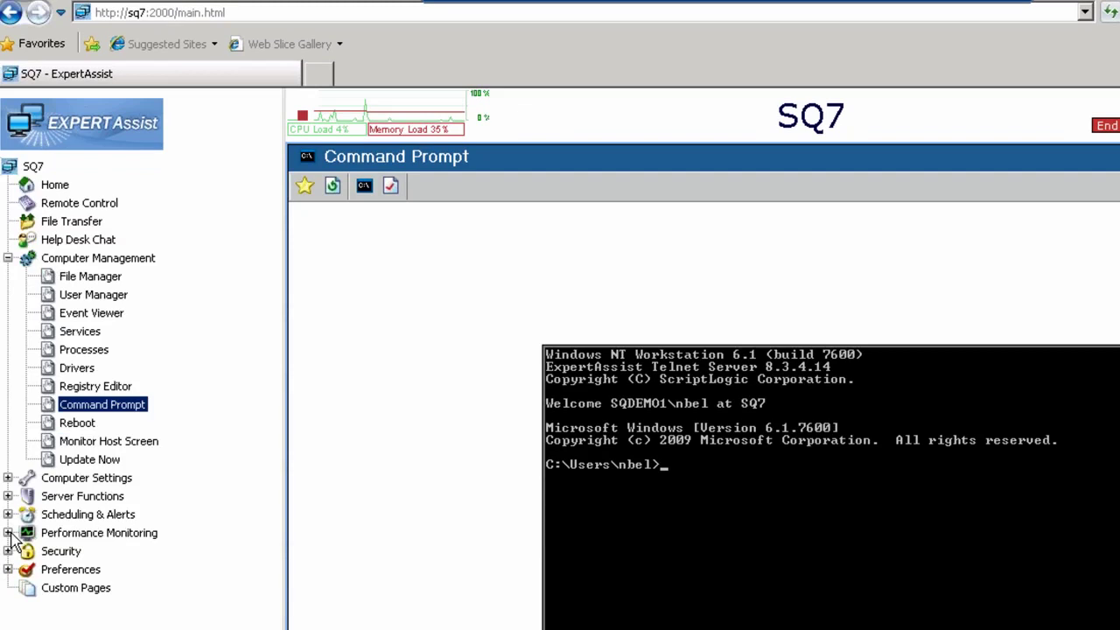
- Review the Installed Applications of SQ7 under Performance Monitoring
click(7, 557)
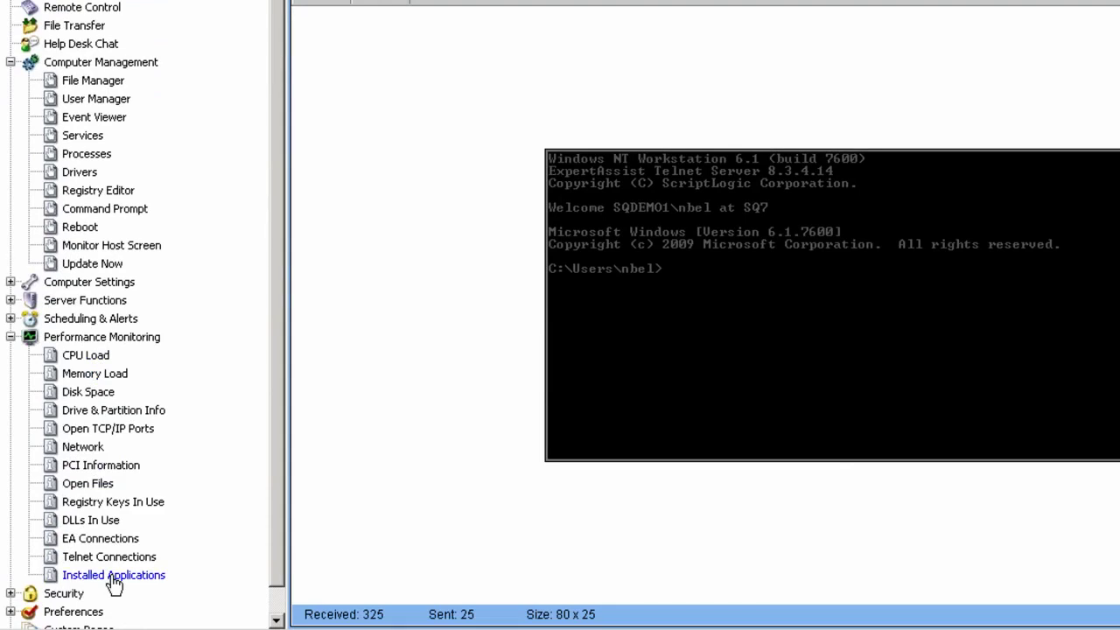
click(151, 574)
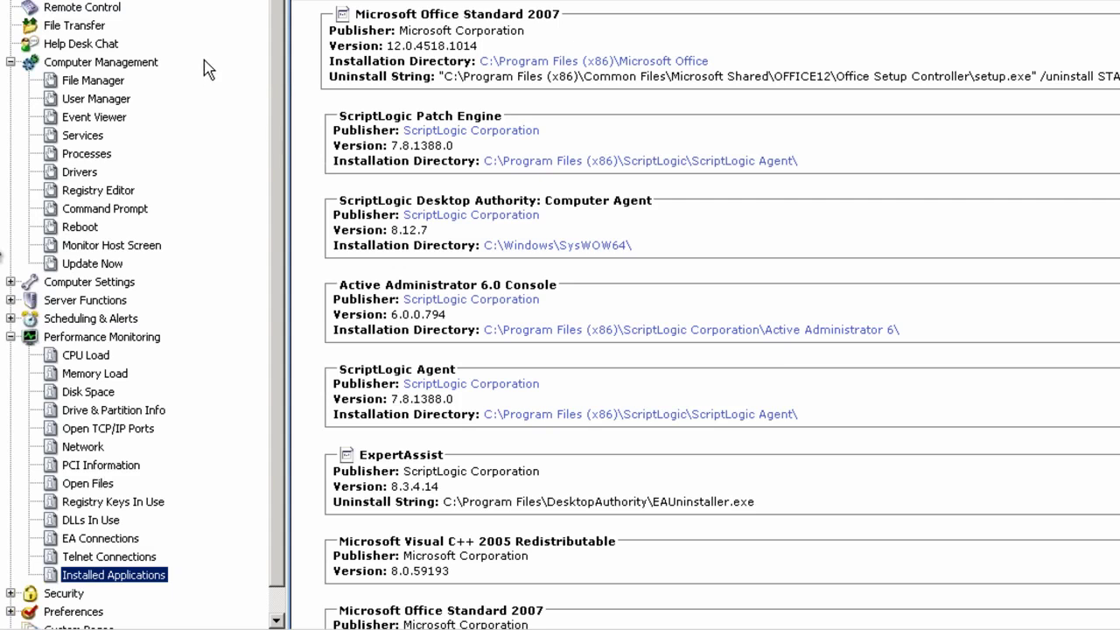
- Start a Remote Control session on SQ7, dismiss the connection dialog, and end the ExpertAssist session
click(101, 9)
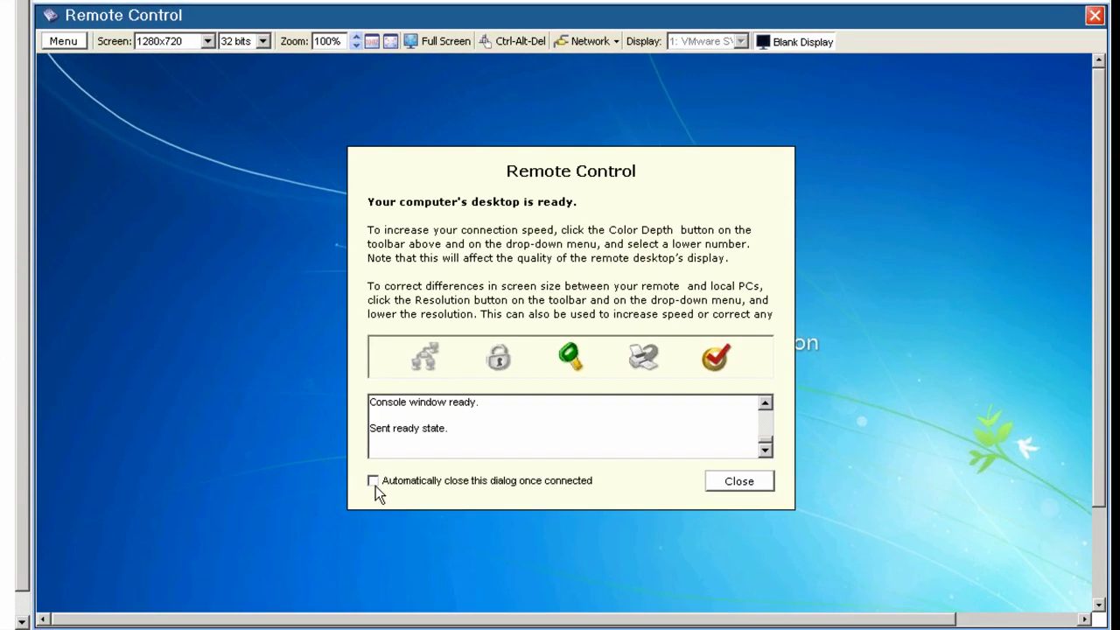
click(647, 519)
click(737, 481)
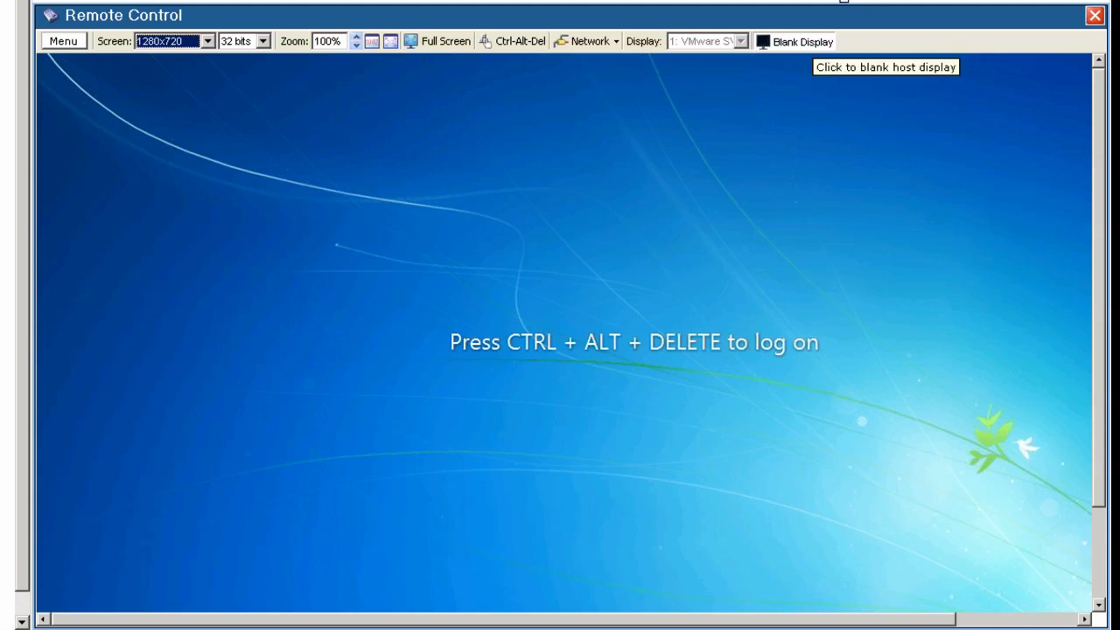
click(843, 1)
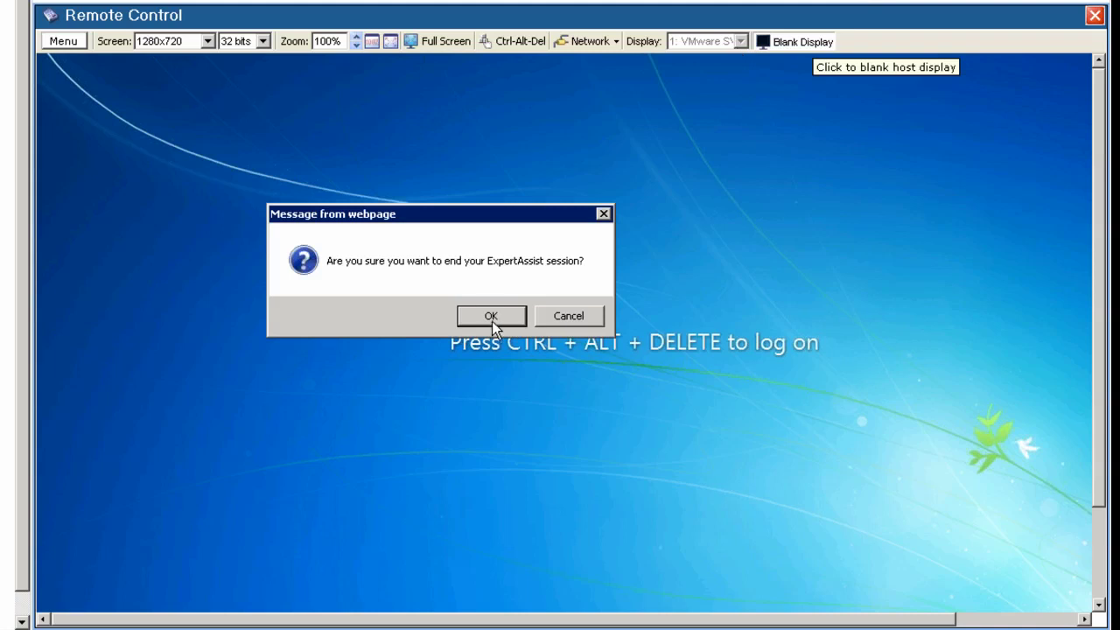
click(491, 317)
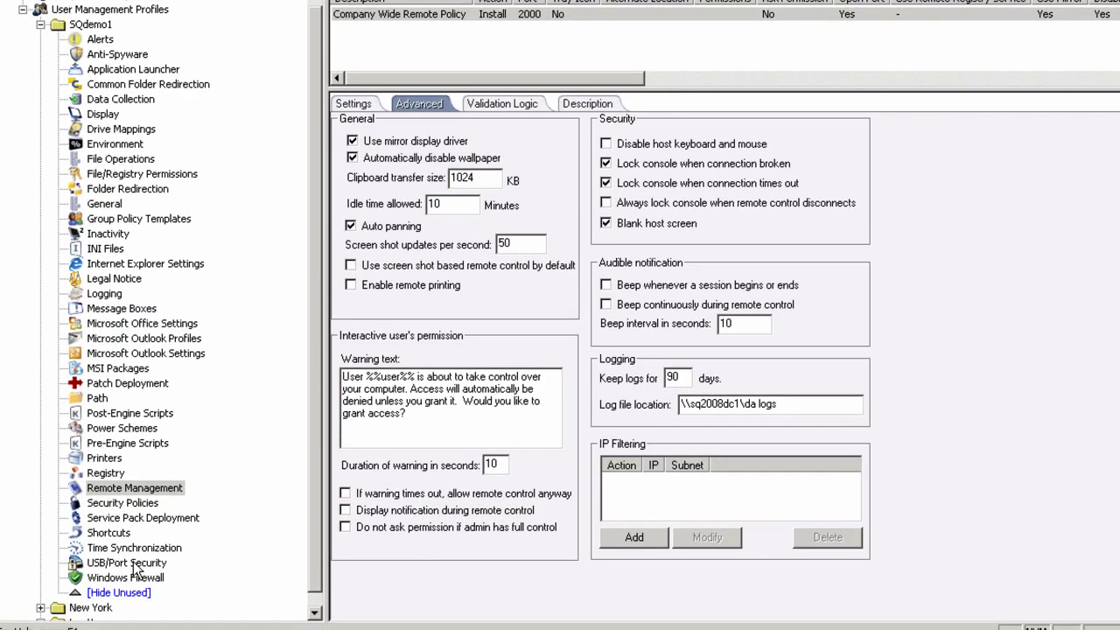
- Open the USB/Port Security element of the SQdemo1 user profile and compare the groups assigned to the Admins and Sales permission sets
click(133, 565)
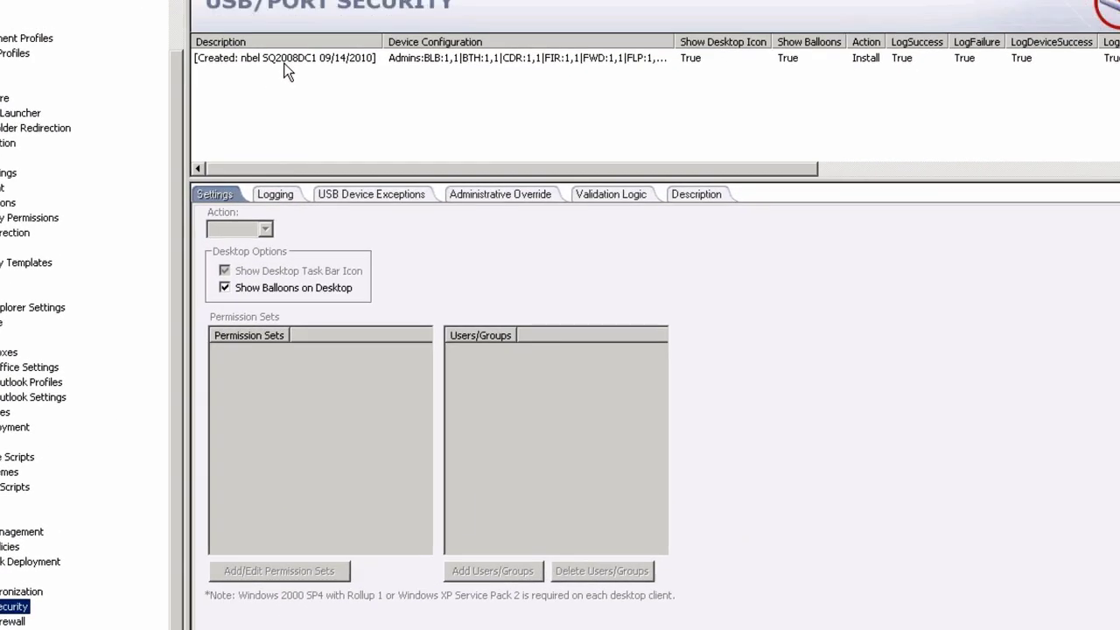
click(284, 59)
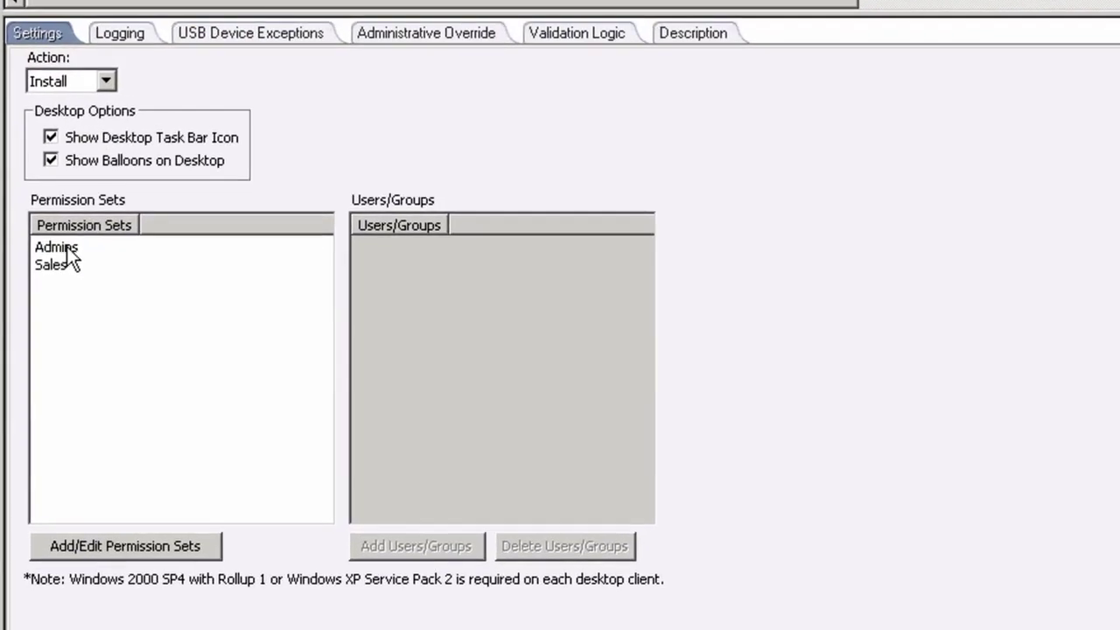
click(153, 377)
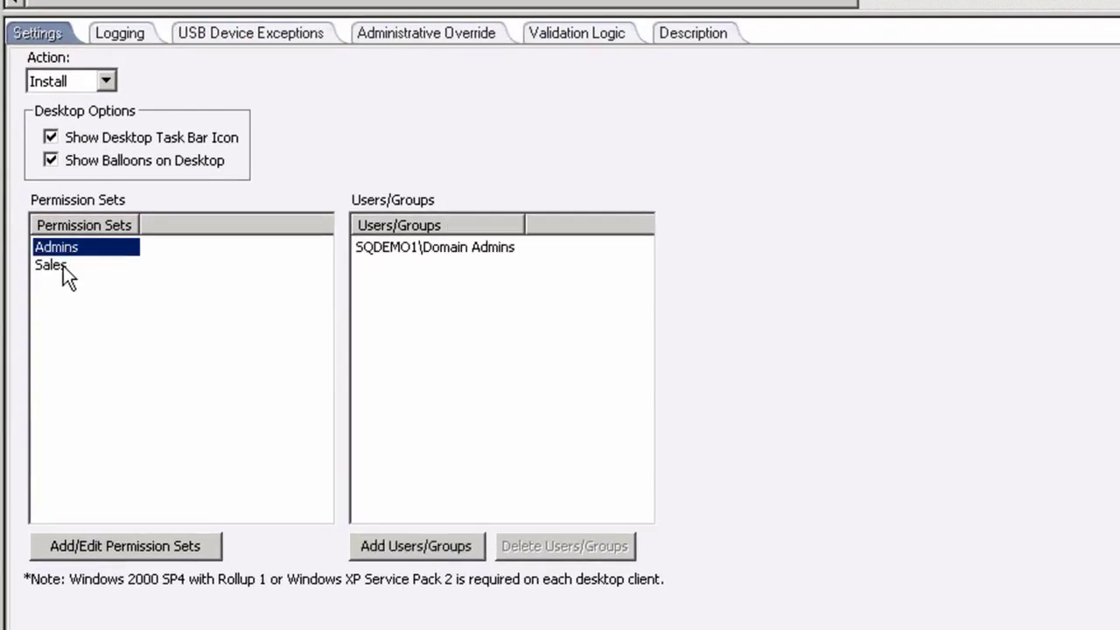
click(63, 266)
click(71, 245)
click(54, 264)
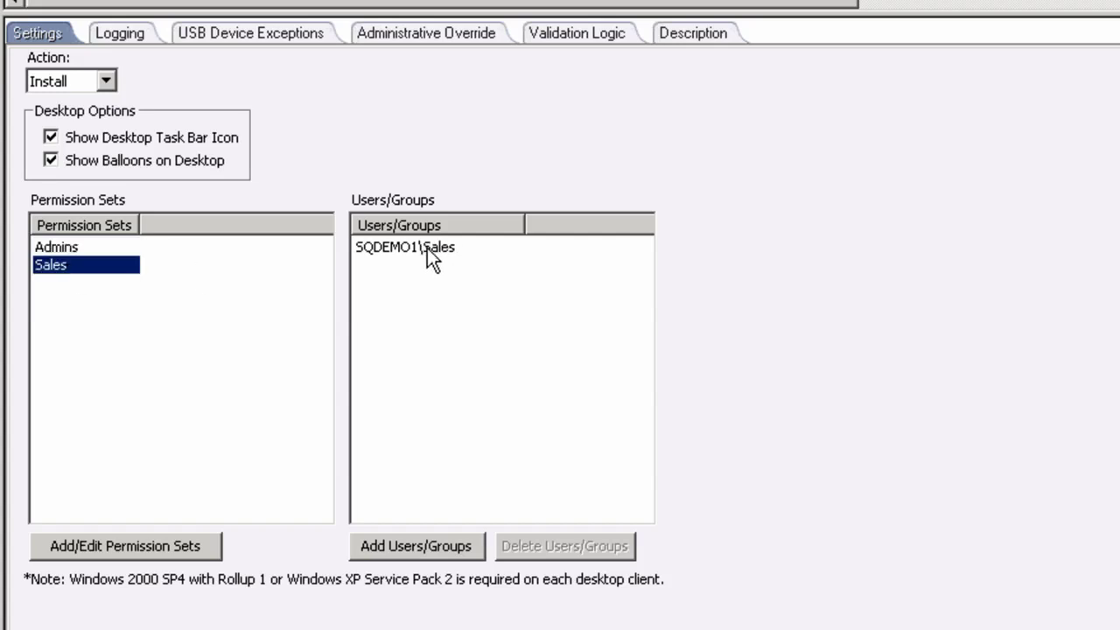
- Compare the device permissions of the Admins and Sales permission sets in the permission set editor, and leave it without saving
click(143, 554)
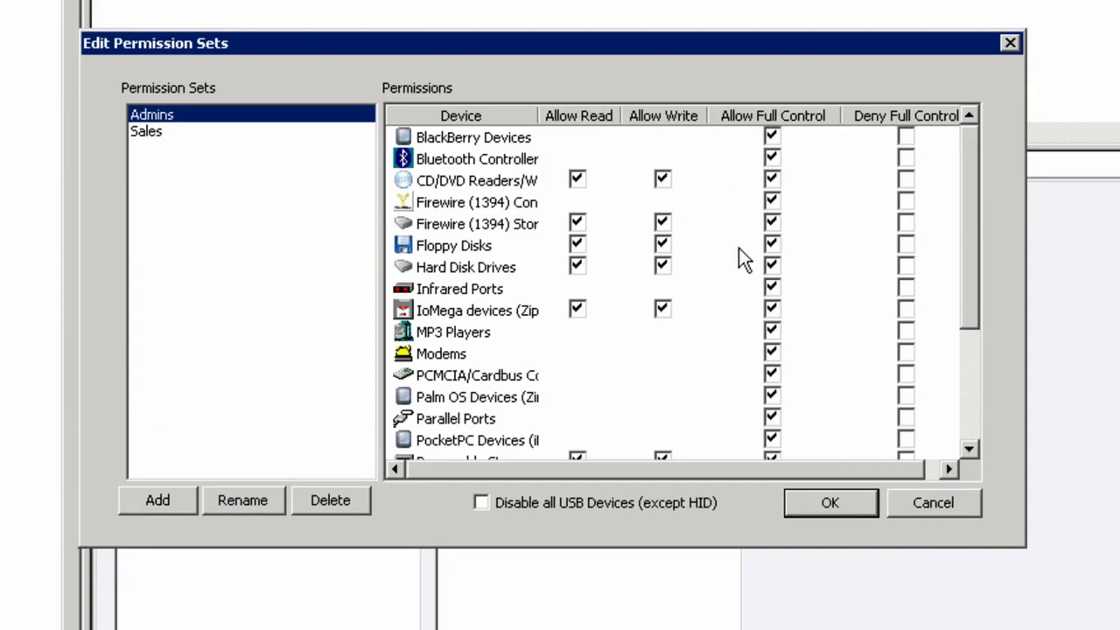
click(149, 131)
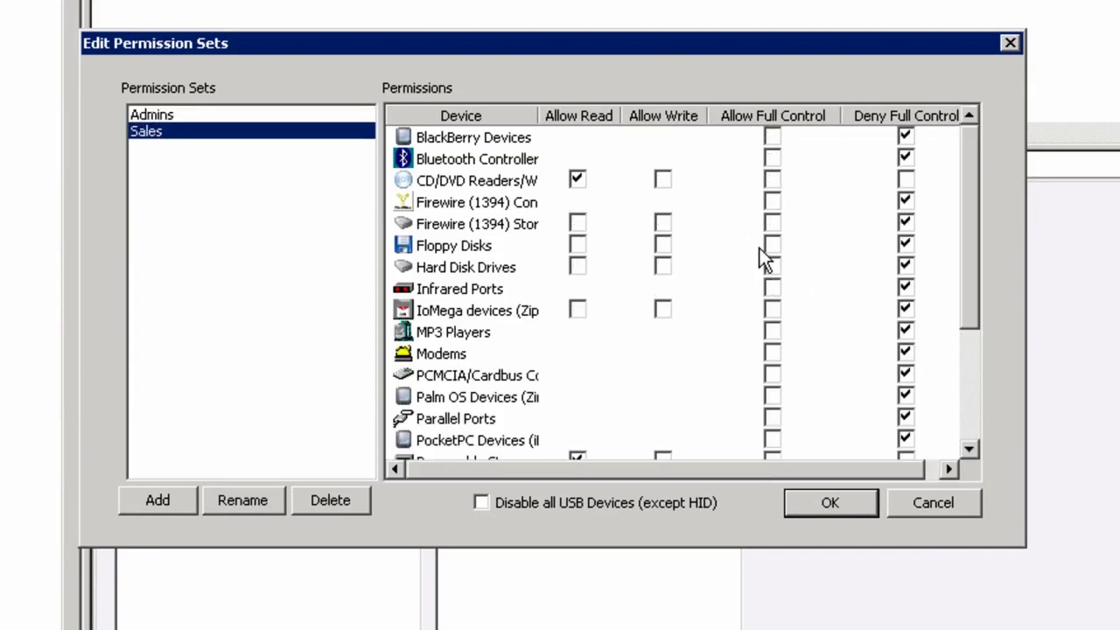
click(160, 109)
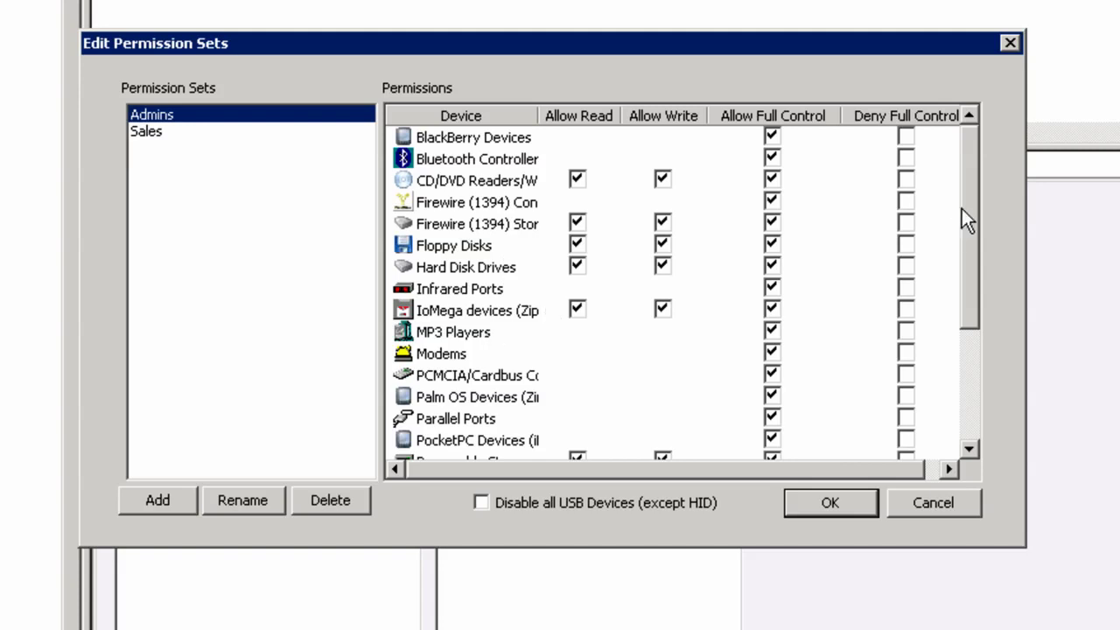
drag(965, 224, 965, 269)
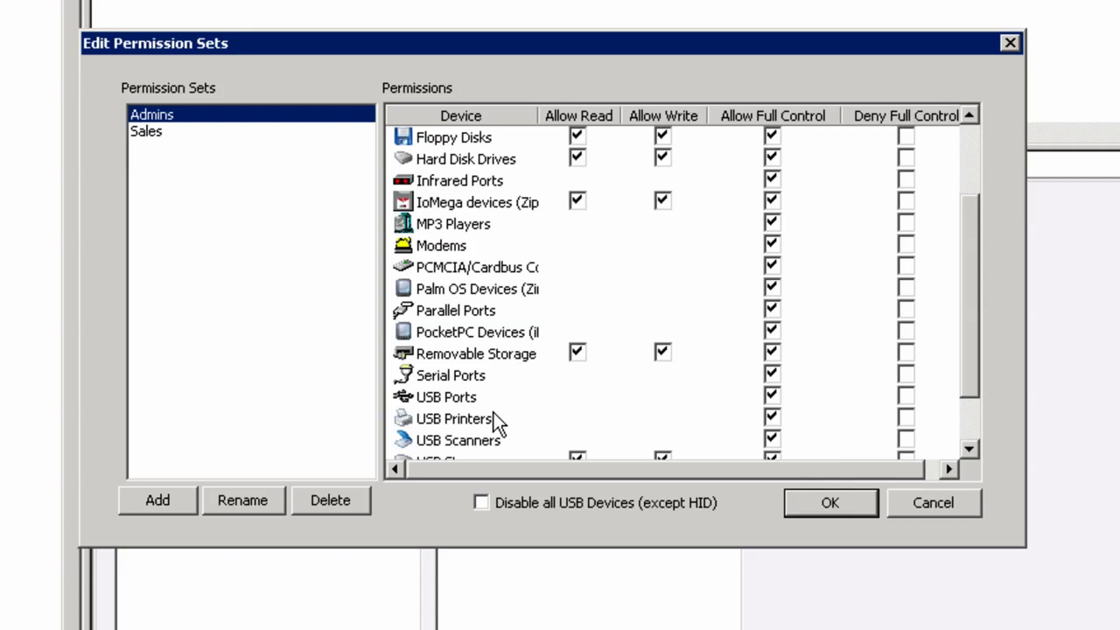
drag(972, 263, 969, 308)
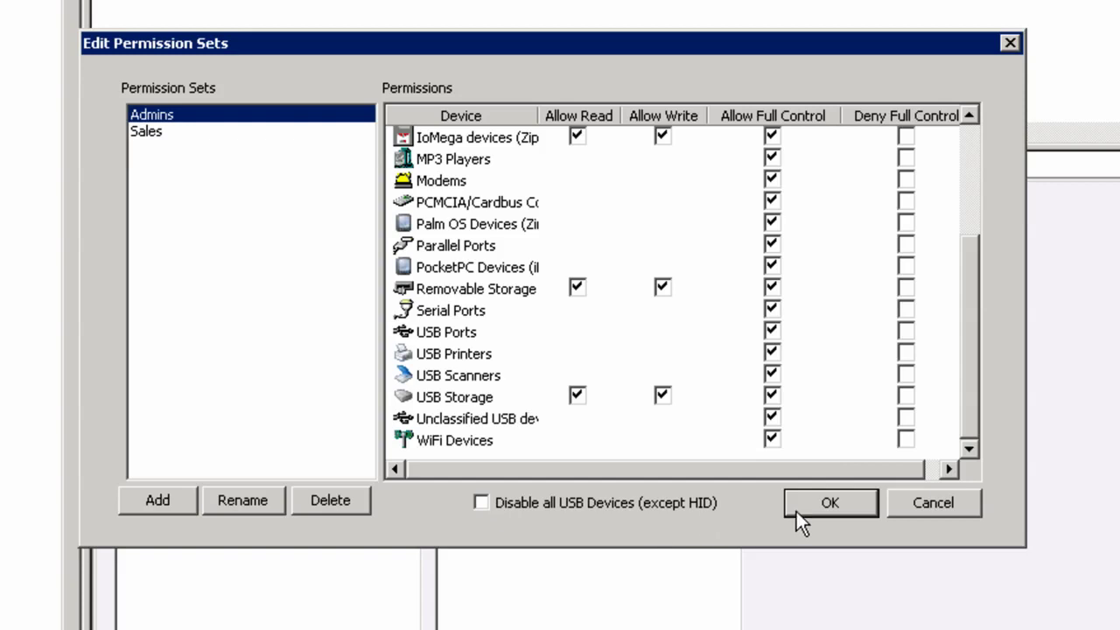
click(916, 505)
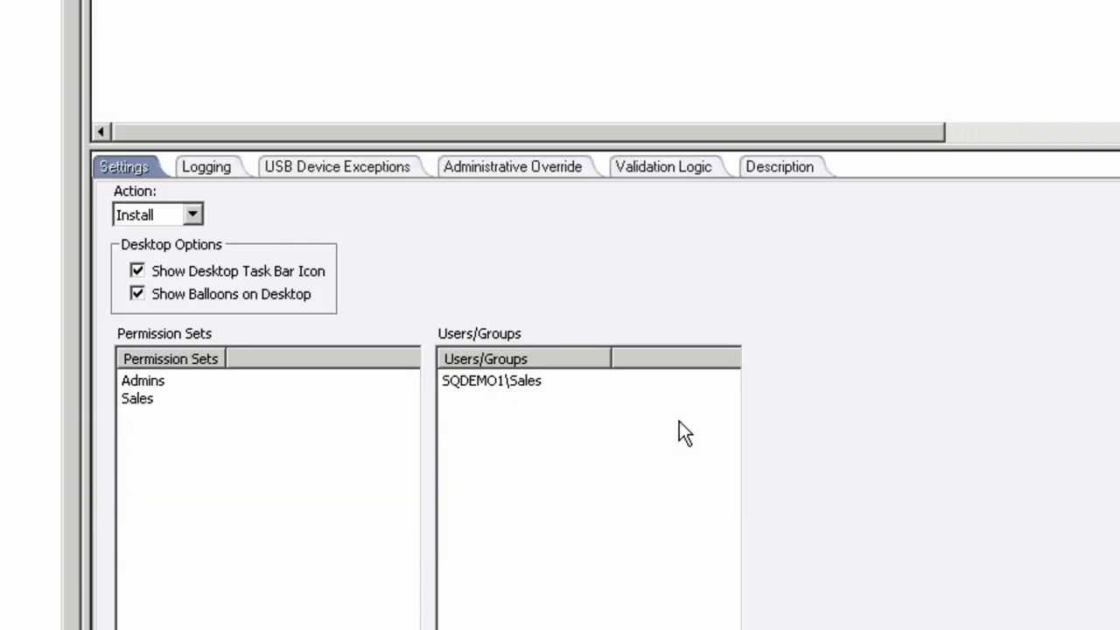
- Review the Logging, USB Device Exceptions and Administrative Override options of the USB/Port Security element, and return to its Settings
click(212, 169)
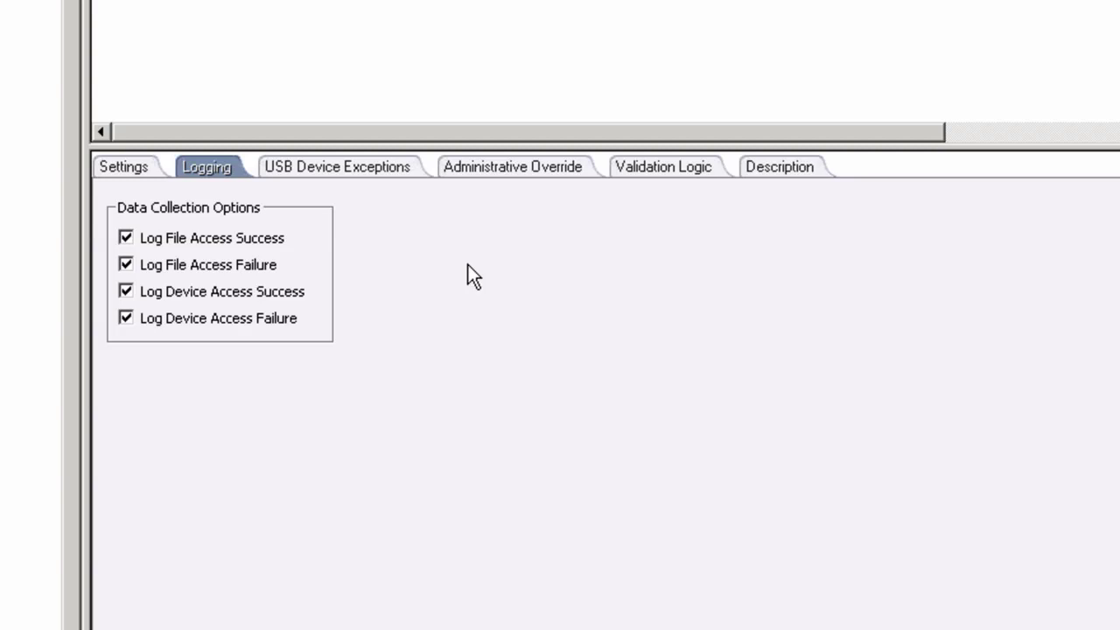
click(385, 169)
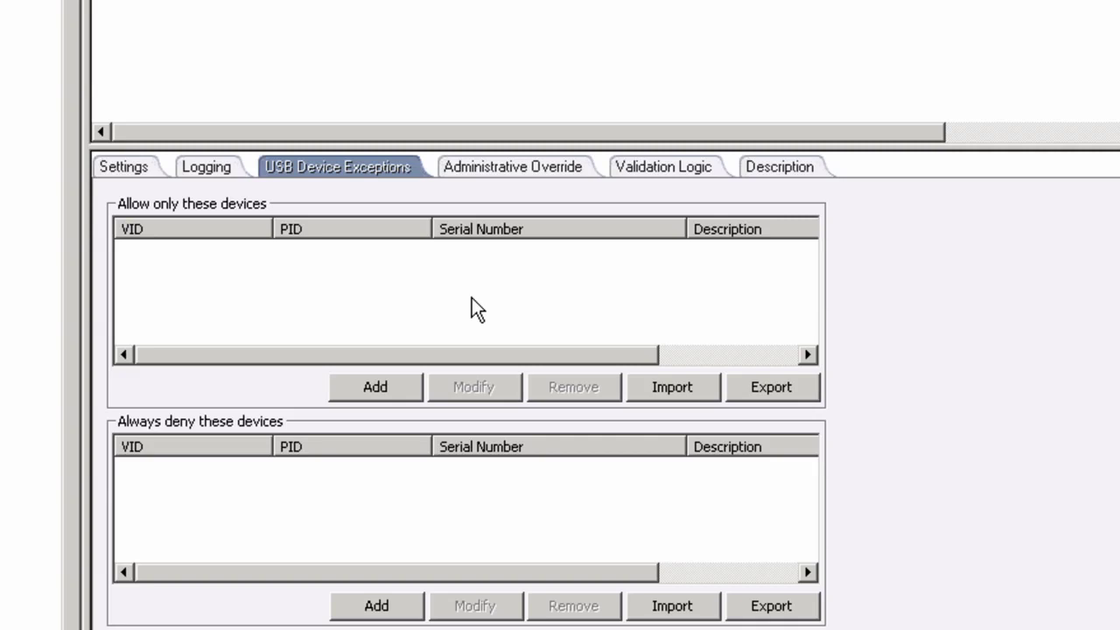
click(513, 169)
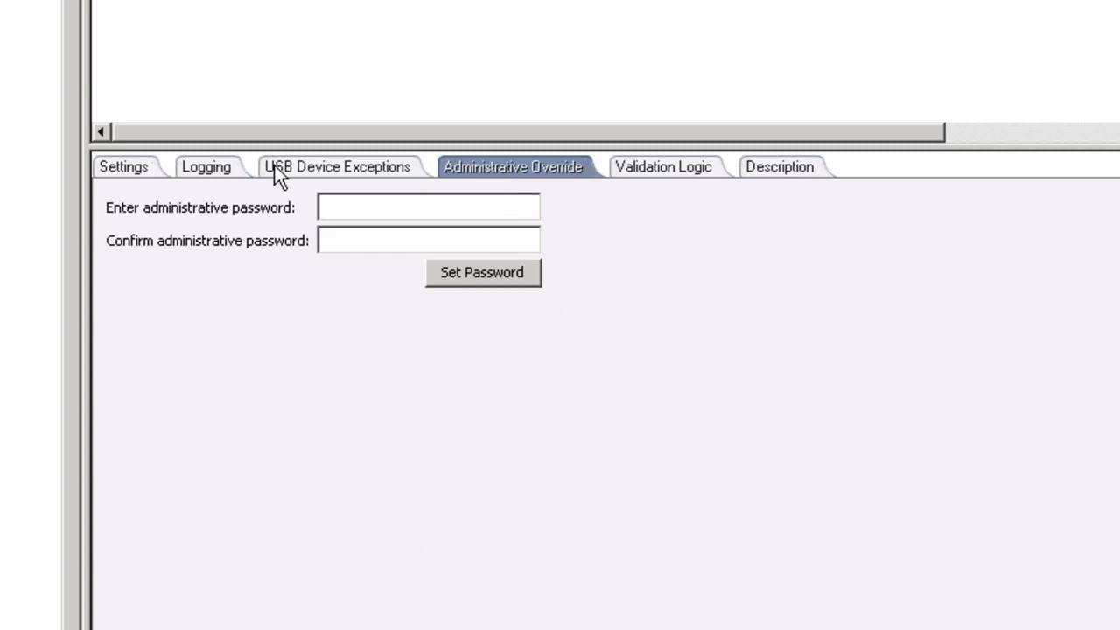
click(123, 168)
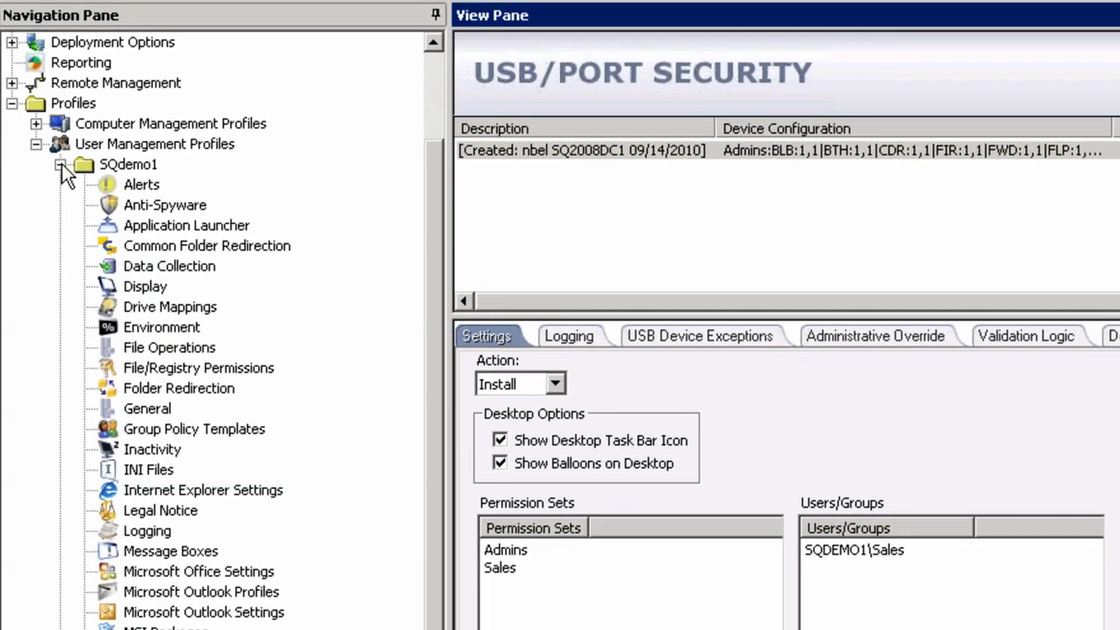
- Collapse the SQdemo1 user profile, expand SQdemo1 under Computer Management Profiles, and view that computer profile's validation logic
click(59, 164)
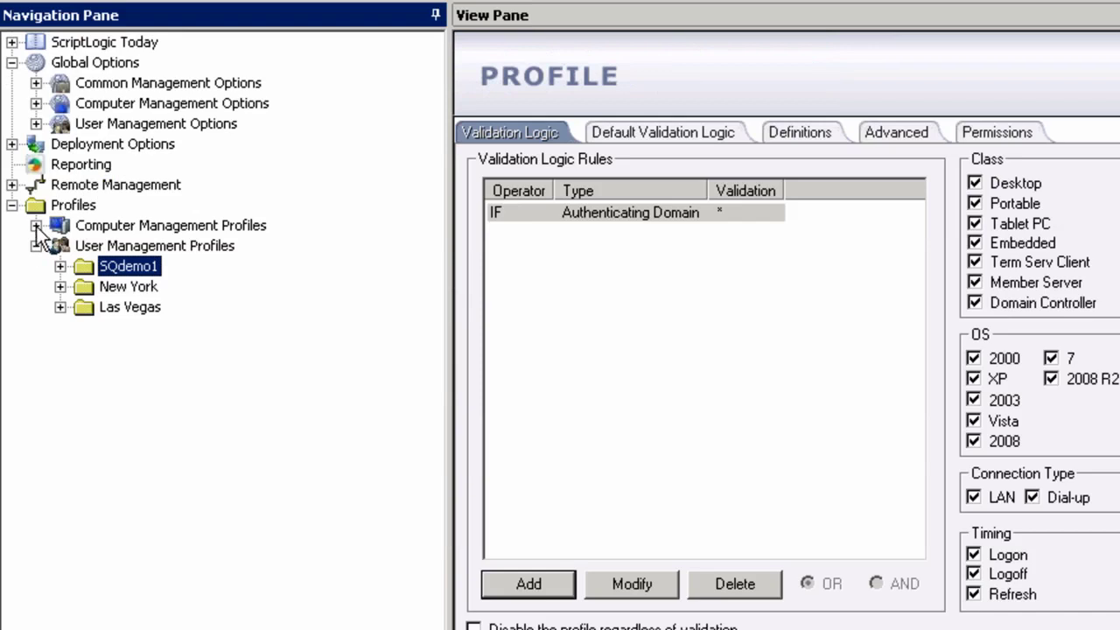
click(35, 226)
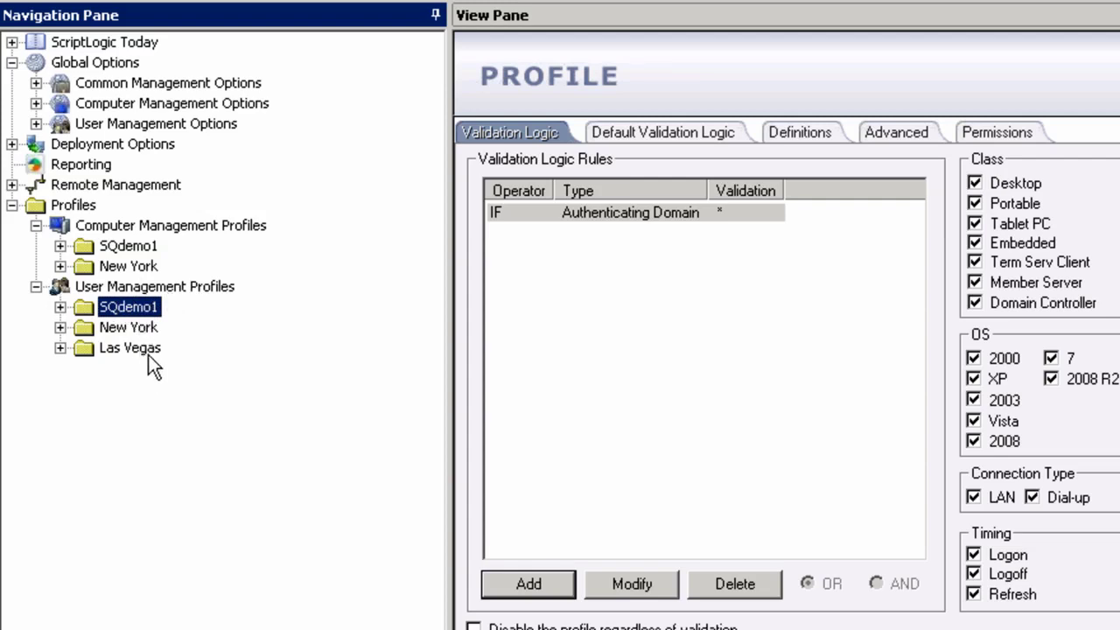
click(59, 246)
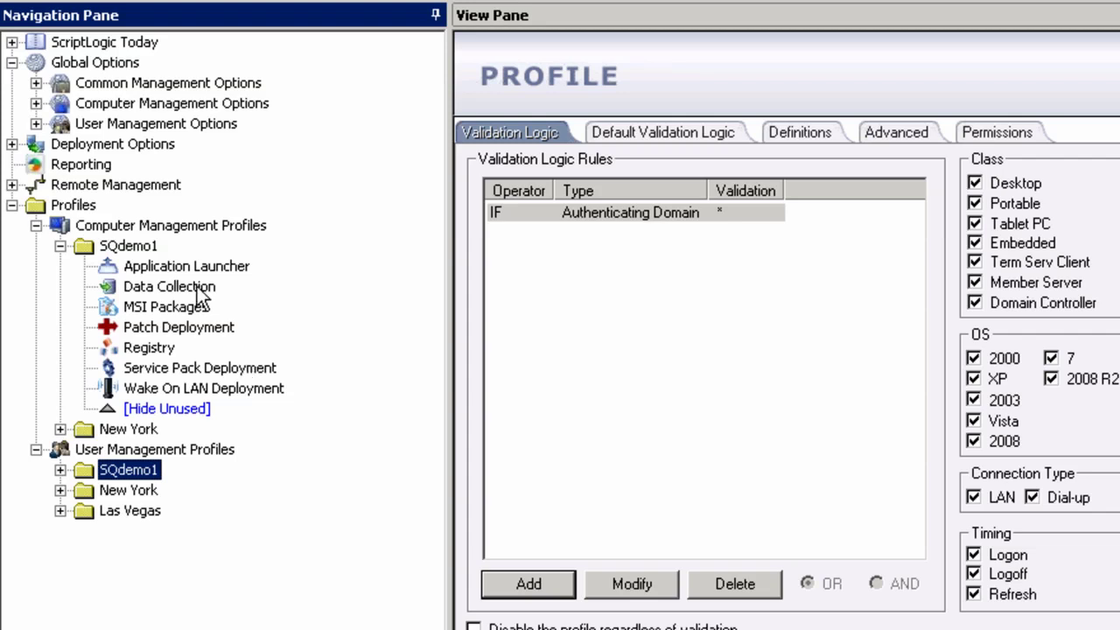
click(137, 246)
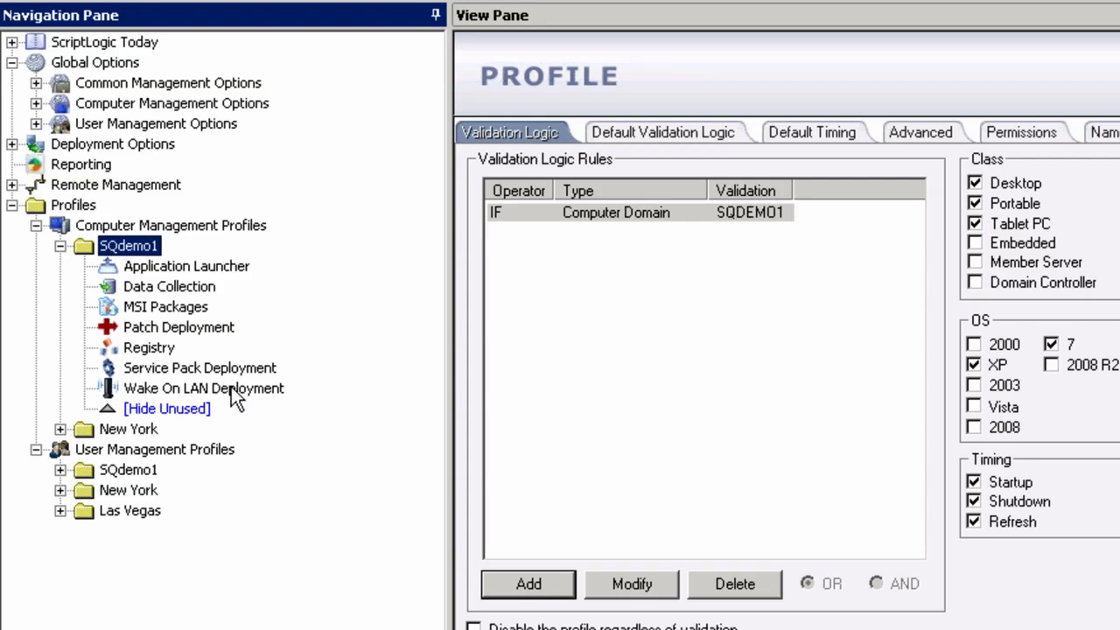
- Open the computer profile's MSI Packages, select PSS Gina Deploy For Servers, and view the packages available for deployment without changing the selection
click(172, 300)
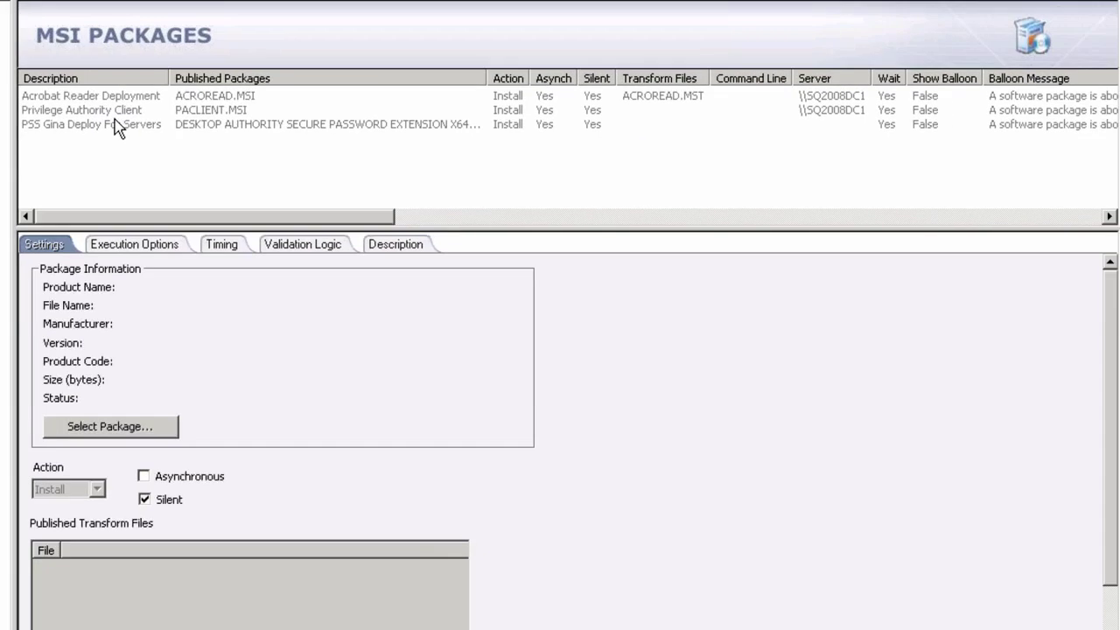
click(115, 123)
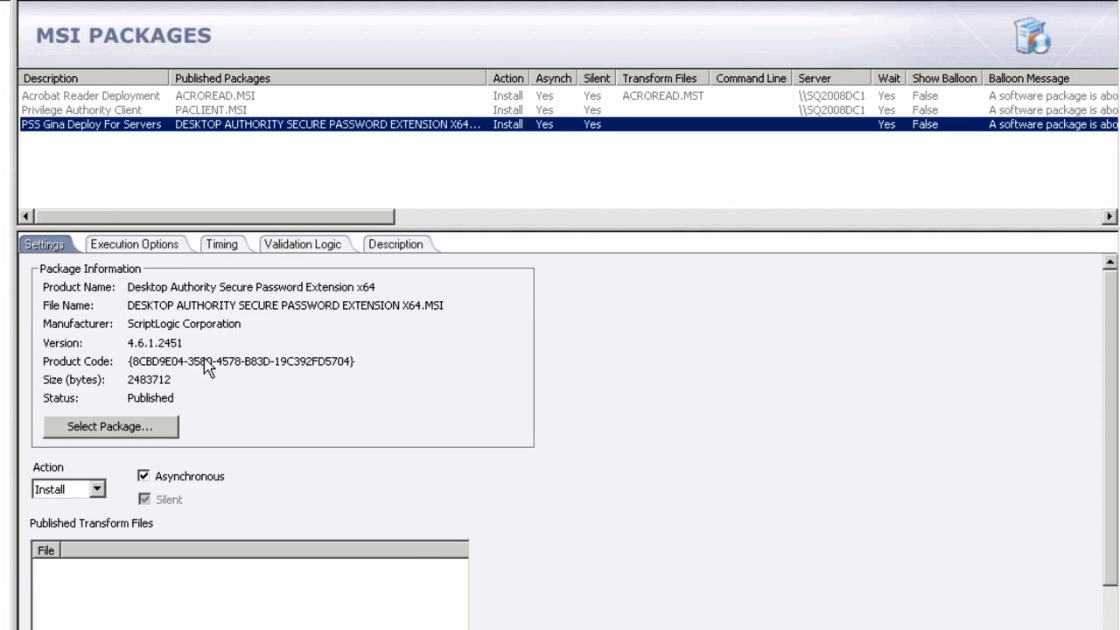
click(127, 430)
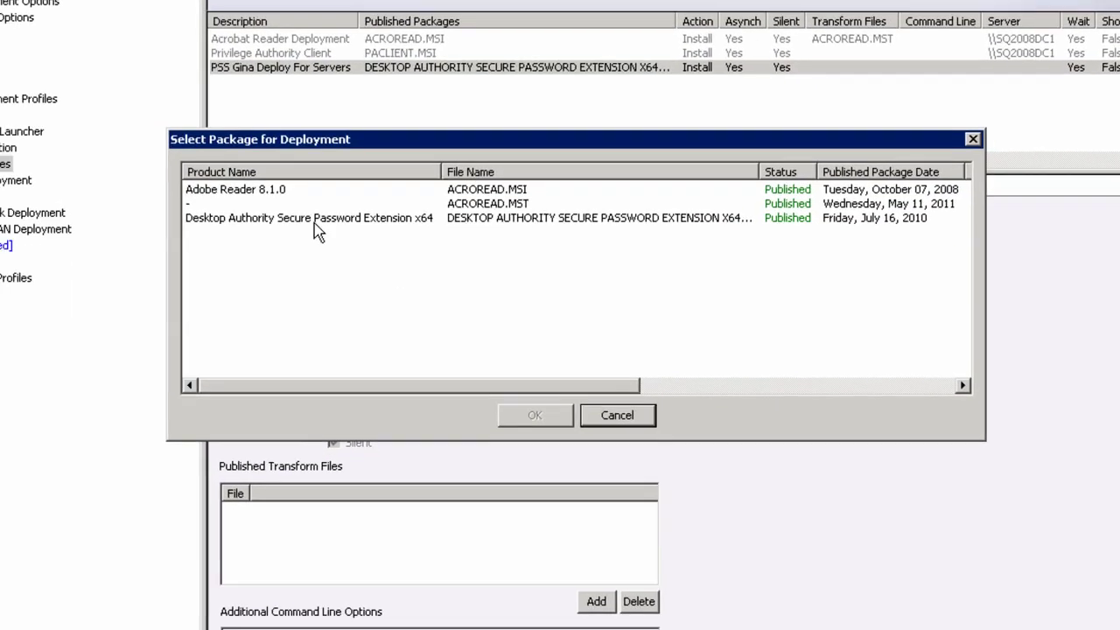
click(616, 415)
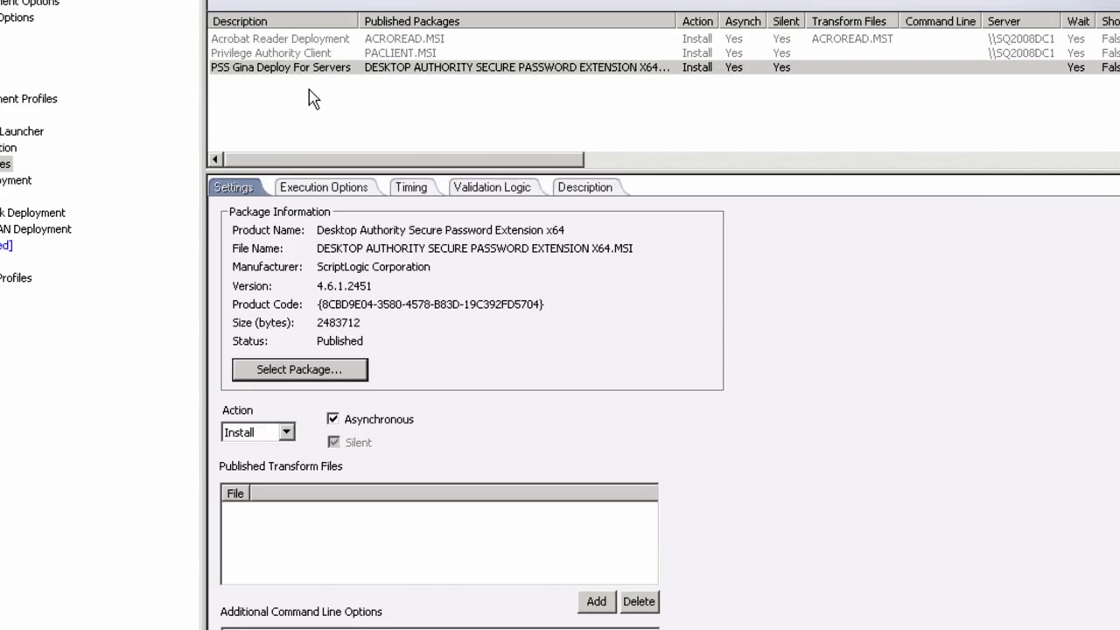
- Review the Acrobat Reader Deployment package's settings, from package information and transform files to the distribution servers
click(320, 40)
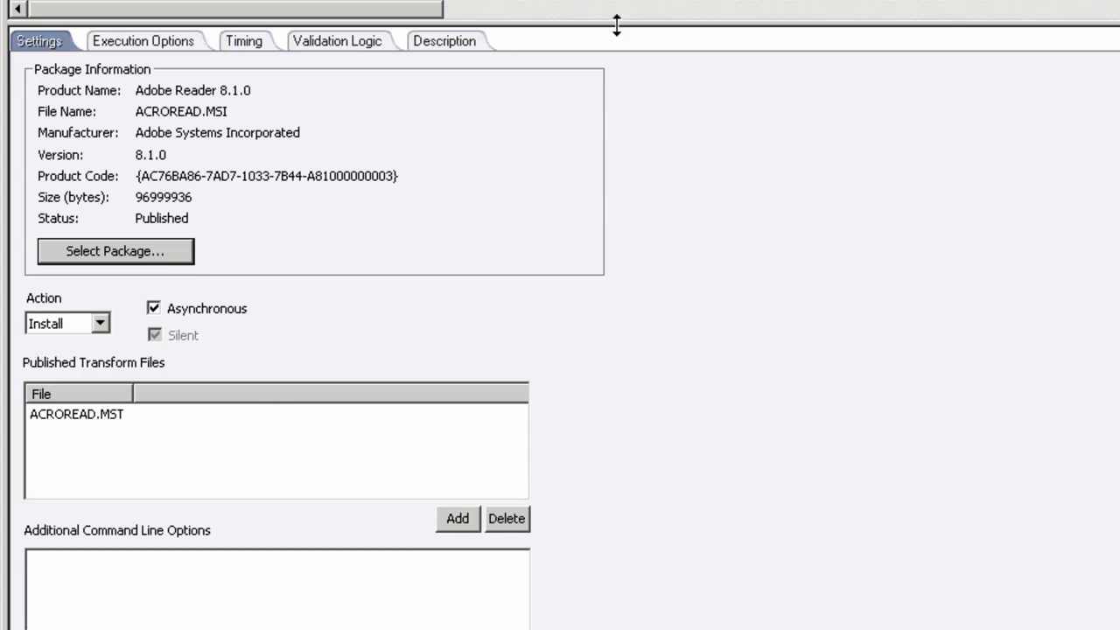
drag(617, 24, 622, 3)
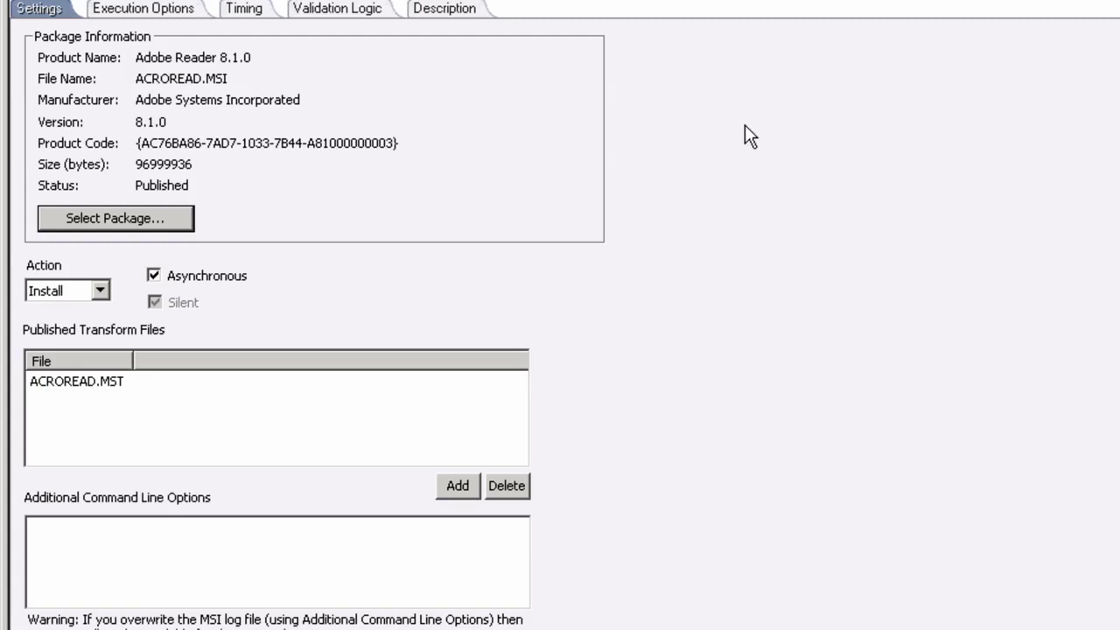
scroll(988, 319, down, 5)
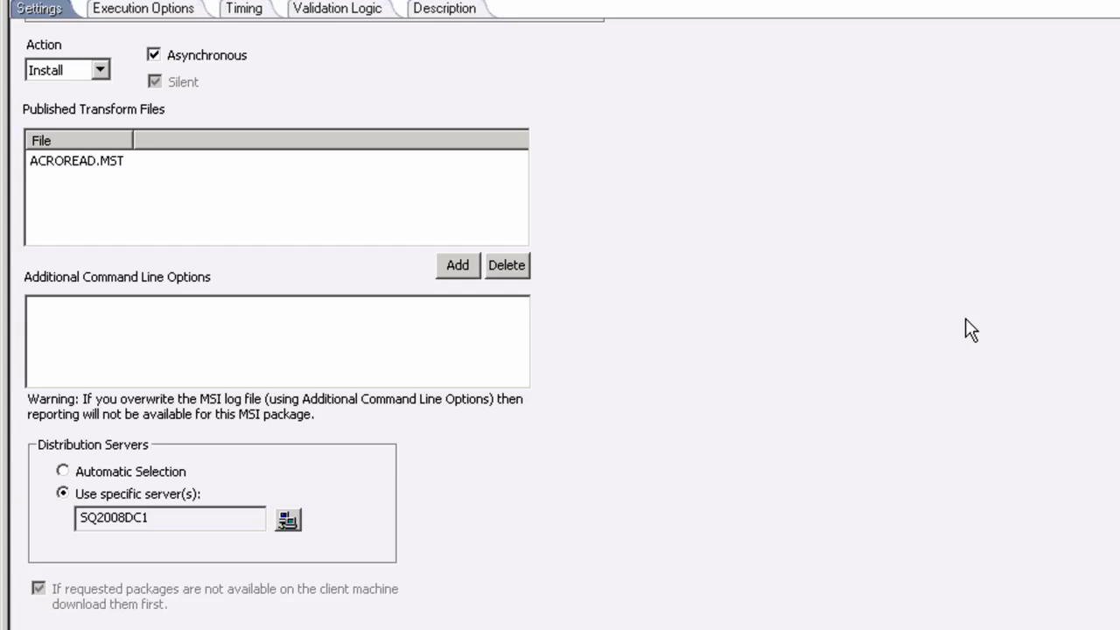
- Review the Acrobat Reader Deployment's validation logic and timing, including the available schedule types and cycles
click(343, 10)
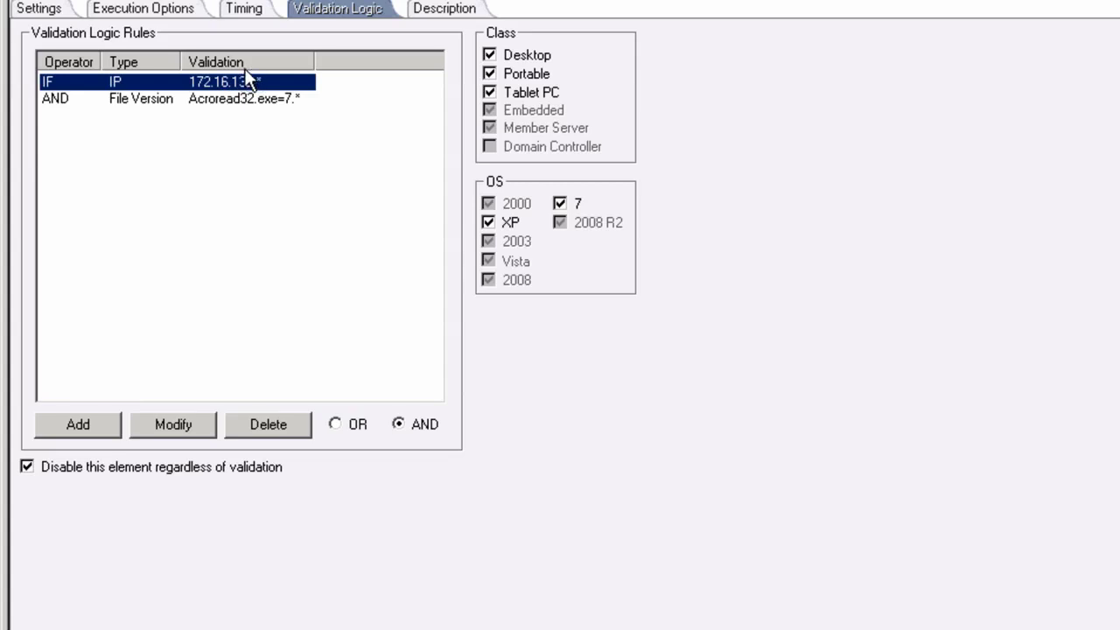
click(250, 12)
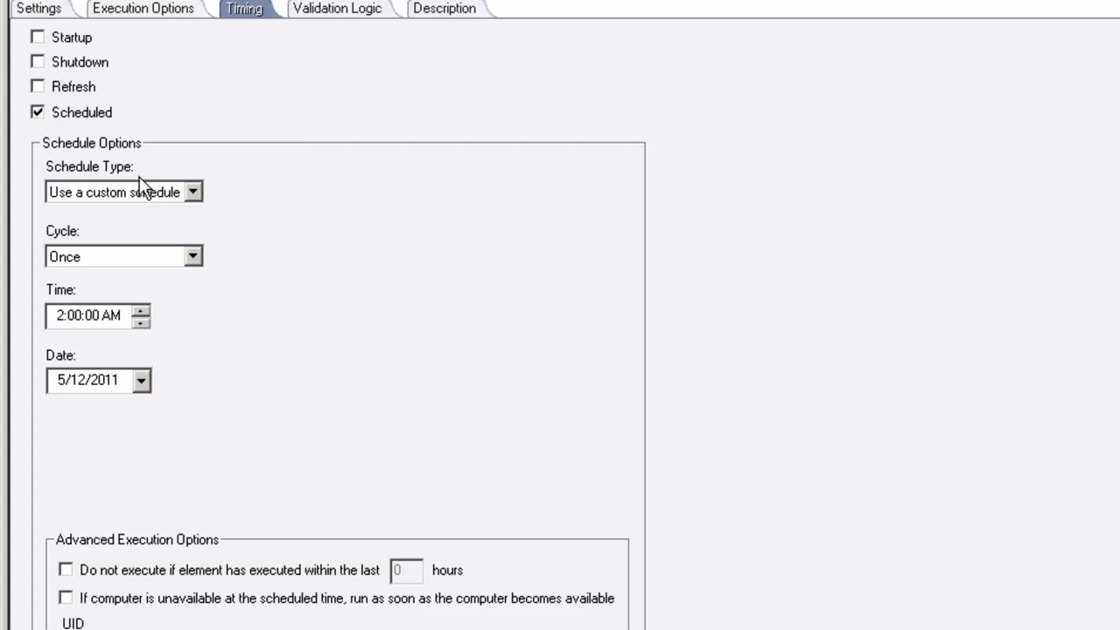
click(195, 192)
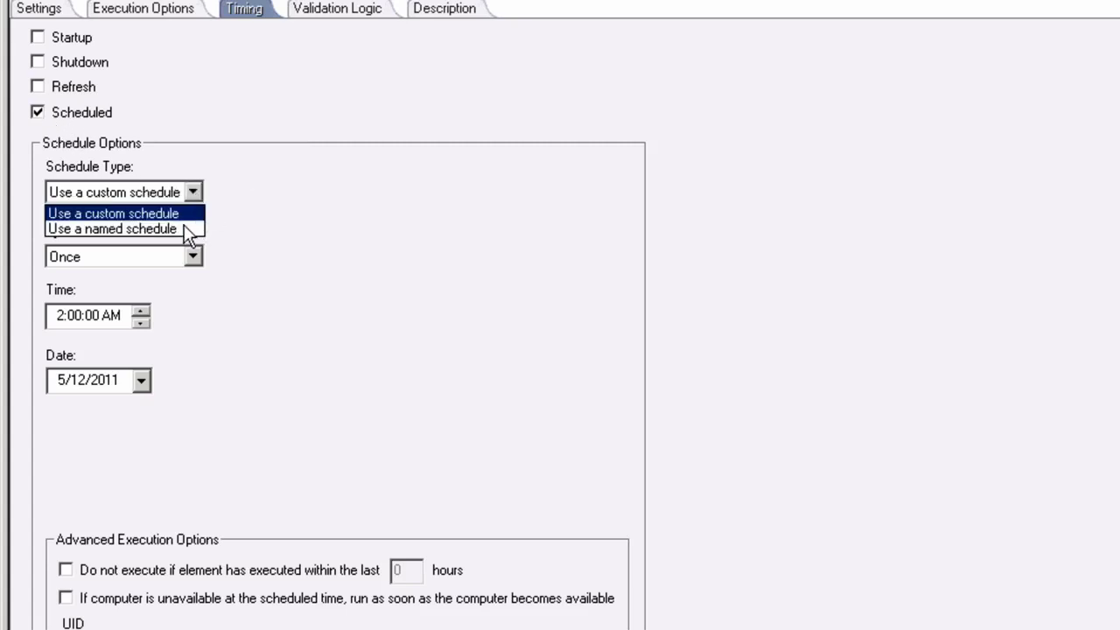
click(262, 186)
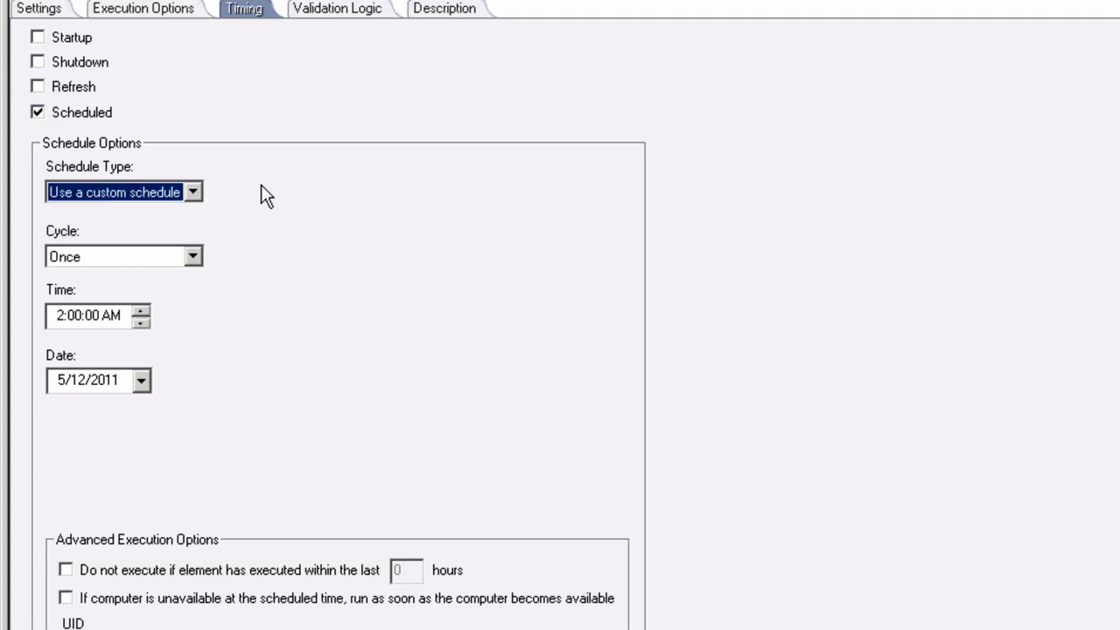
click(192, 258)
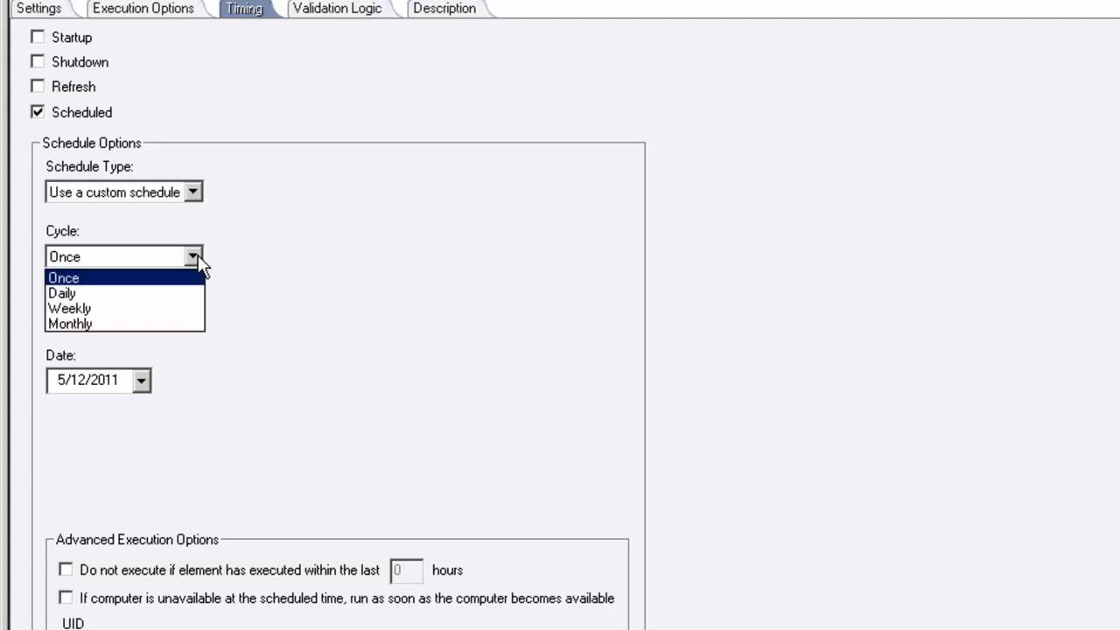
click(246, 258)
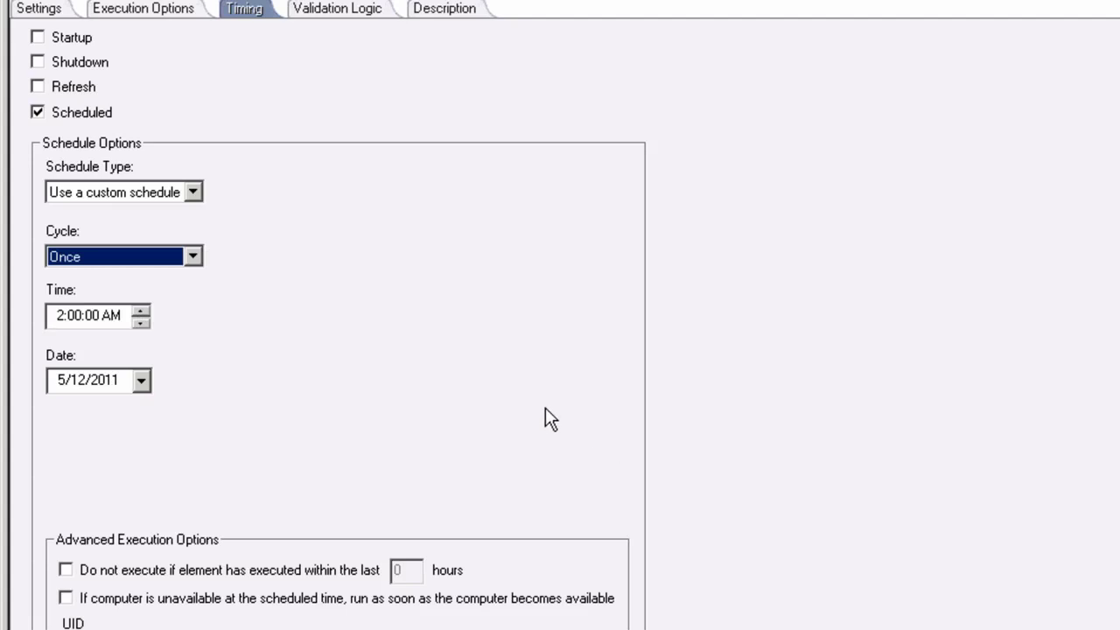
- Toggle the run-when-available option on and back off, then review the Acrobat Reader Deployment's settings, timing and execution options
click(67, 599)
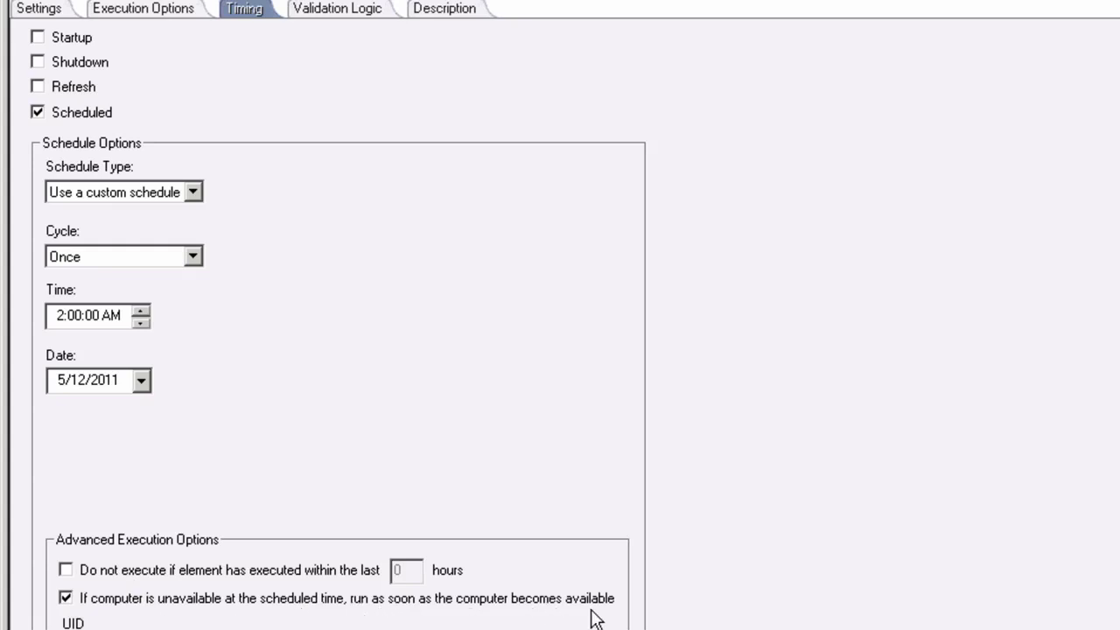
click(66, 598)
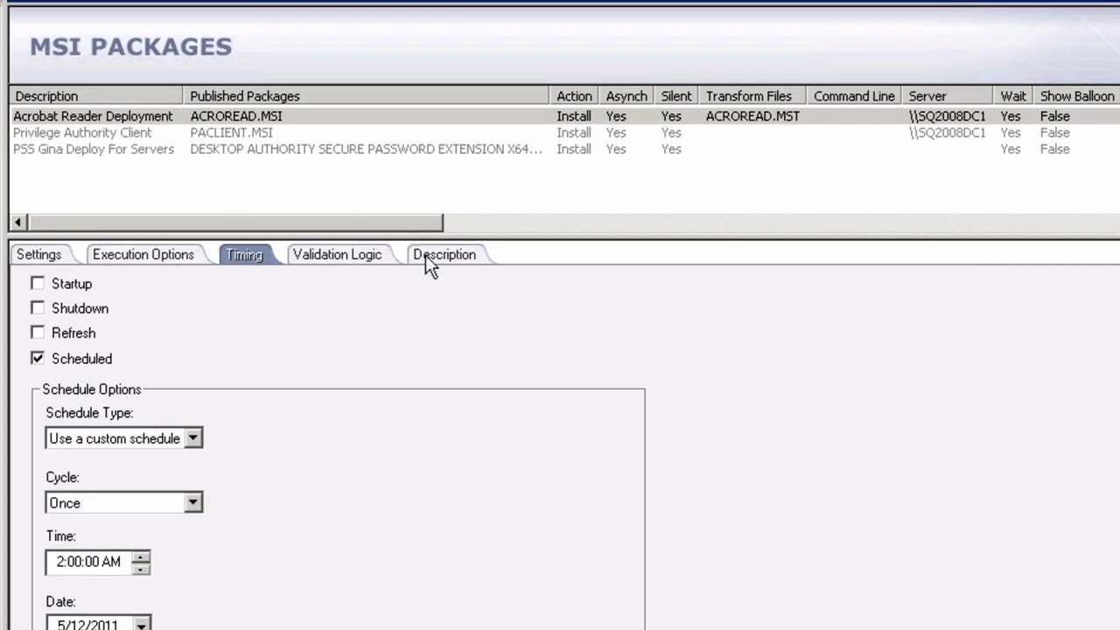
click(55, 251)
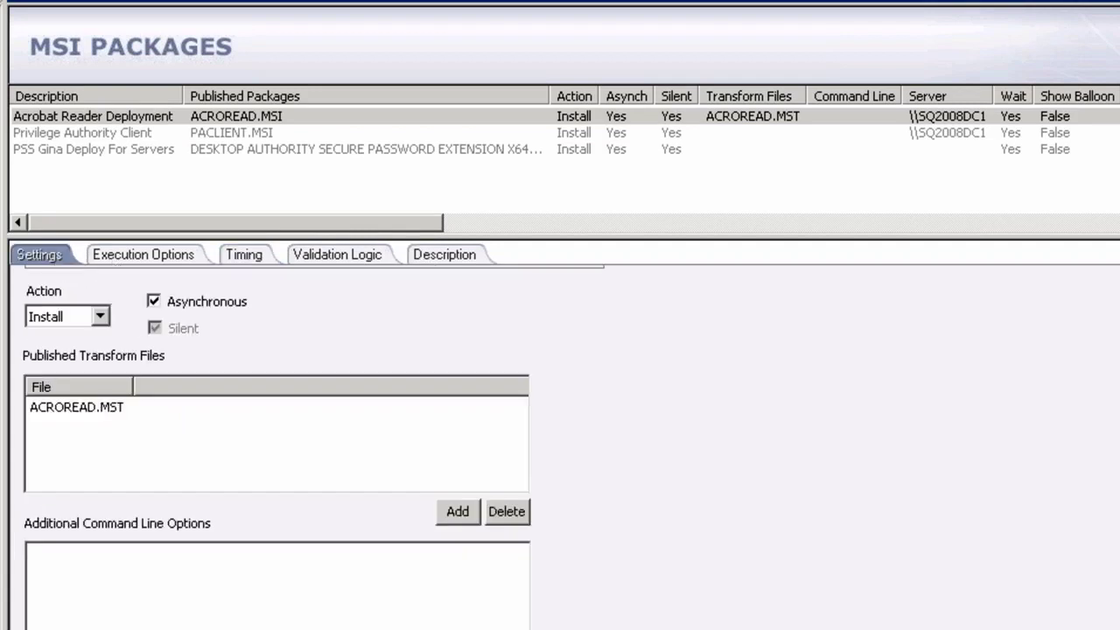
click(248, 256)
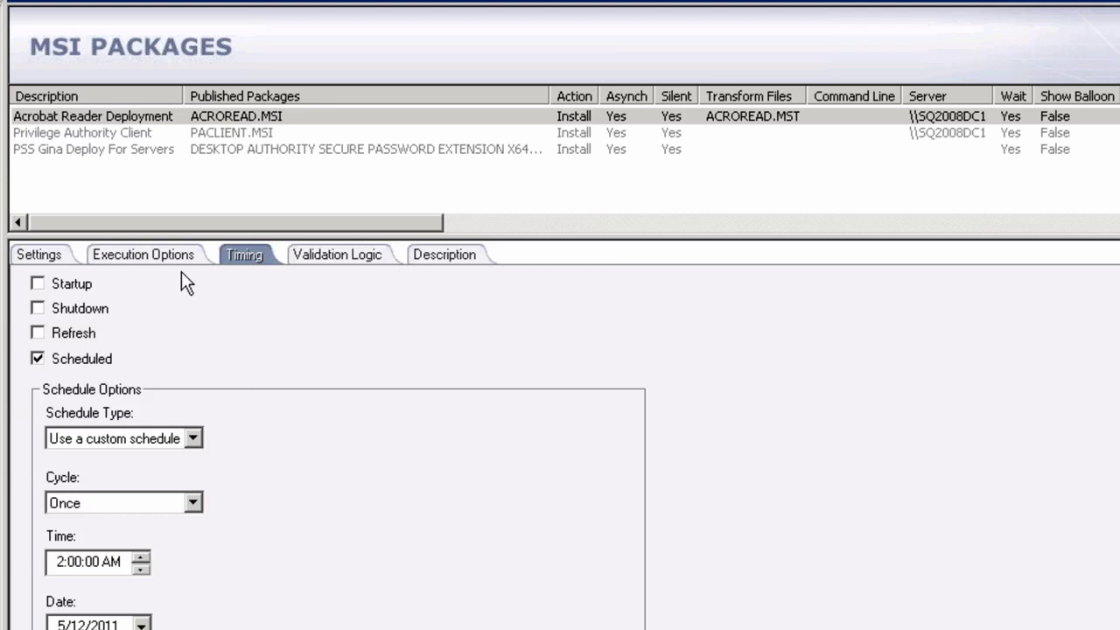
click(160, 259)
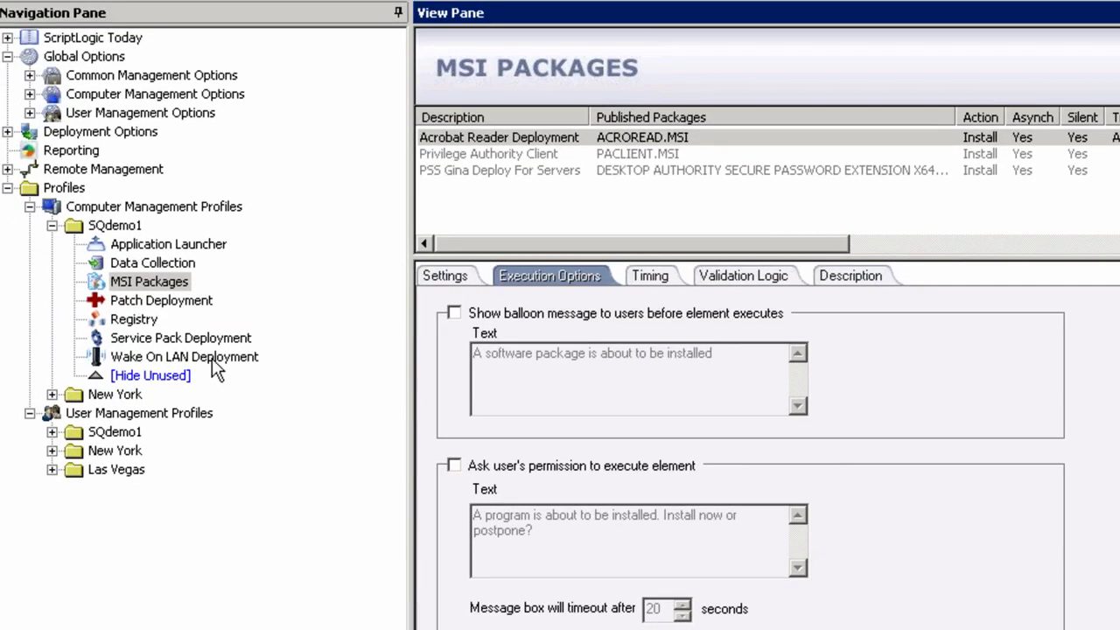
- Open the SQdemo1 computer profile's Wake On LAN Deployment and review the Acrobat Deployment element's wake targets, validation logic and timing
click(218, 357)
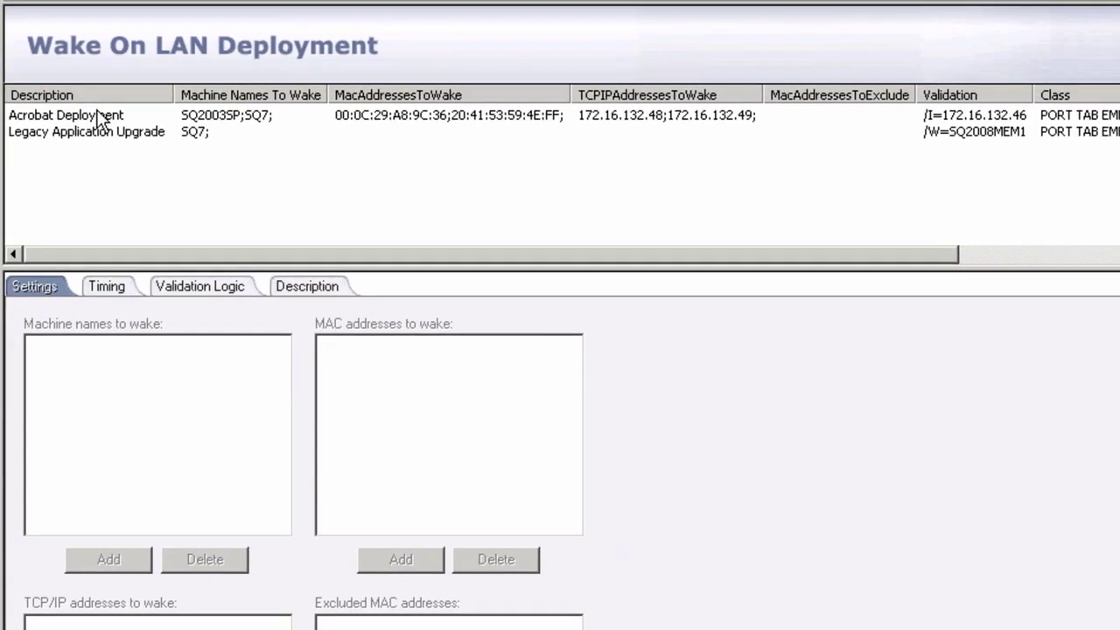
click(99, 116)
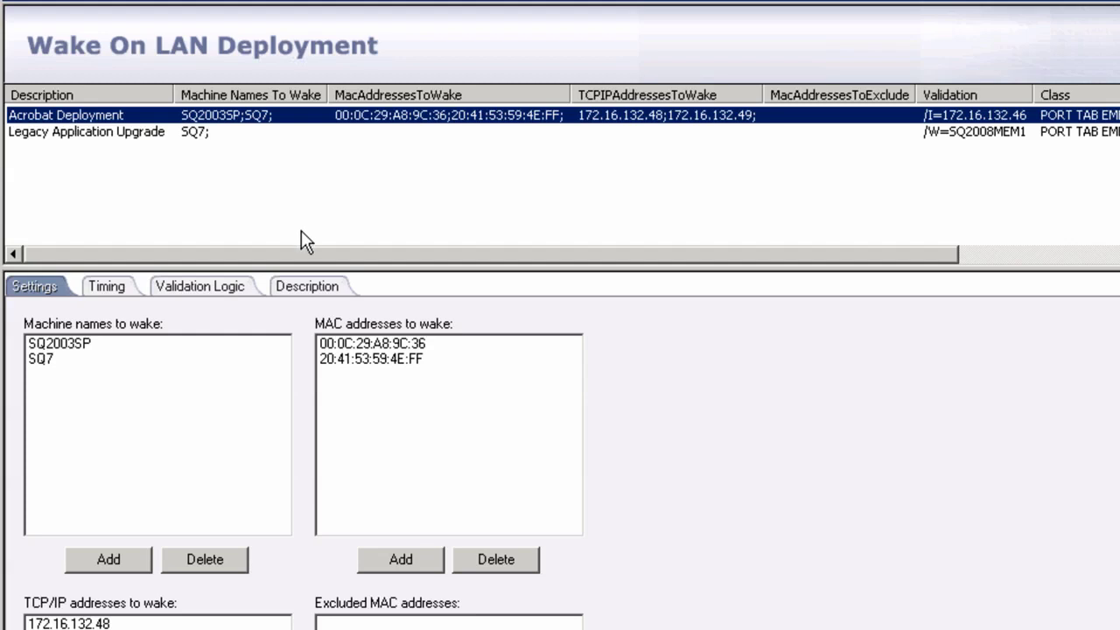
click(216, 286)
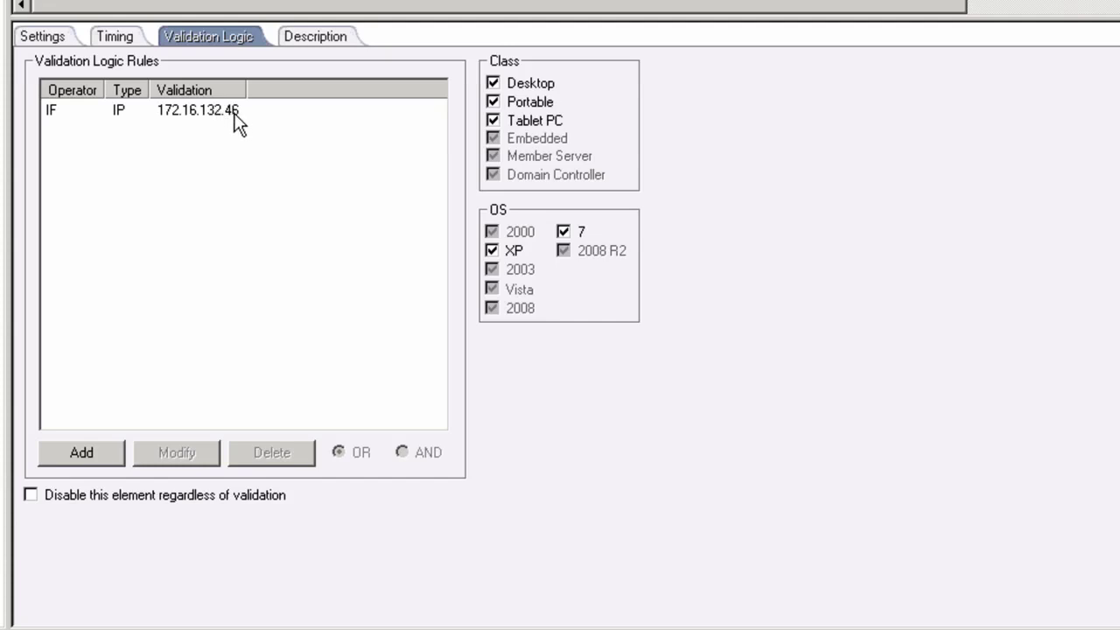
click(41, 37)
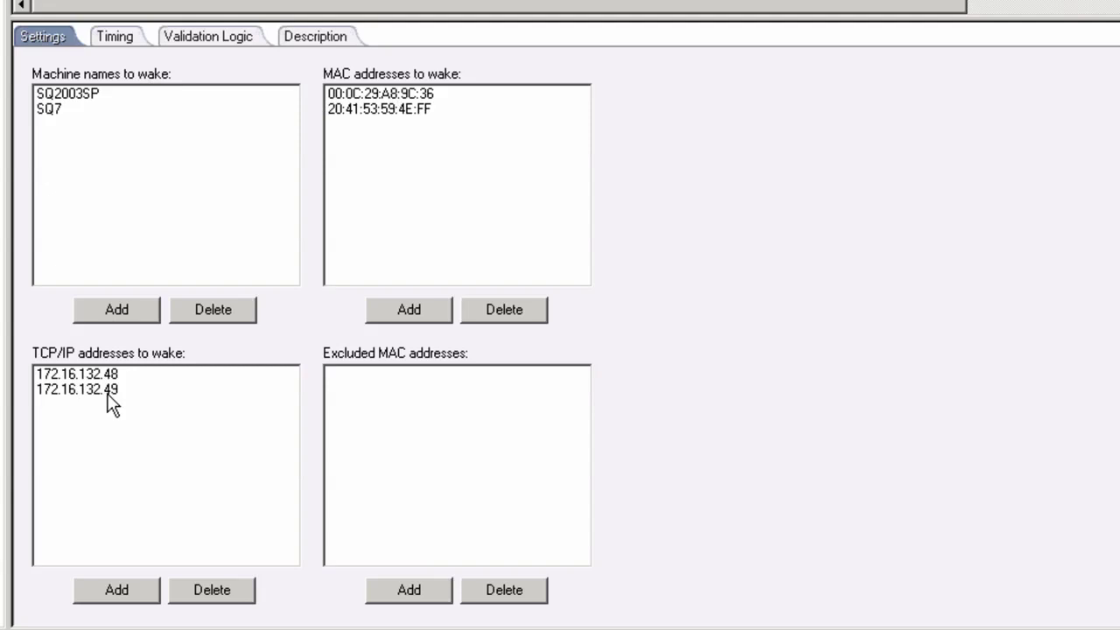
click(115, 37)
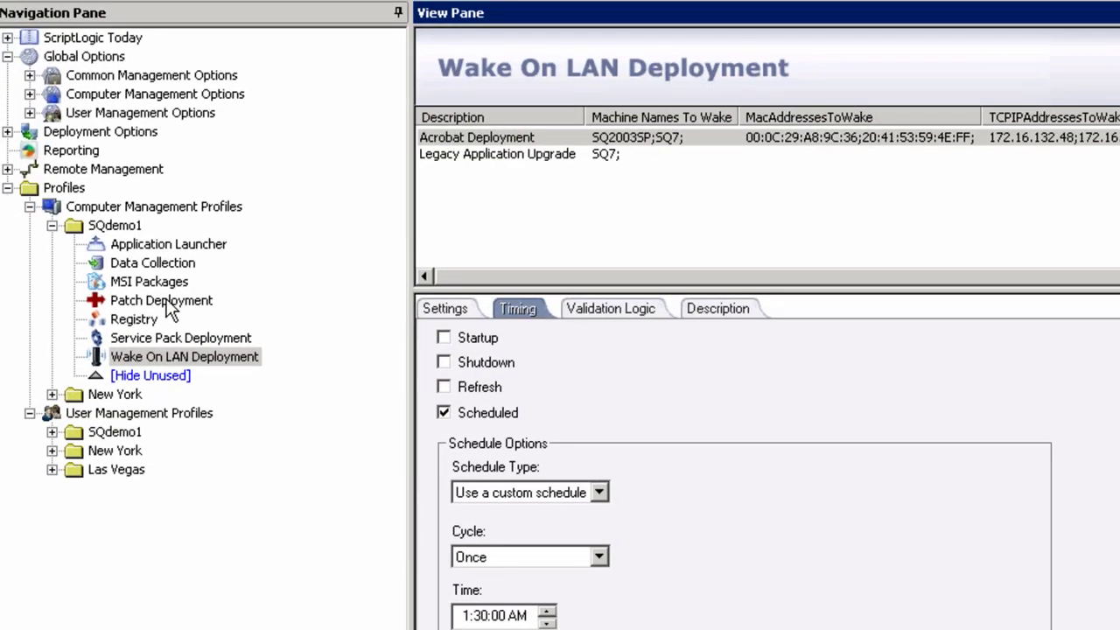
- Open Patch Deployment for the SQdemo1 computer profile and review the Client Patch Policy's validation logic and deployment settings
click(199, 301)
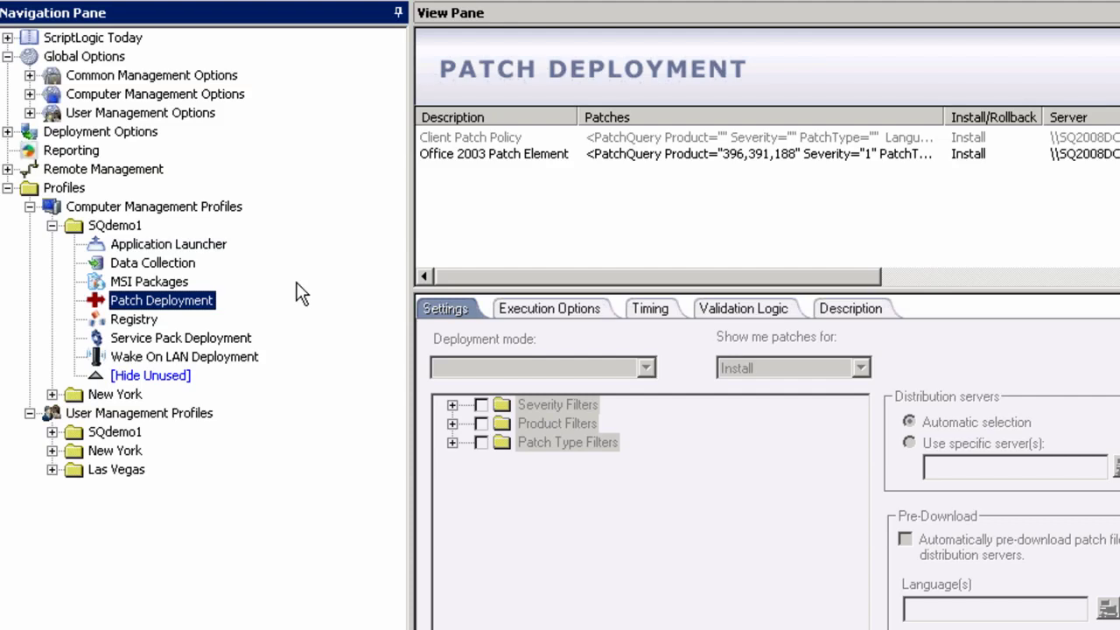
click(489, 137)
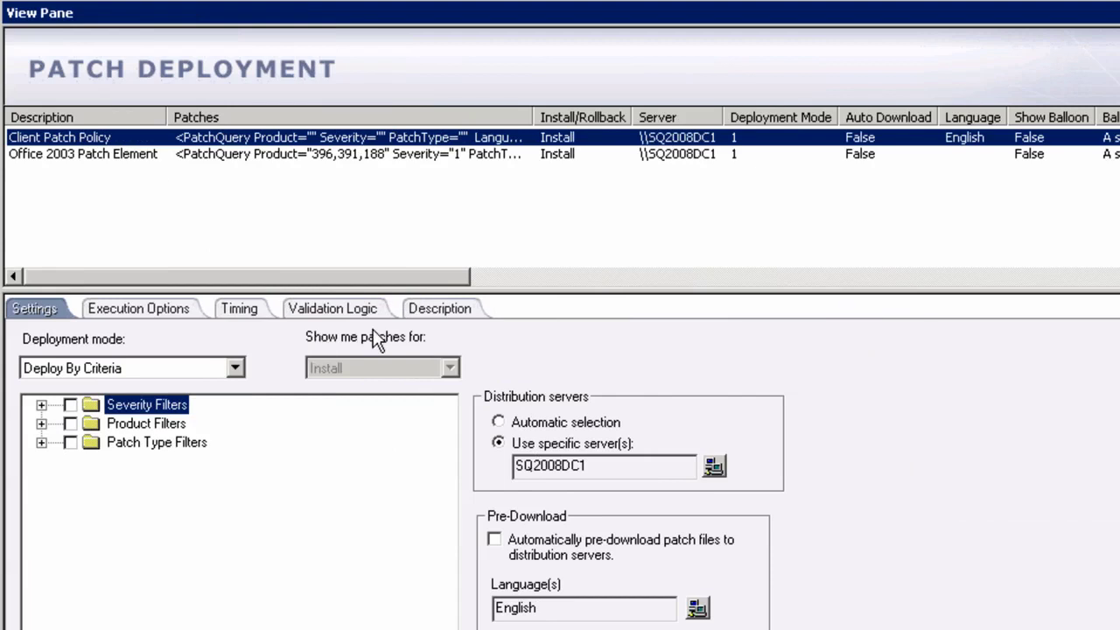
click(360, 311)
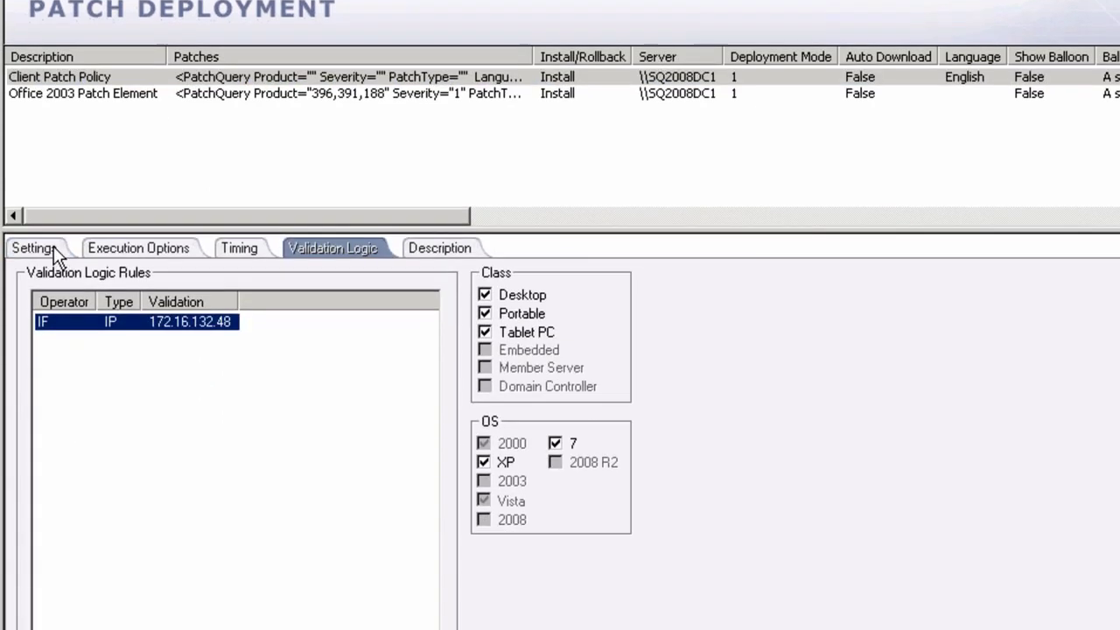
click(34, 308)
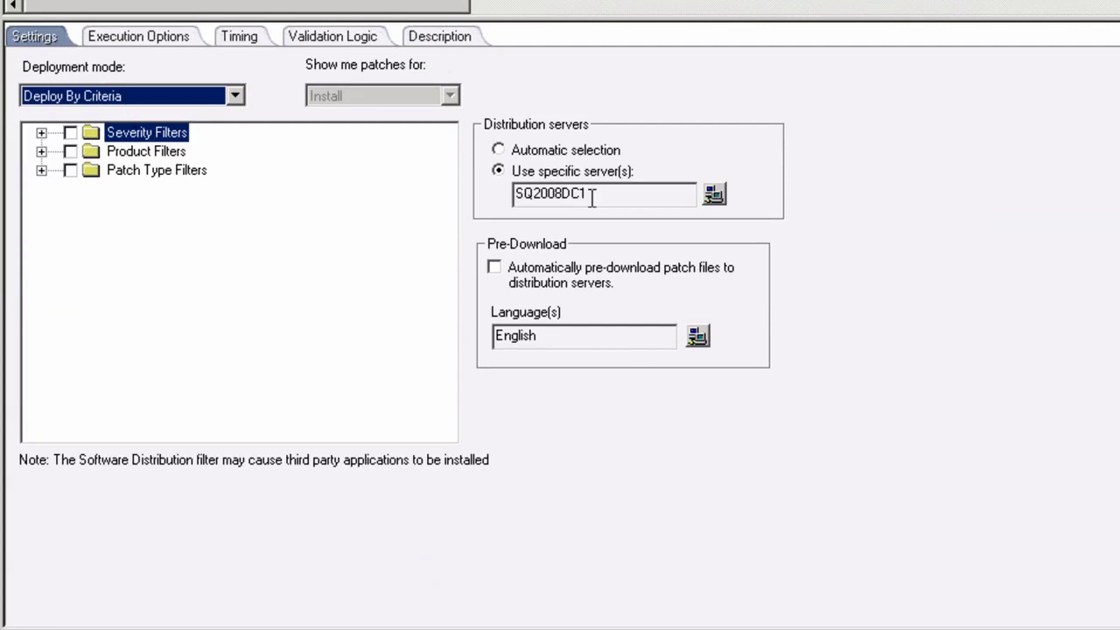
- Review the Client Patch Policy's schedule, advanced execution options, and user message and reboot options
click(231, 44)
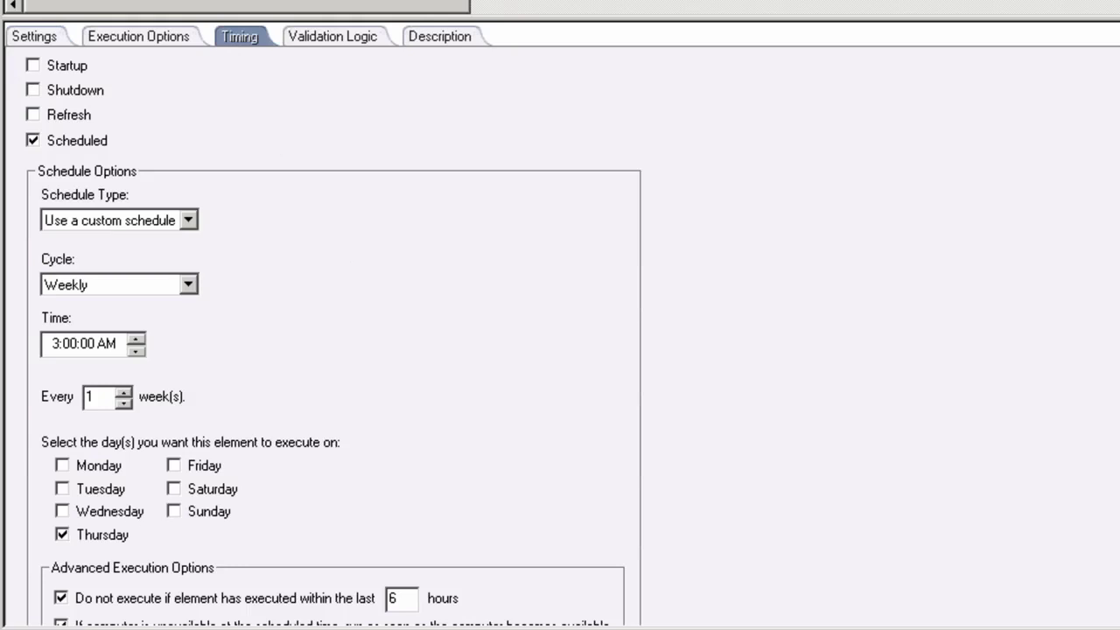
scroll(333, 336, down, 1)
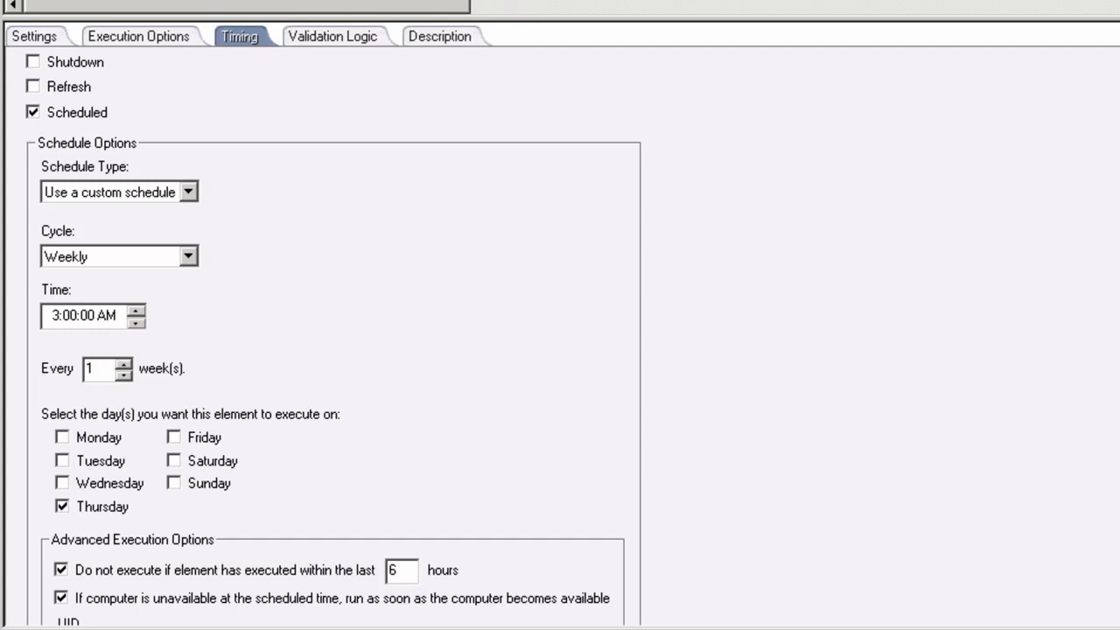
scroll(333, 340, up, 1)
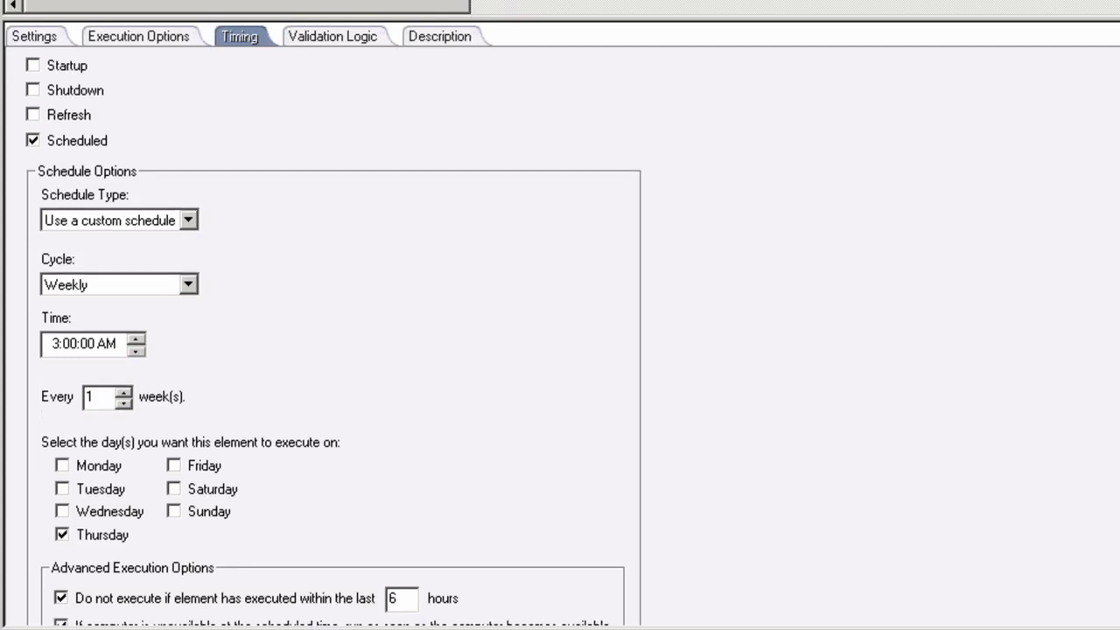
click(164, 35)
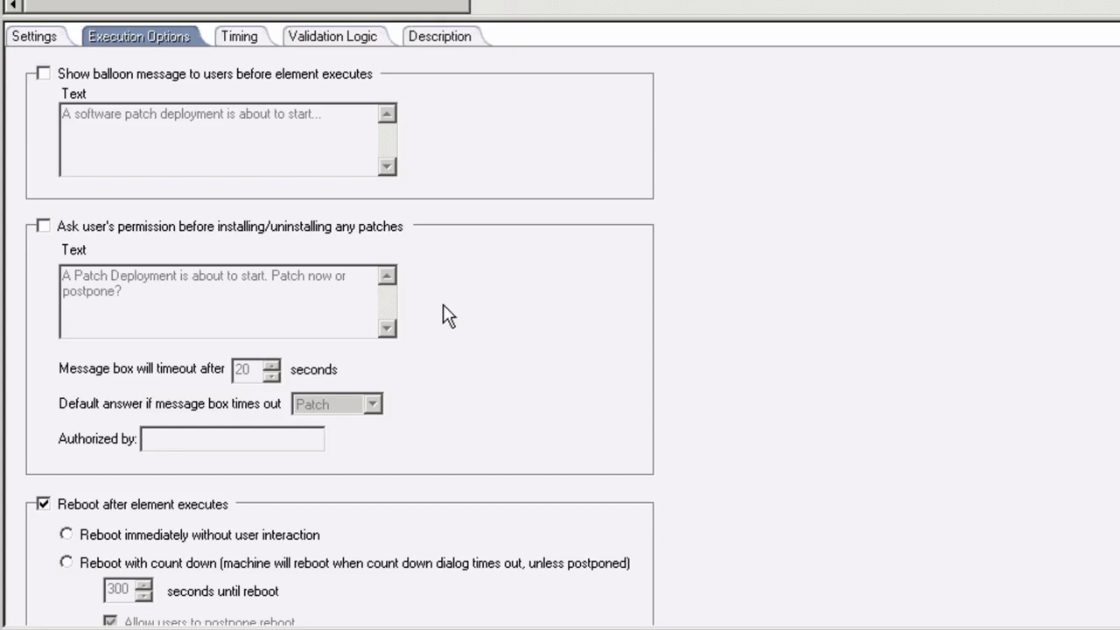
- Return to the Client Patch Policy's settings and examine the severity filters and the Adobe, Citrix and Apple product filters
click(39, 44)
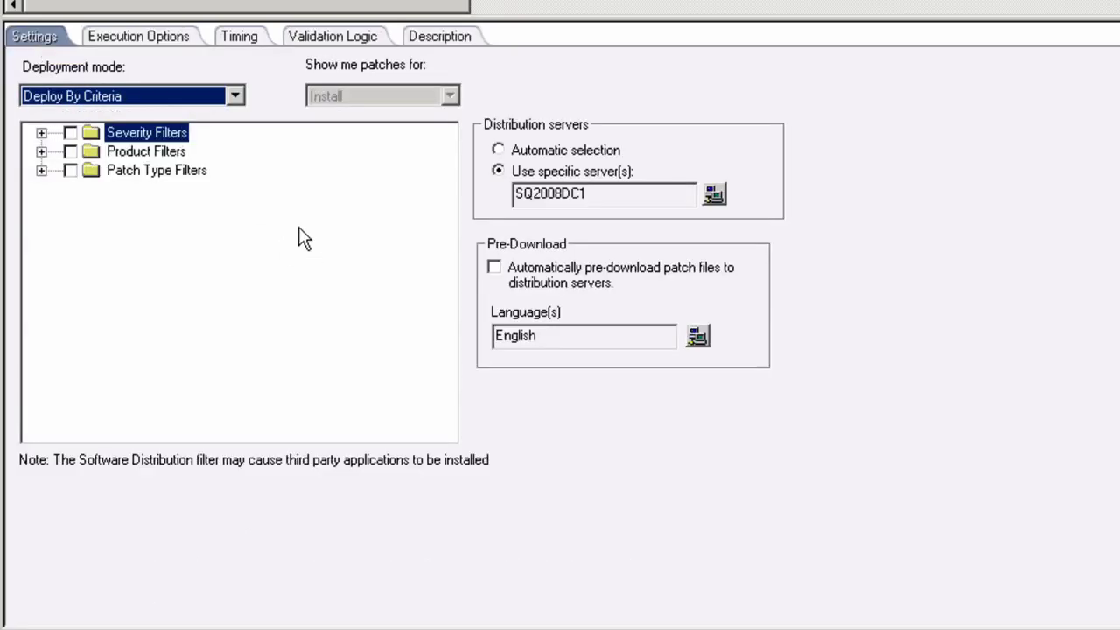
click(42, 134)
click(42, 133)
click(41, 151)
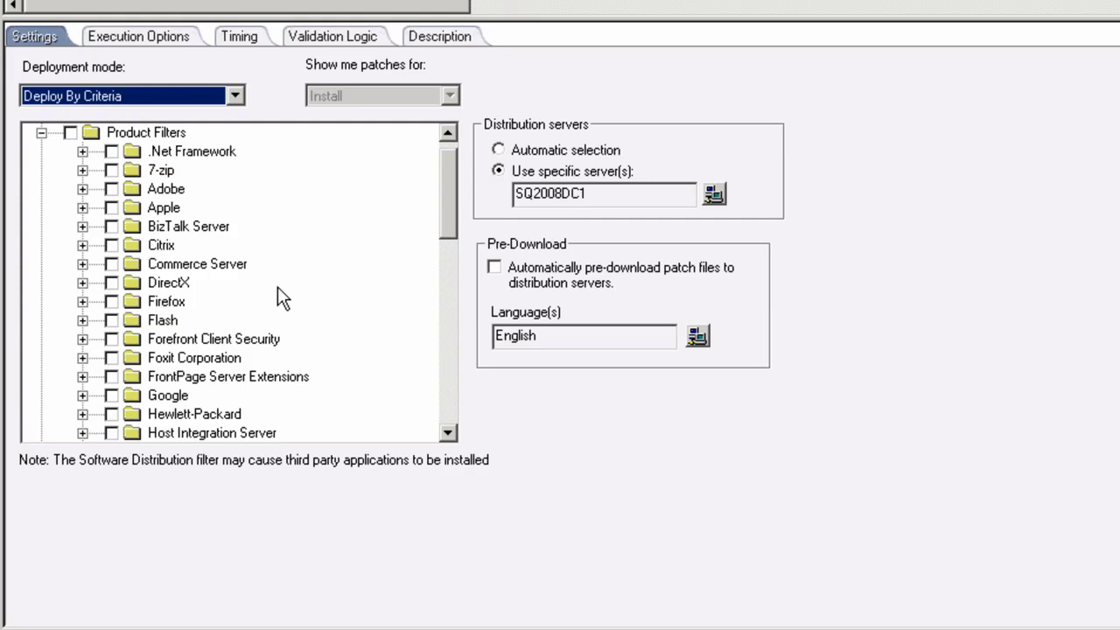
click(82, 188)
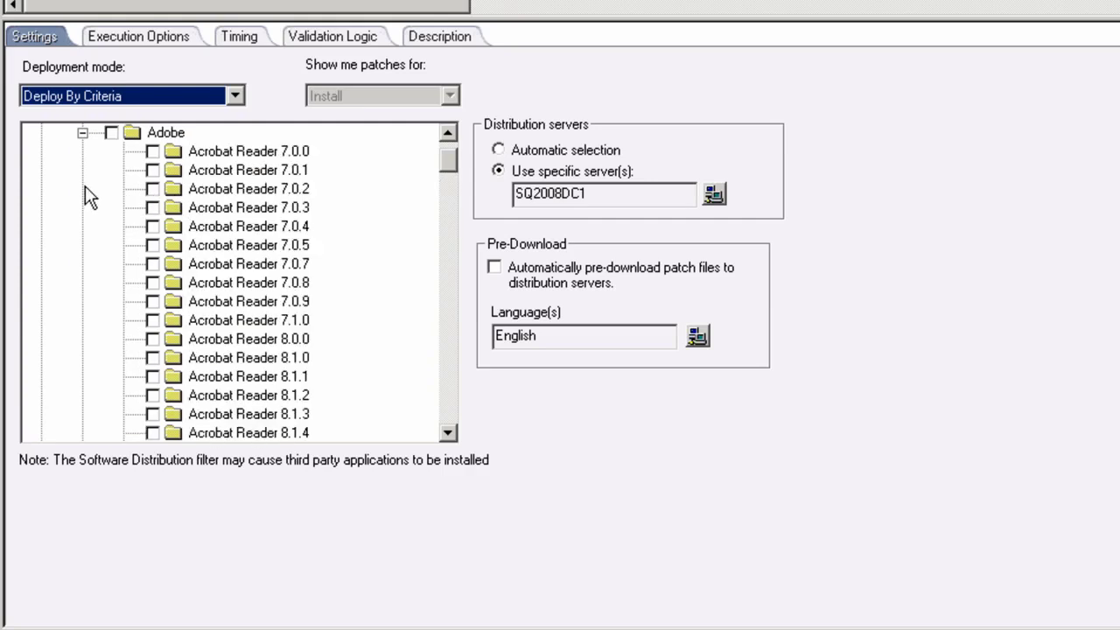
click(82, 133)
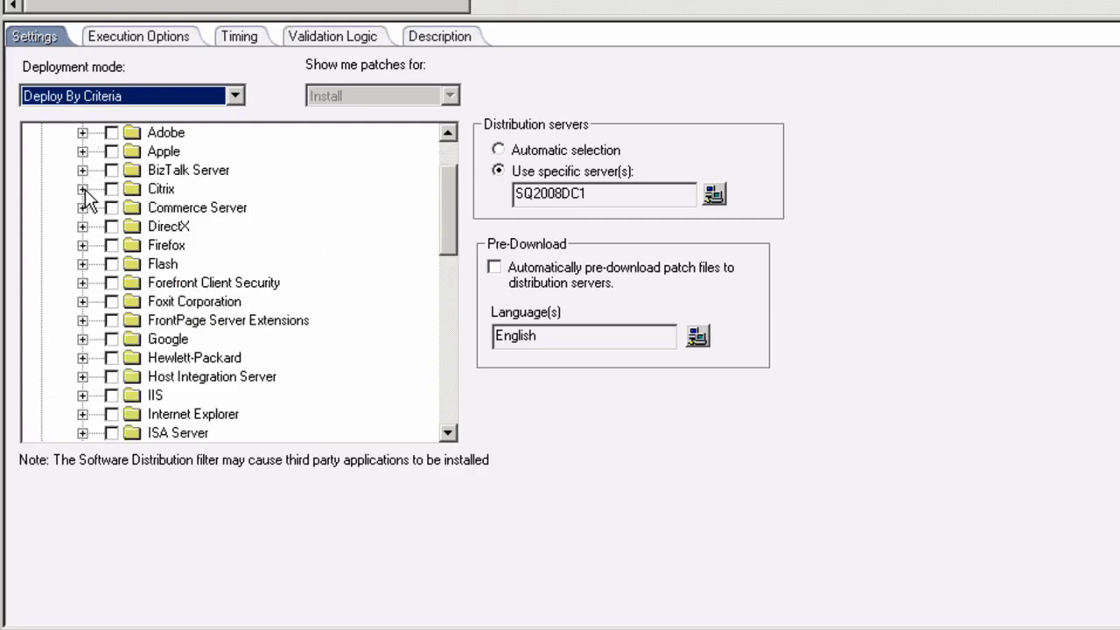
click(83, 189)
click(82, 189)
click(82, 151)
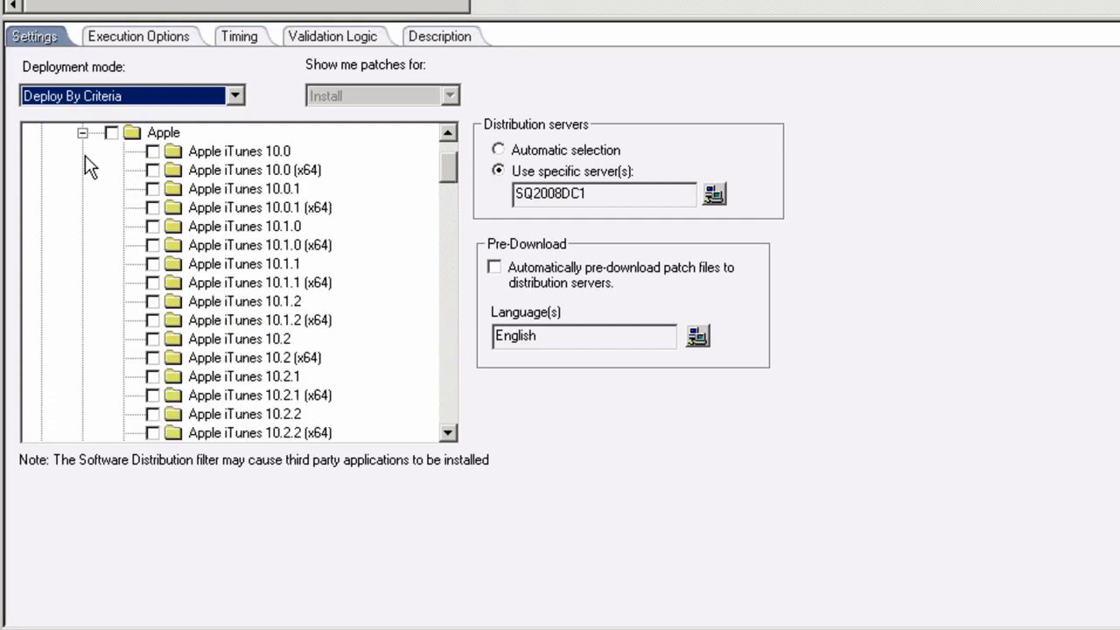
click(82, 133)
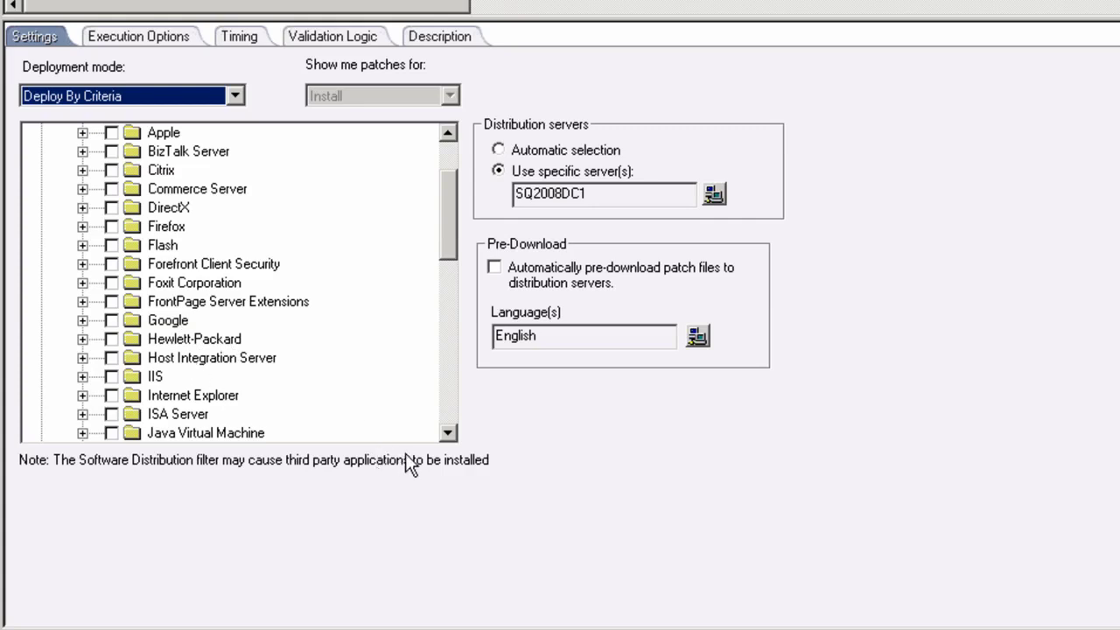
- Look through the rest of the patch product filters down to WinZip, then collapse the Product Filters group
click(446, 431)
click(446, 430)
click(446, 430)
click(446, 430)
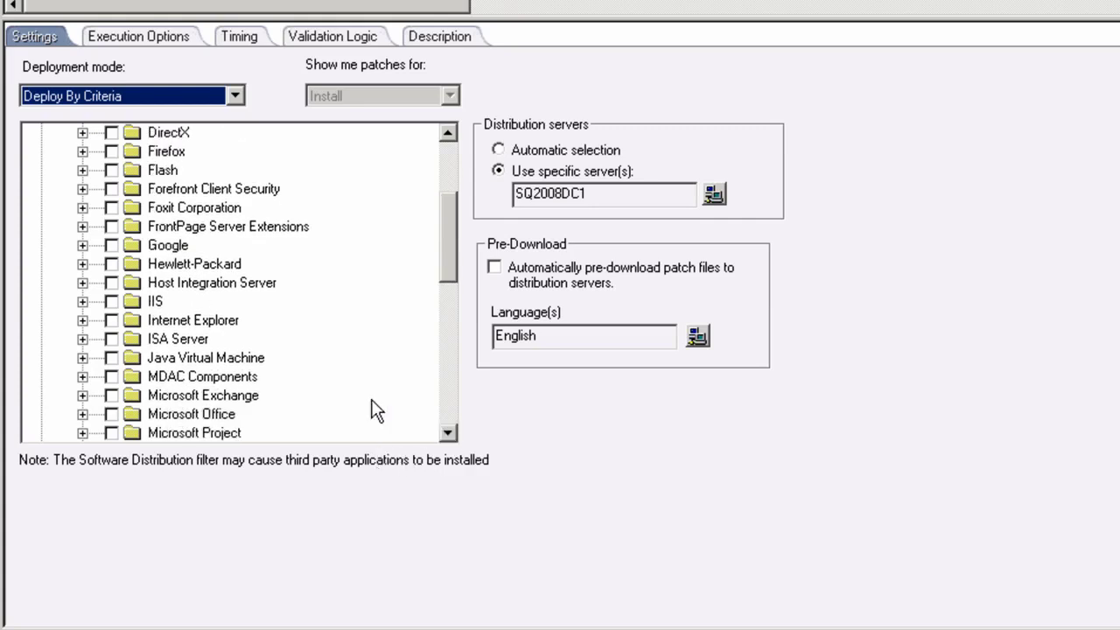
click(449, 432)
click(449, 432)
click(448, 433)
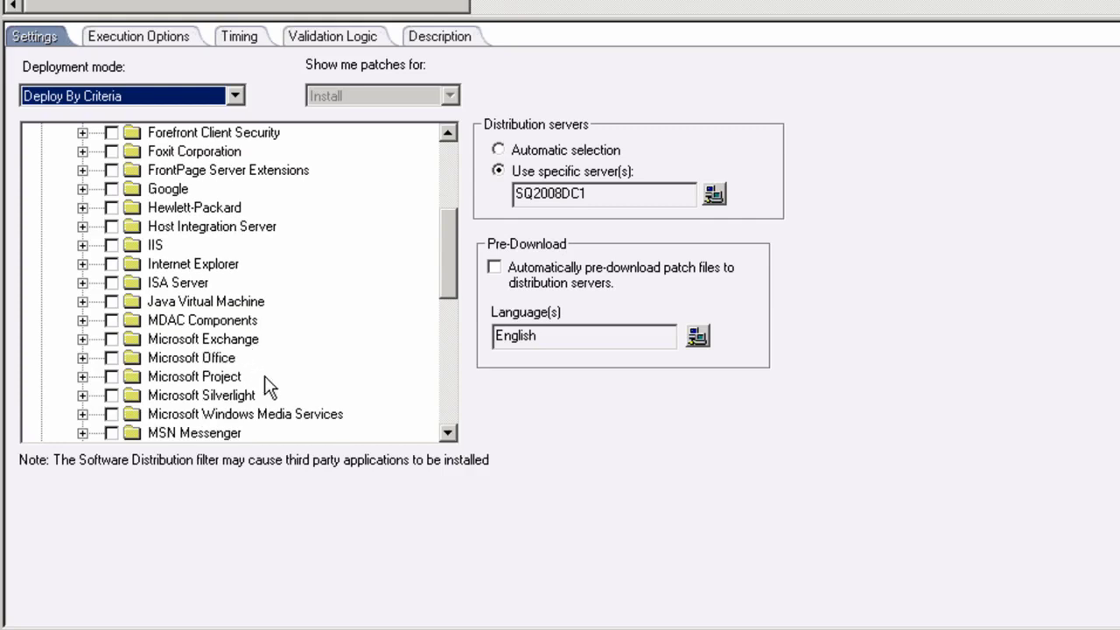
click(445, 438)
click(445, 437)
click(445, 438)
click(446, 438)
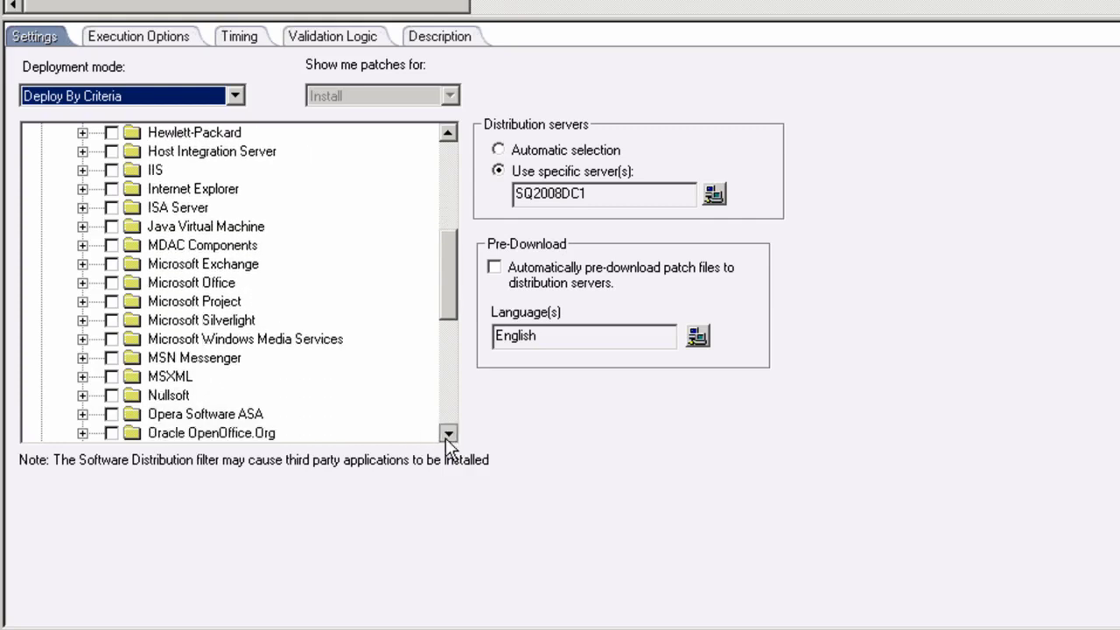
click(445, 437)
click(446, 438)
click(445, 438)
click(446, 437)
click(445, 438)
click(446, 437)
click(445, 437)
click(445, 438)
click(446, 437)
click(446, 437)
click(446, 437)
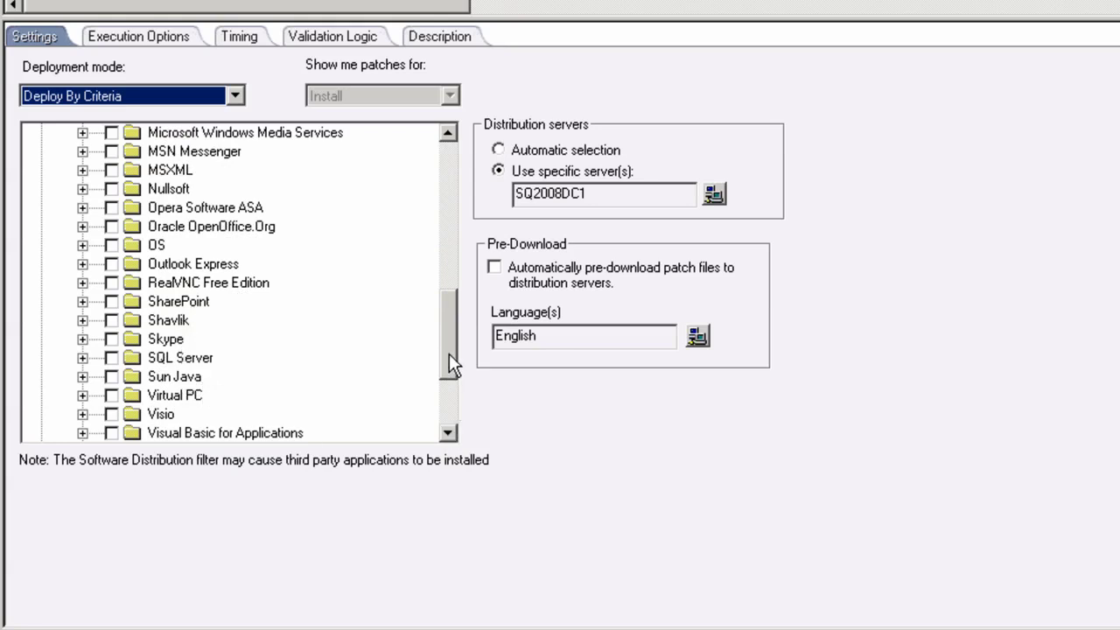
drag(449, 354, 446, 403)
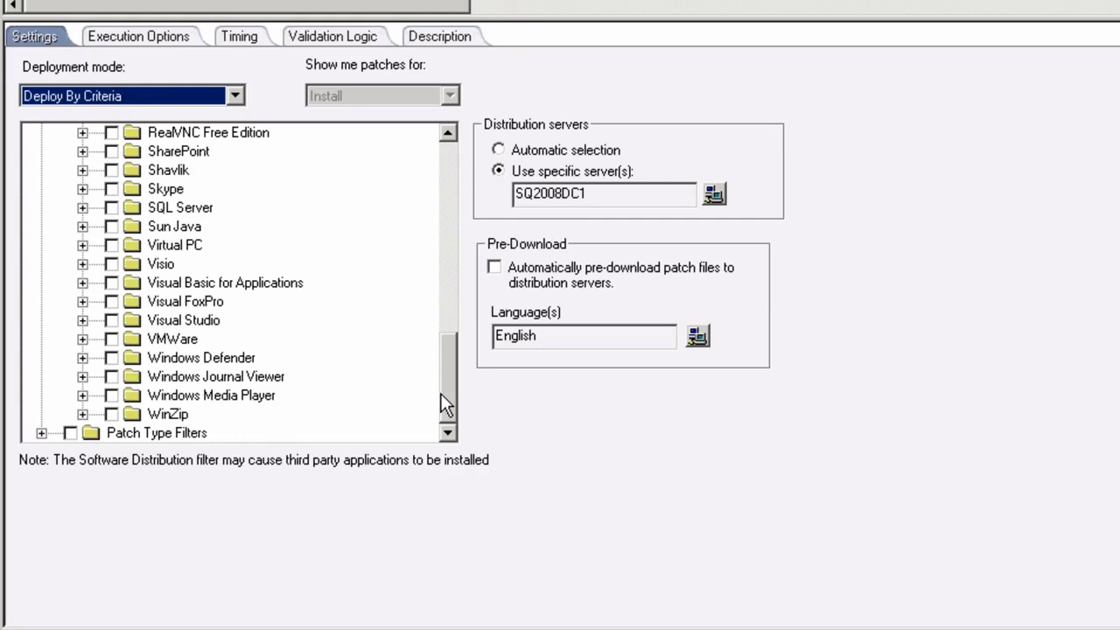
drag(448, 389, 448, 167)
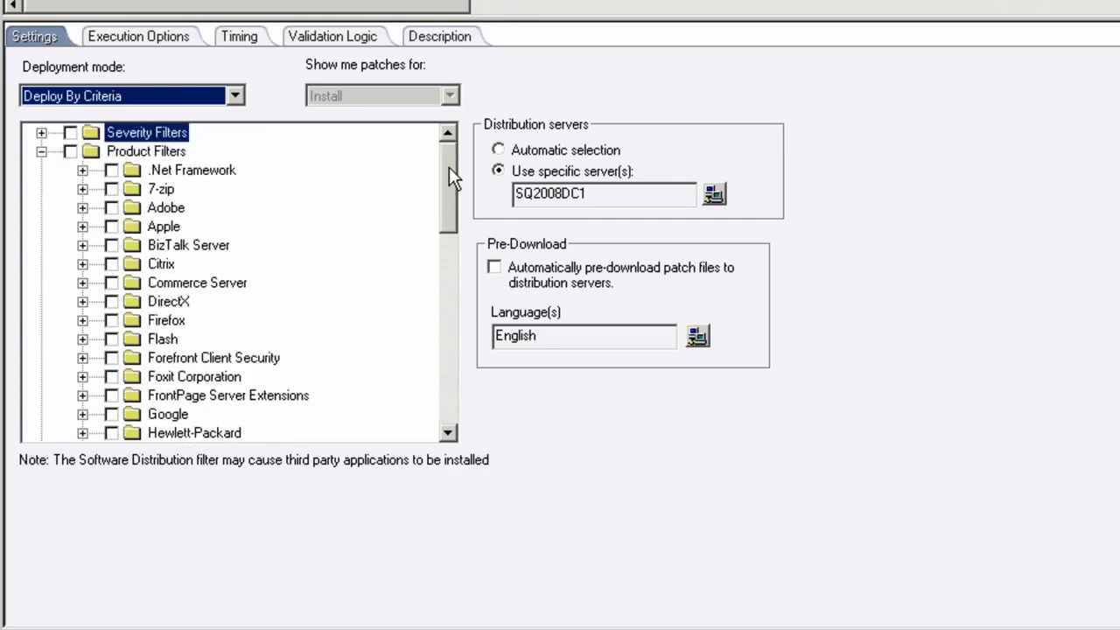
click(41, 152)
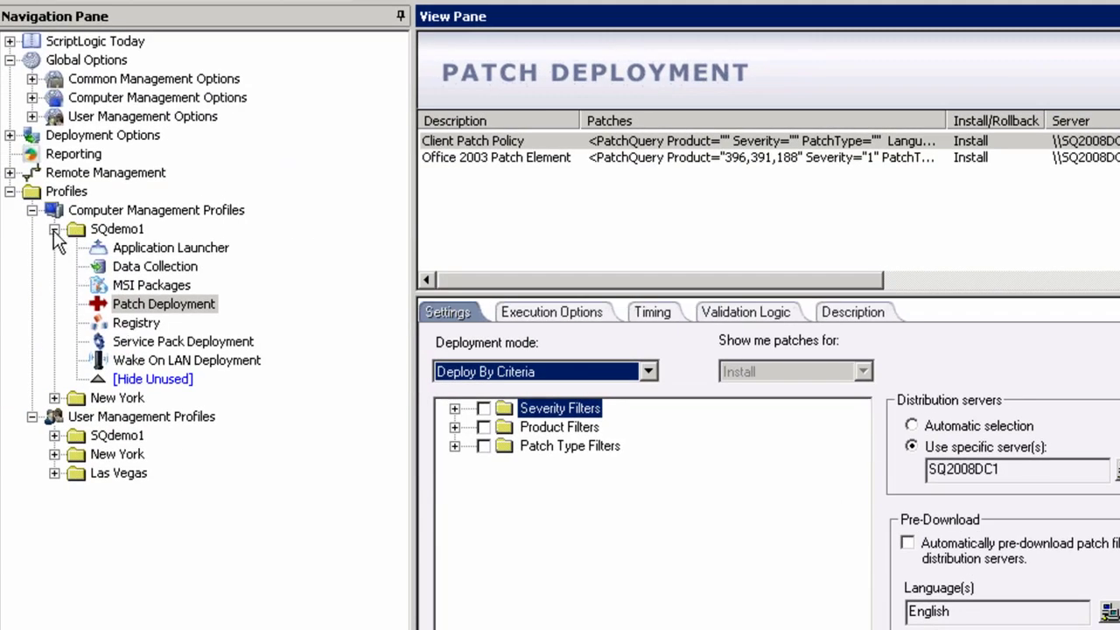
- Collapse the SQdemo1 computer profile and review the pre-defined reports from Administrator Audit through Patch Management Status in Reporting
click(53, 230)
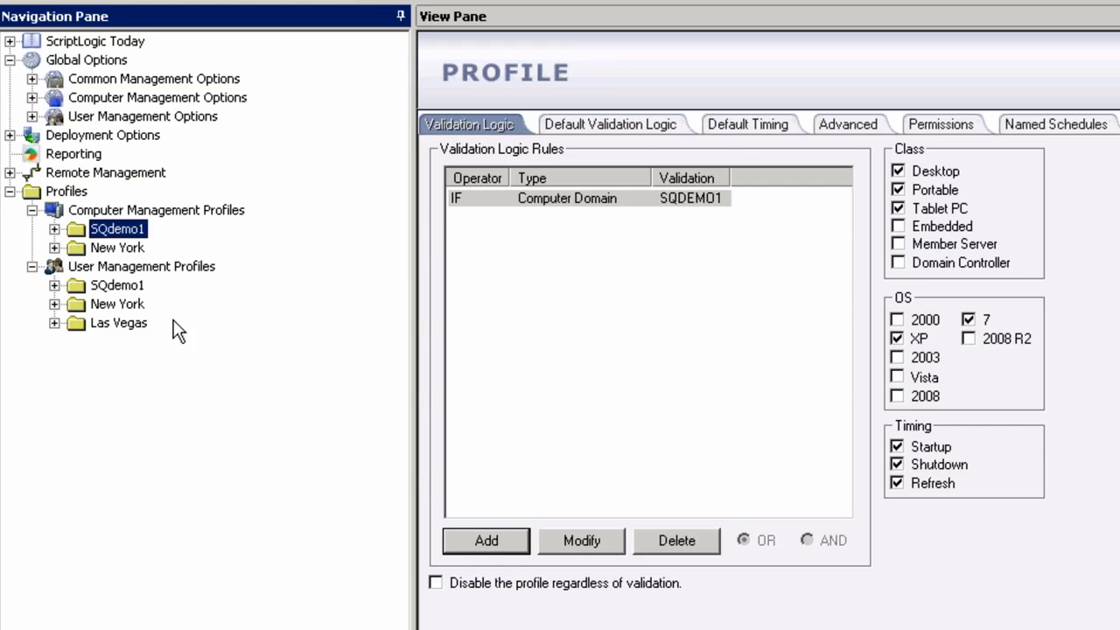
click(87, 154)
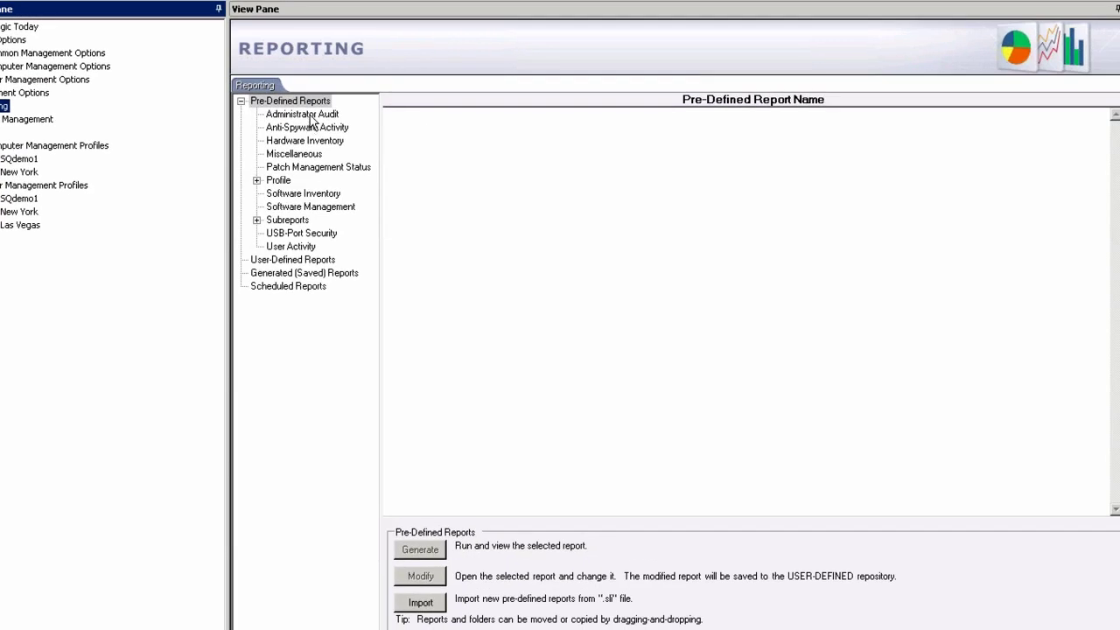
click(306, 115)
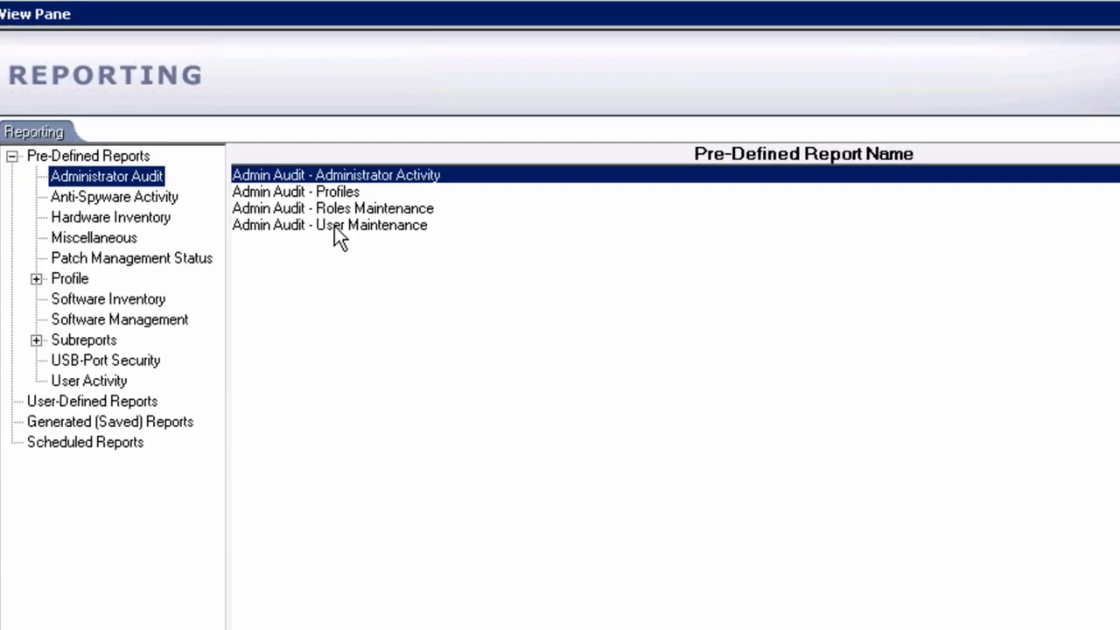
click(135, 199)
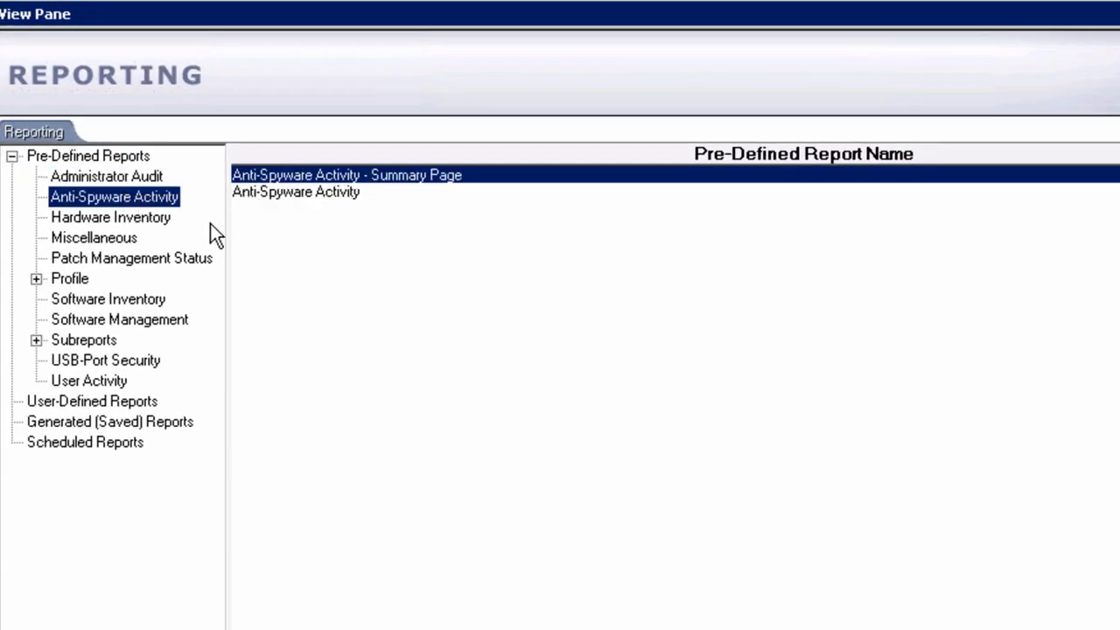
click(159, 220)
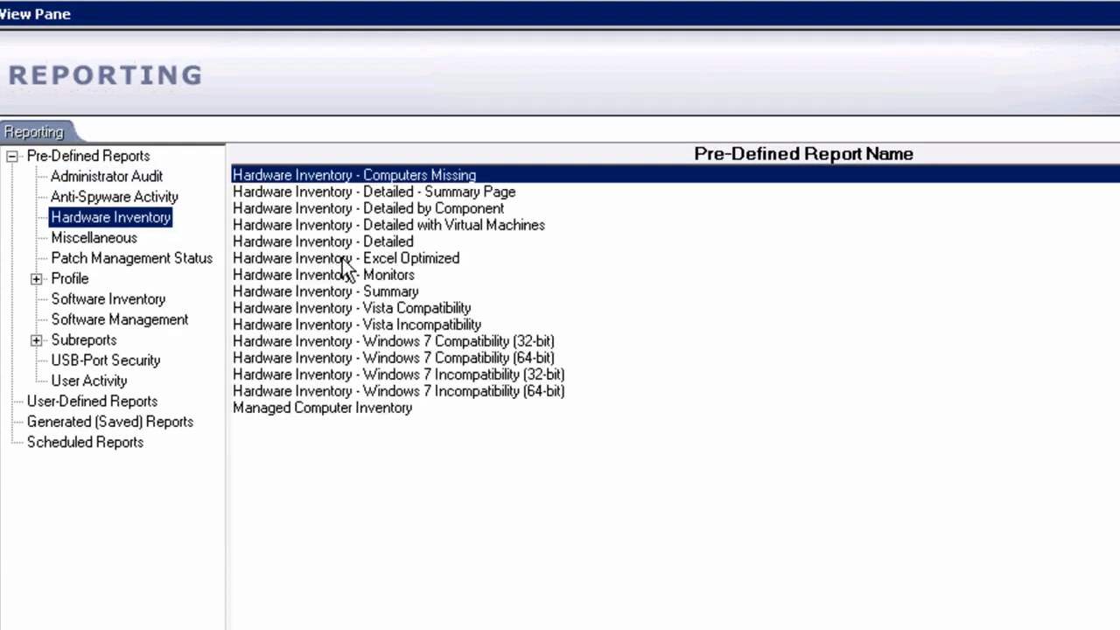
click(110, 238)
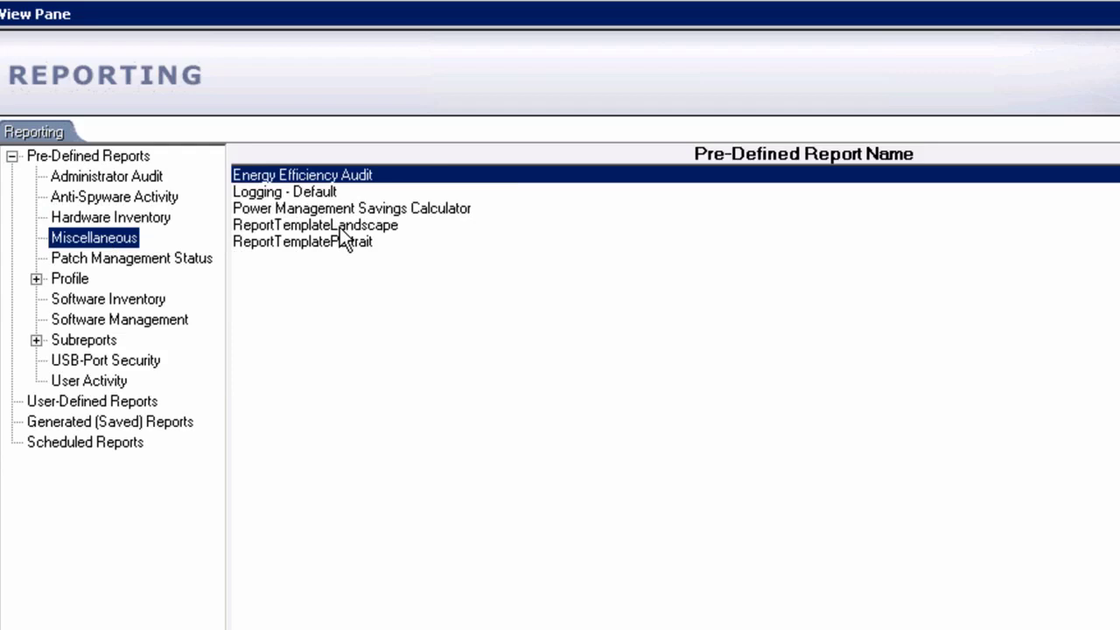
click(171, 259)
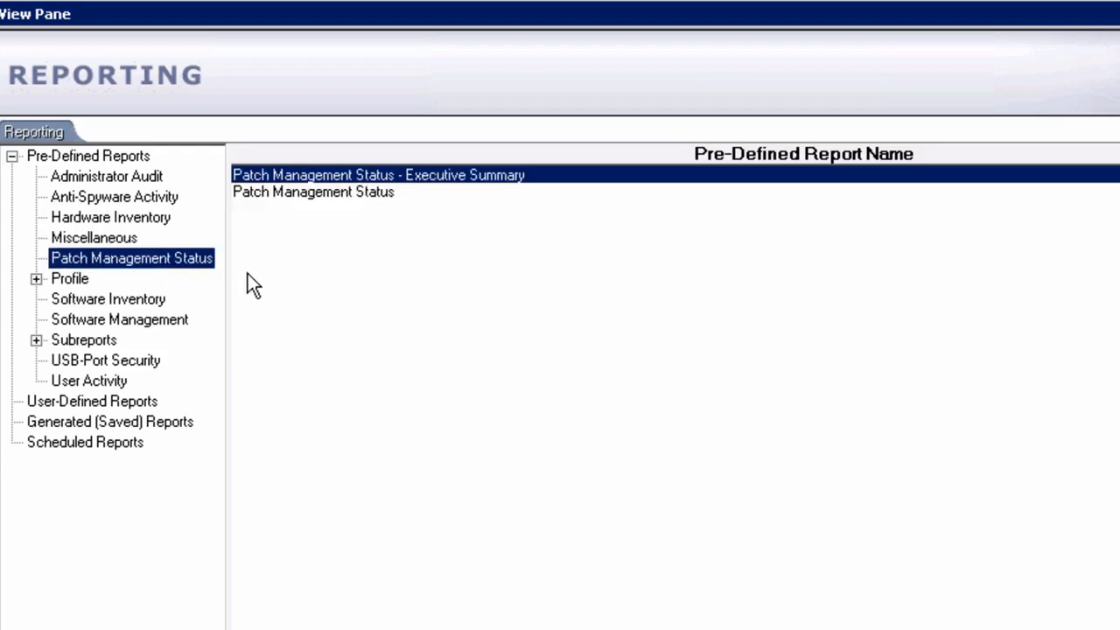
- Expand the Profile report category and look over the pre-defined Profile Object reports
click(35, 278)
click(114, 300)
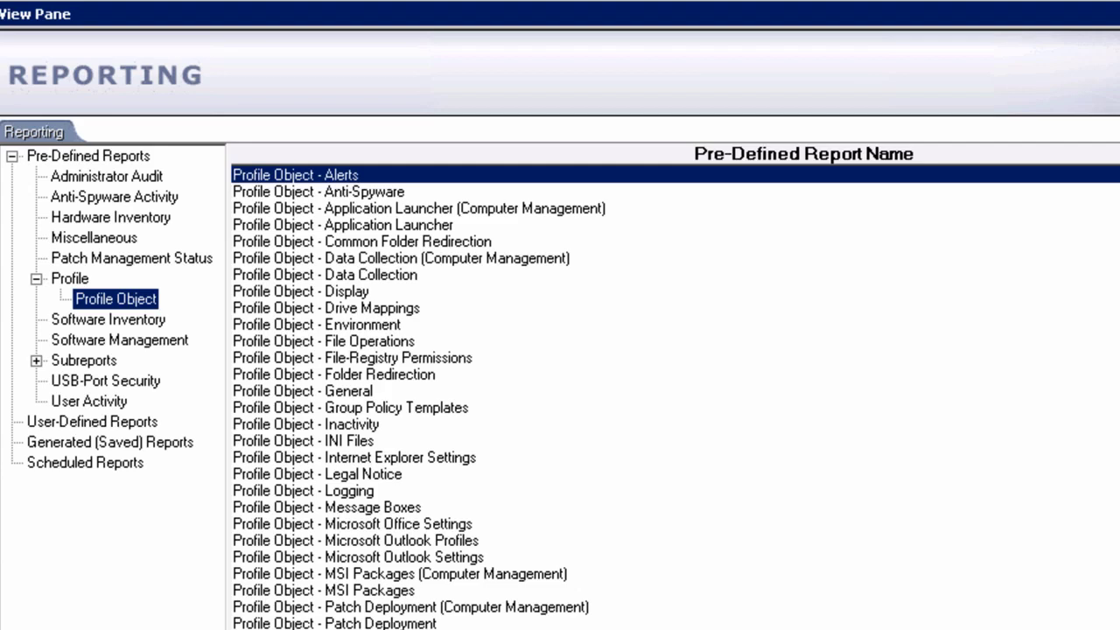
click(725, 357)
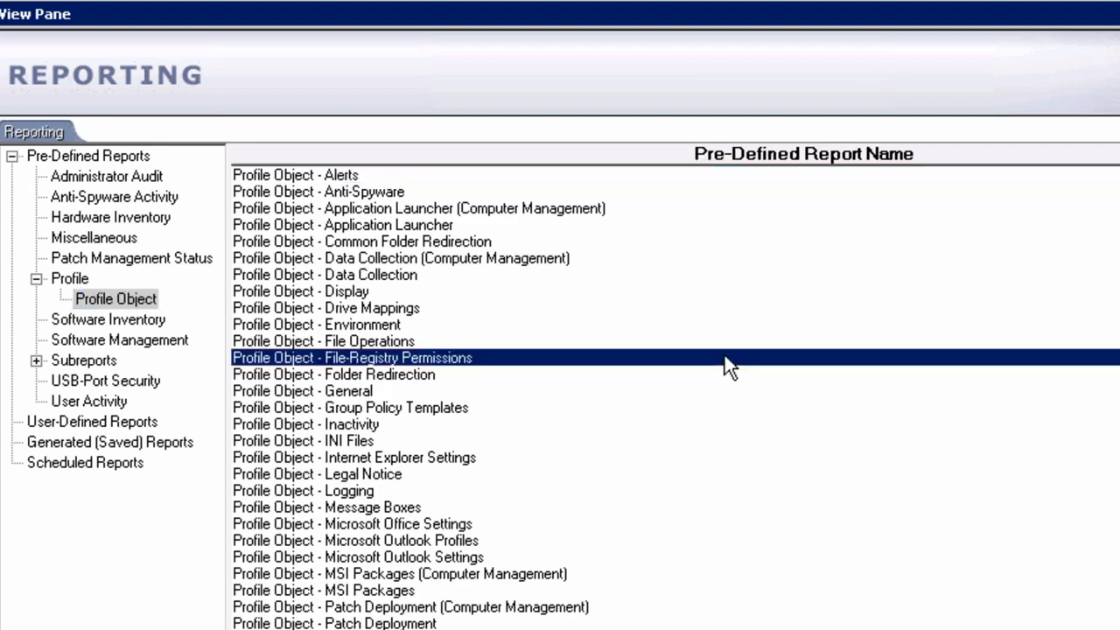
- Generate the Software Inventory - Total Installations report for workstations scanned since 8/1/2011
click(125, 320)
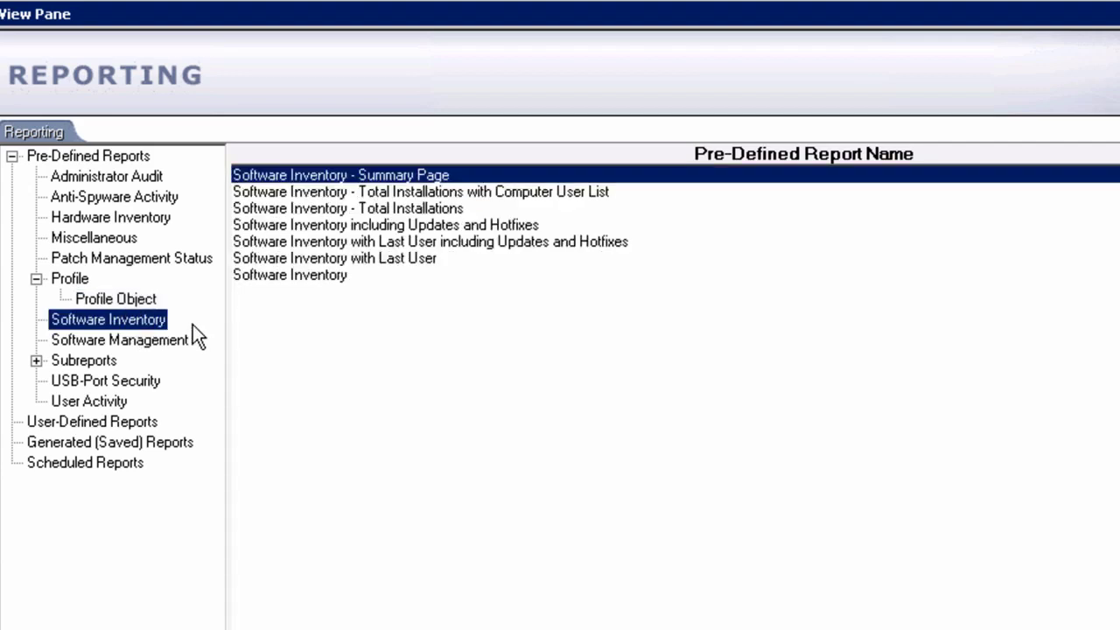
click(336, 208)
right_click(336, 208)
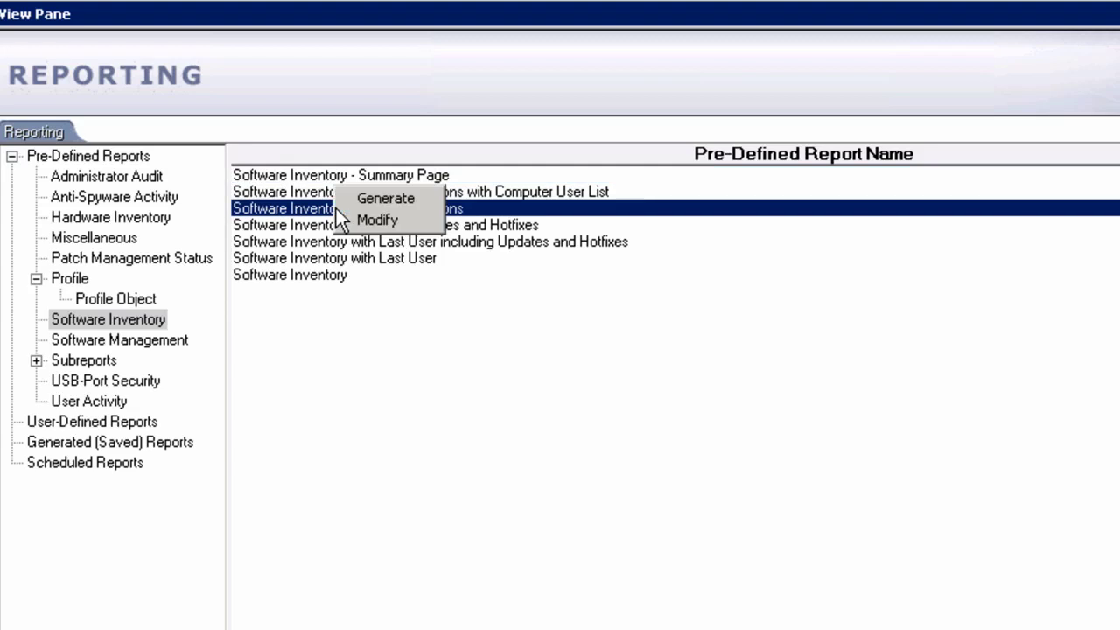
click(364, 202)
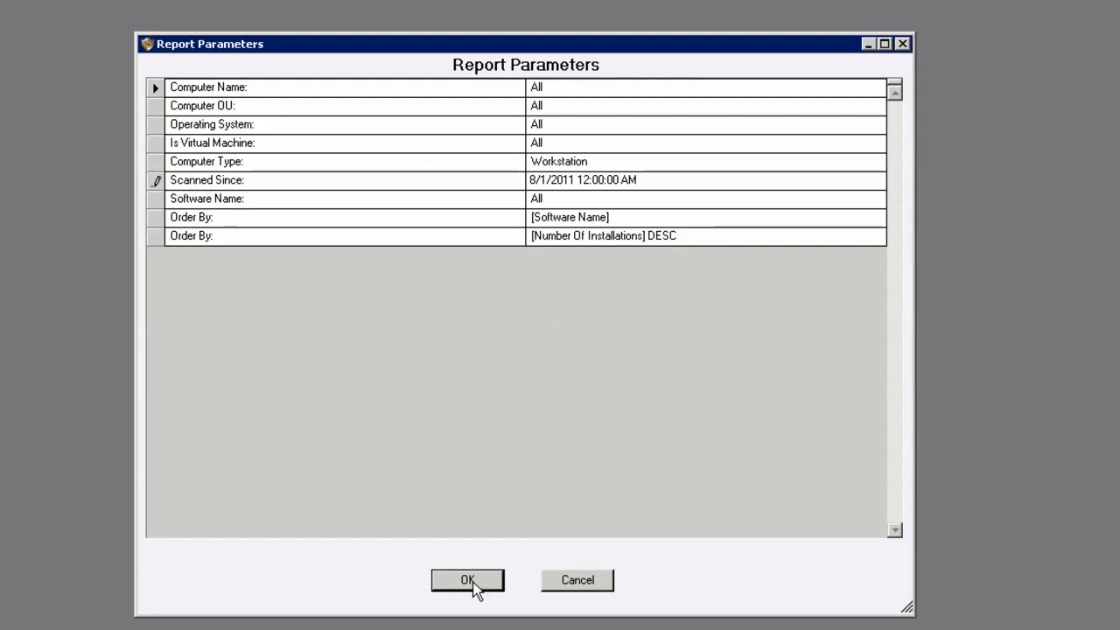
click(477, 585)
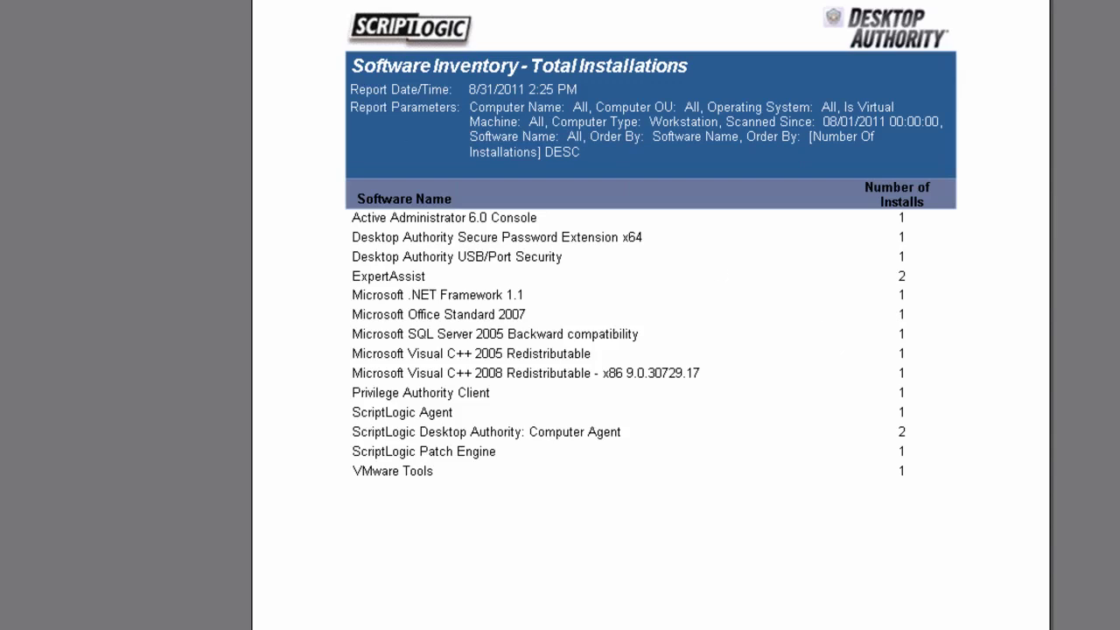
- Check the file formats offered for exporting the generated report, then cancel the export and close the report
click(12, 22)
click(38, 9)
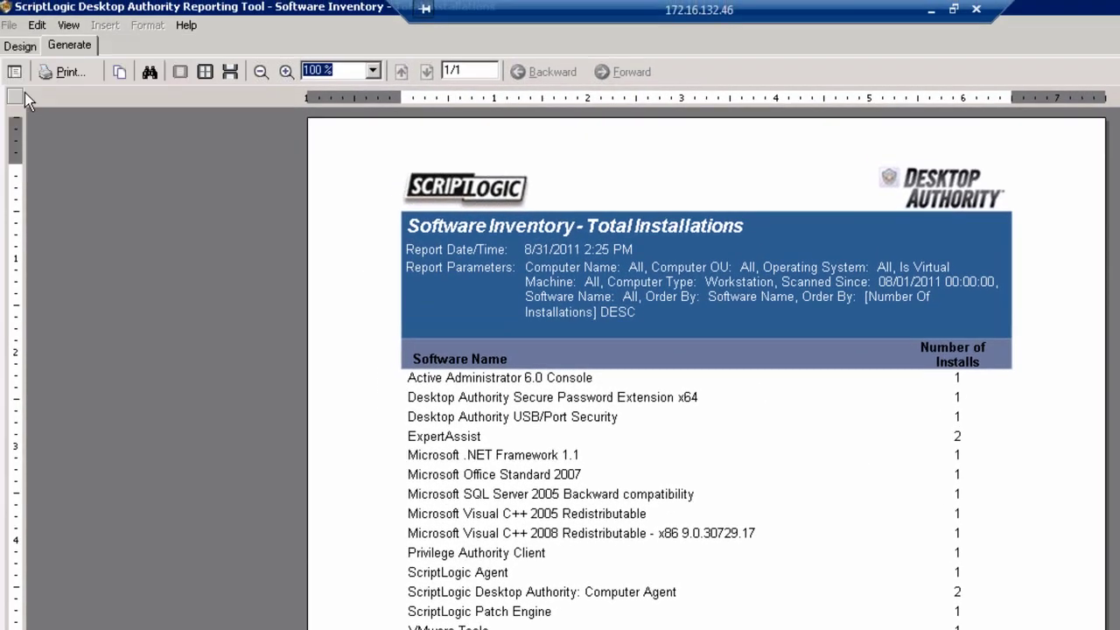
click(371, 122)
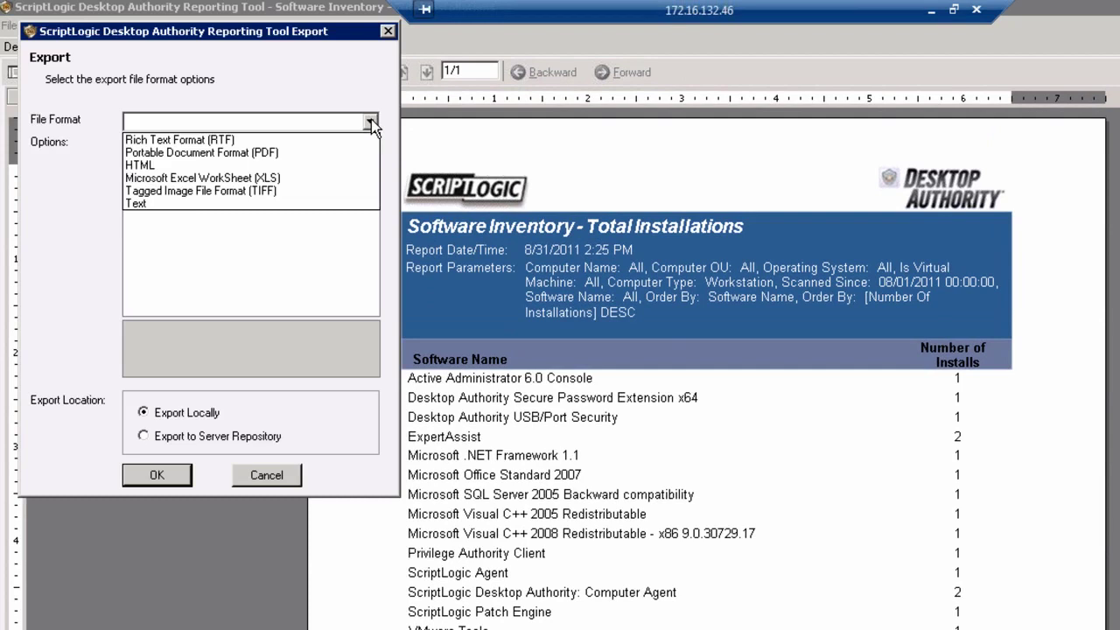
click(341, 85)
click(388, 31)
key(alt+F4)
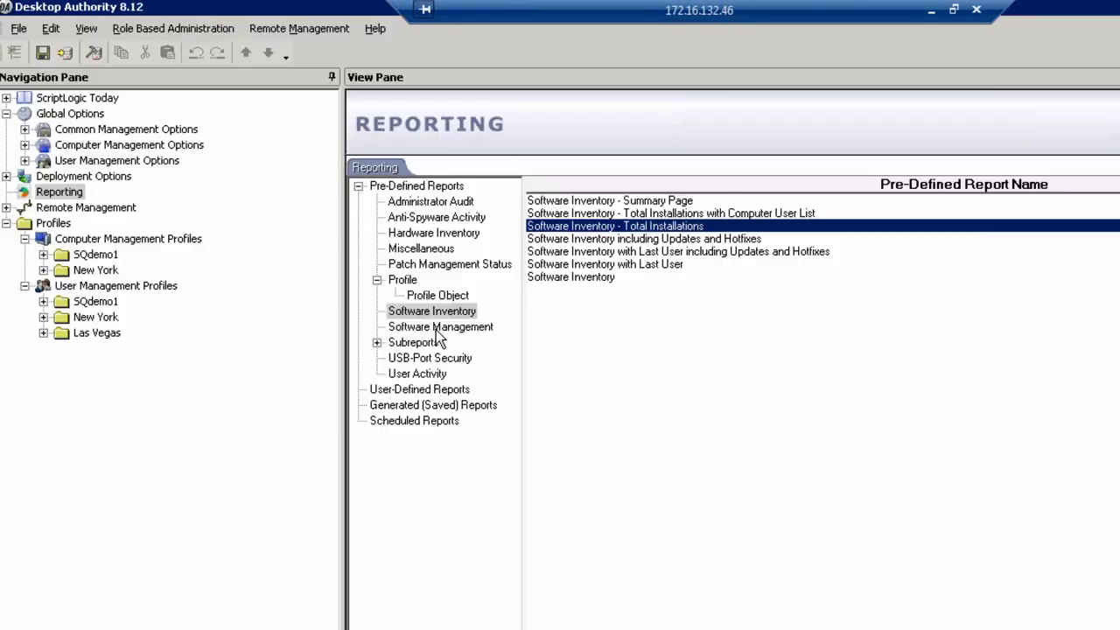
- Generate the Software Management - Detailed By Product report for the ACROREAD.MSI package file
click(455, 327)
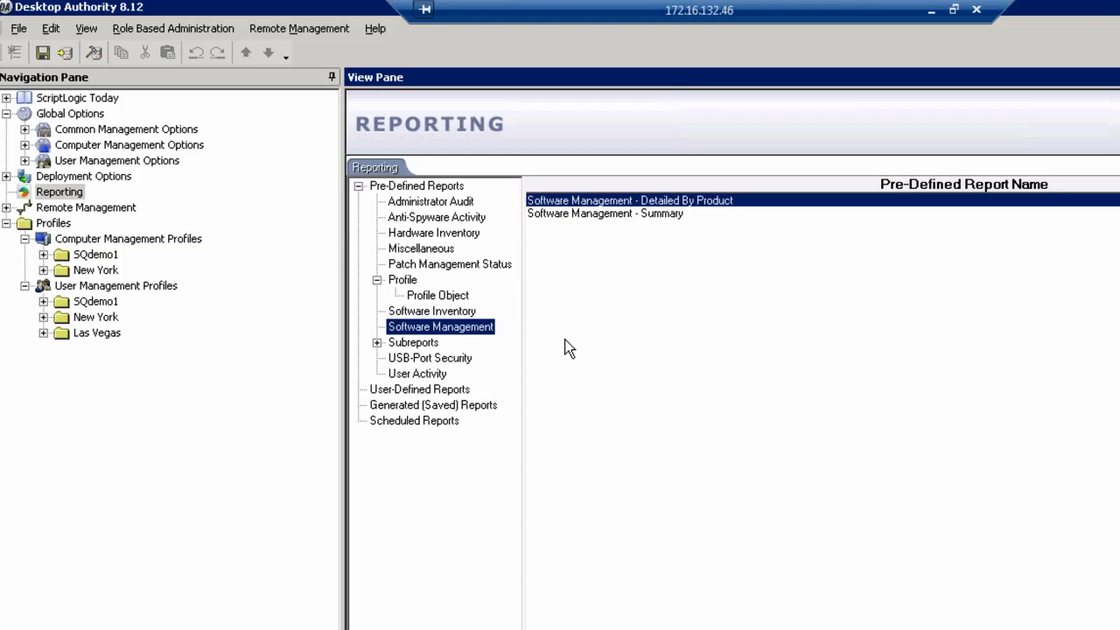
click(626, 215)
click(630, 203)
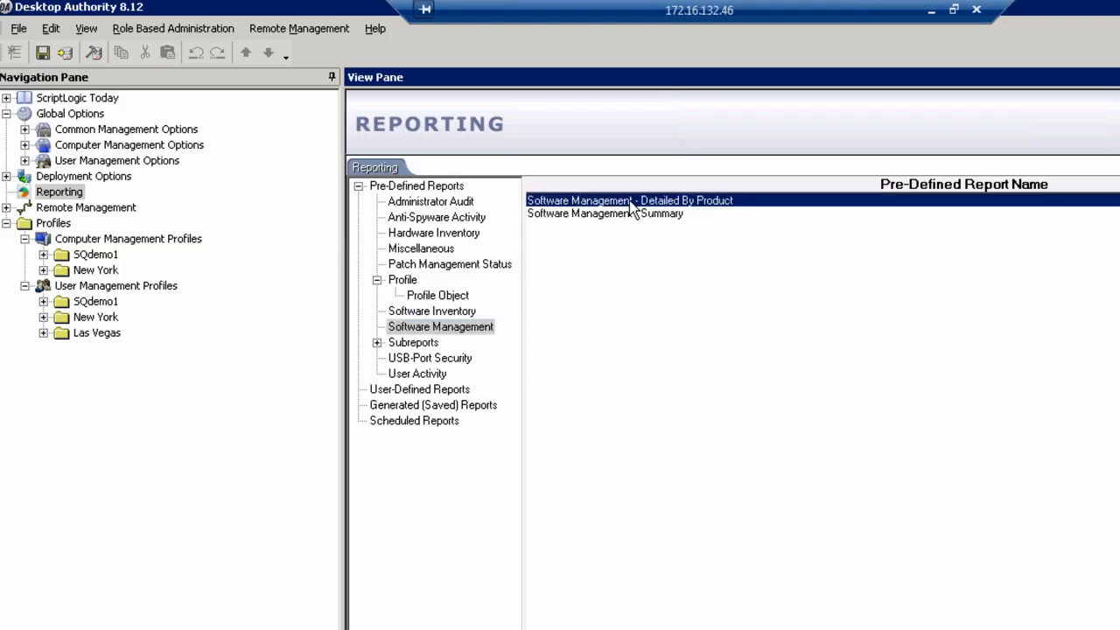
right_click(630, 210)
click(662, 193)
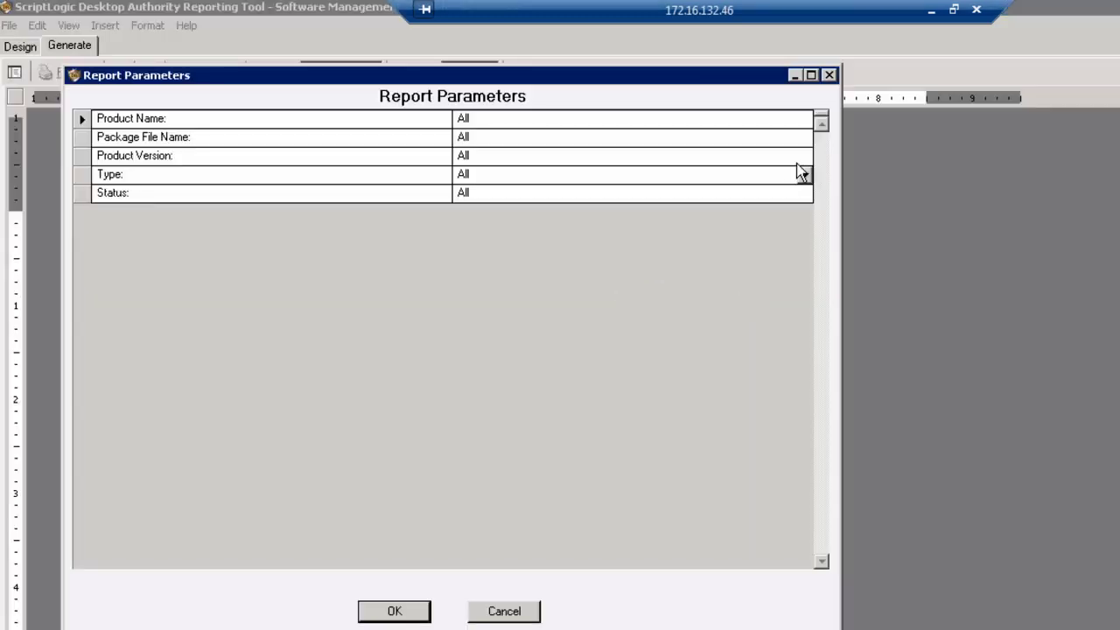
click(804, 138)
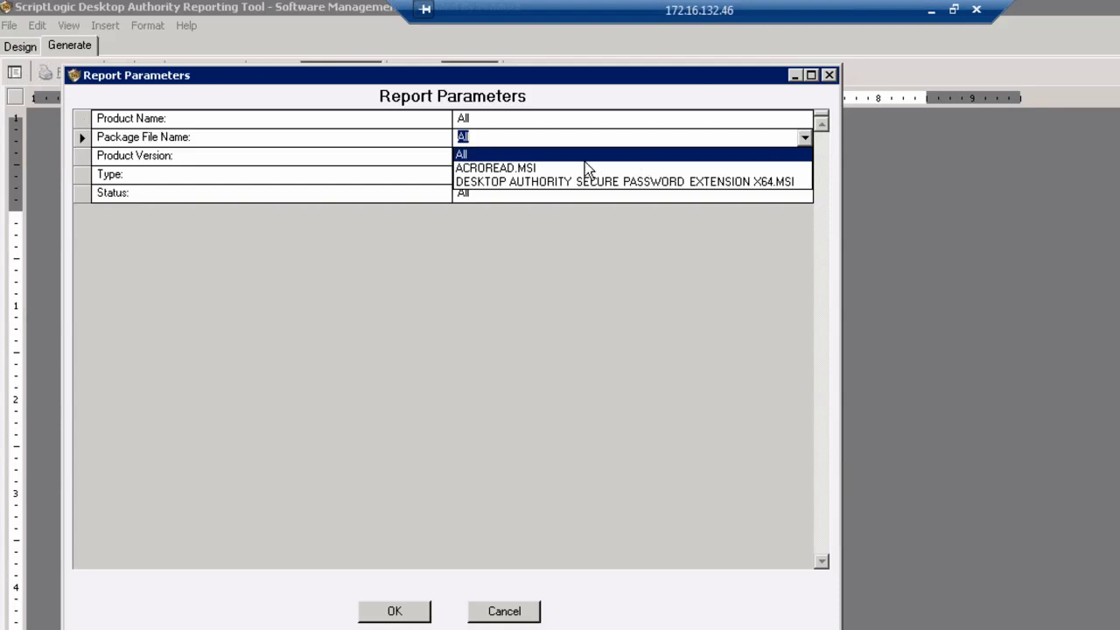
click(529, 168)
click(394, 612)
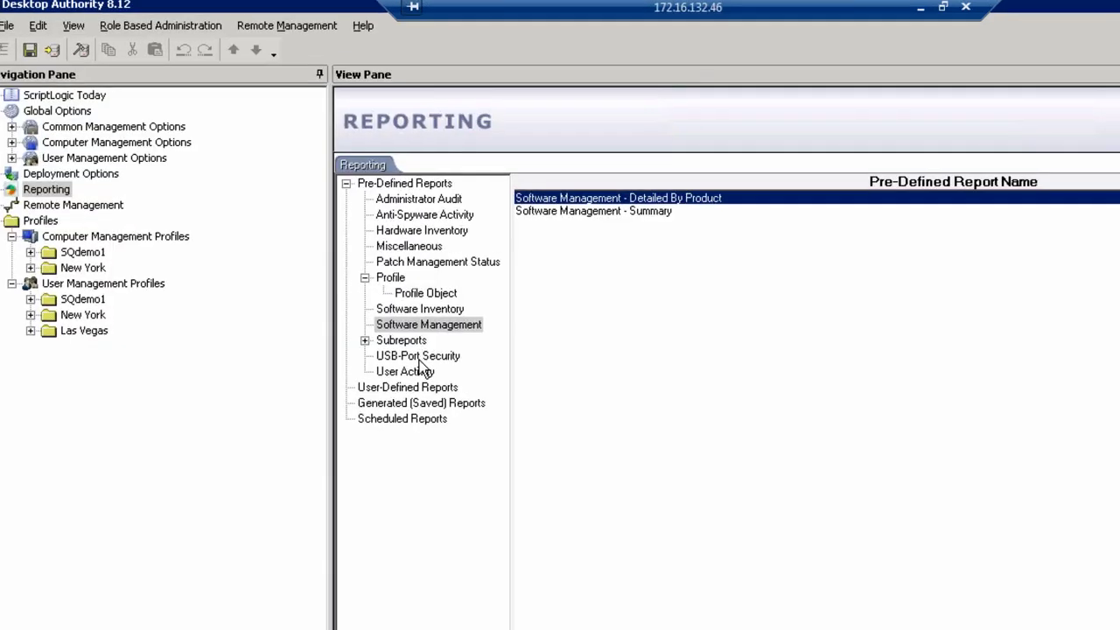
- Review the USB-Port Security reports and generate the User Activity Per Computer report for 8/24/2011 to 9/1/2011
click(403, 353)
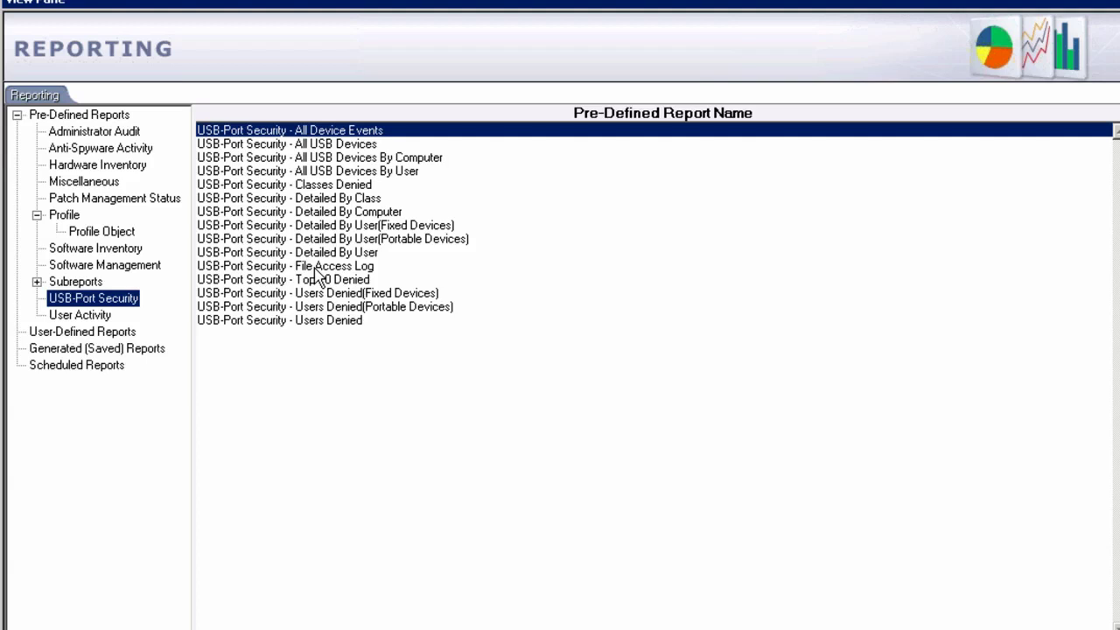
click(80, 316)
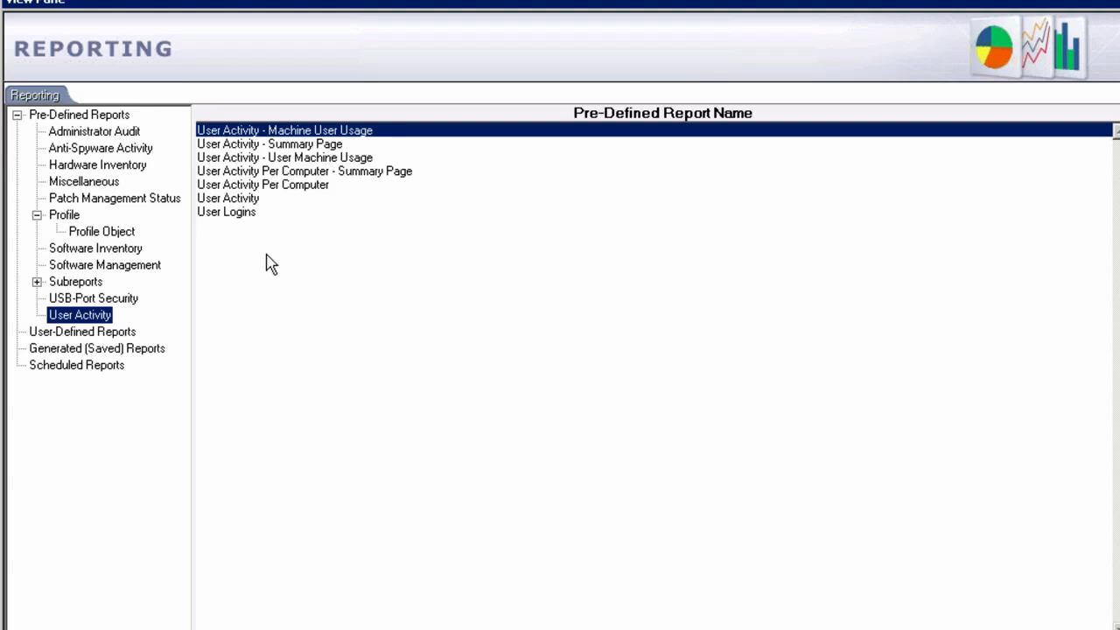
click(262, 187)
right_click(261, 185)
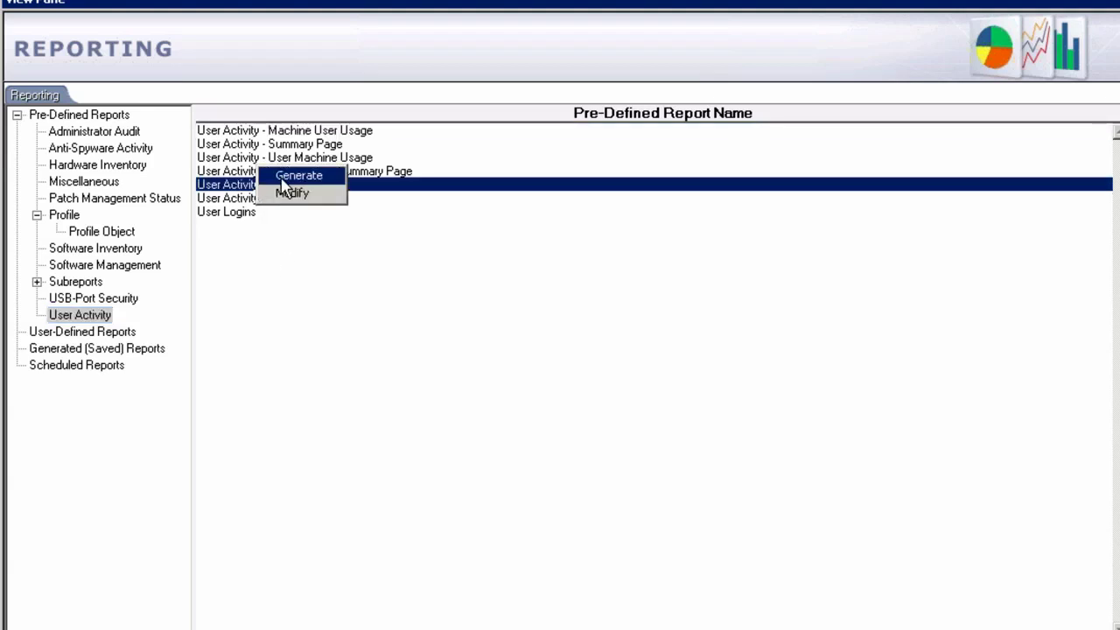
click(289, 172)
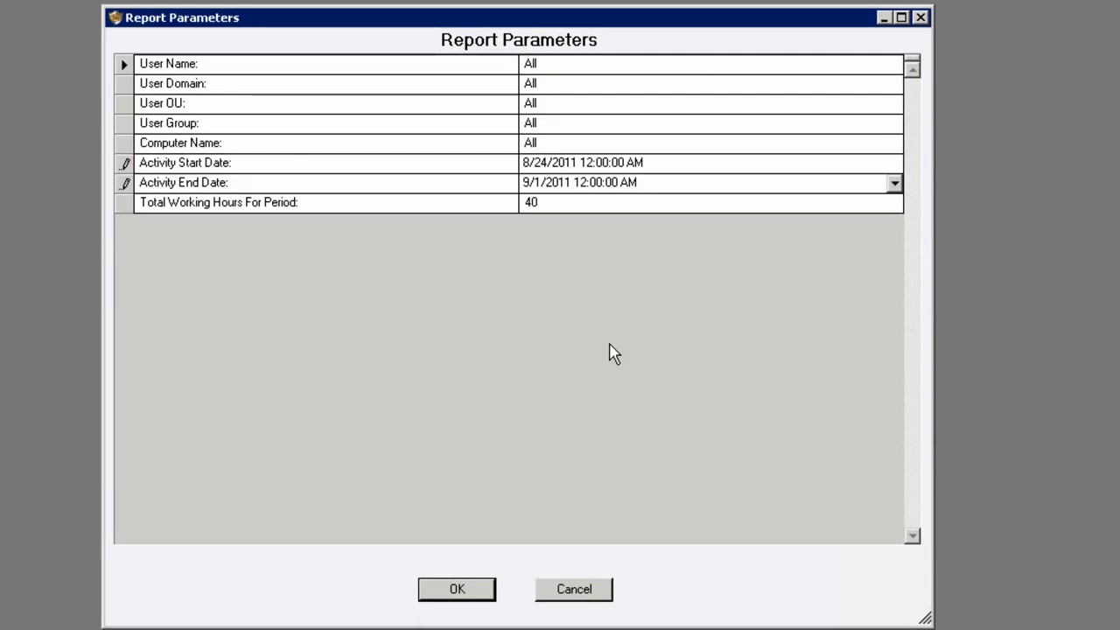
click(483, 589)
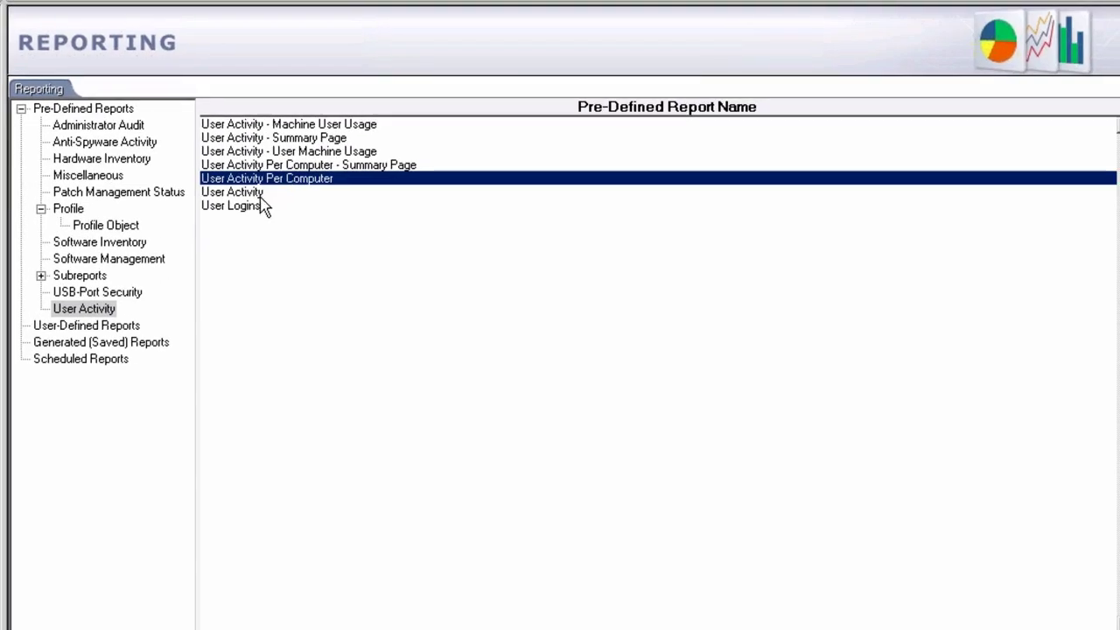
- Generate the User Activity Per Computer report again with the activity start date set to 01/01/2011
right_click(277, 180)
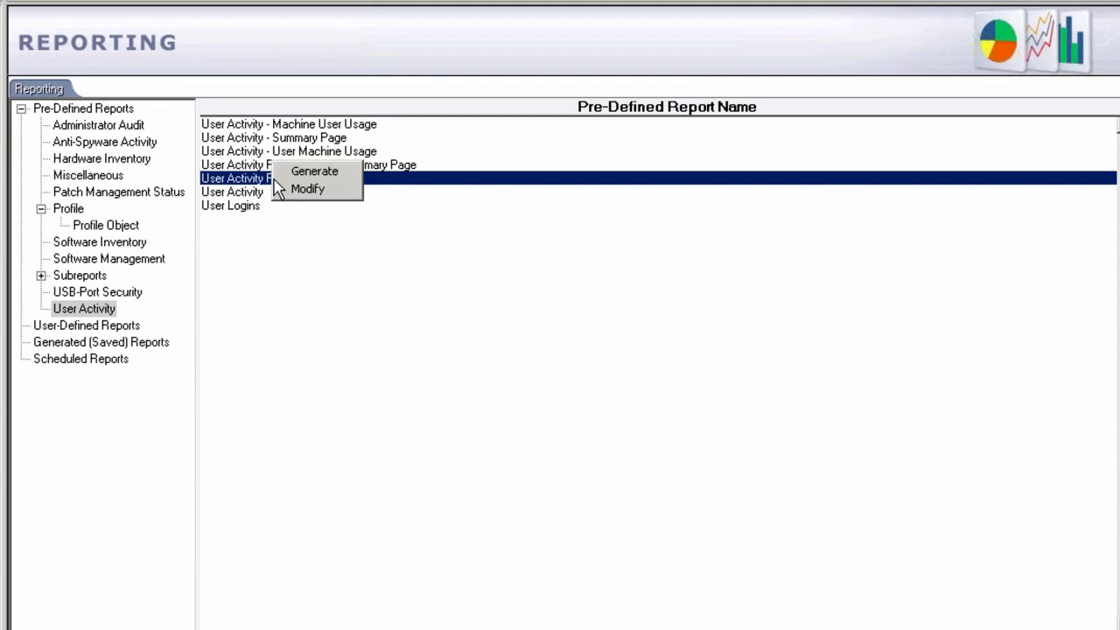
click(342, 178)
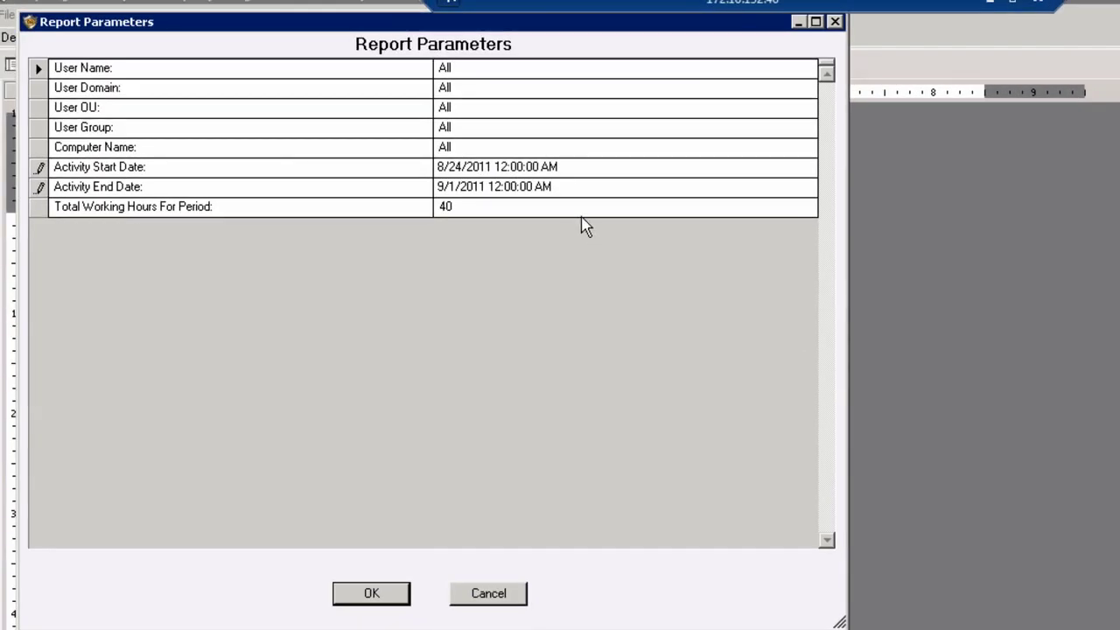
click(814, 169)
click(808, 166)
click(646, 194)
click(803, 234)
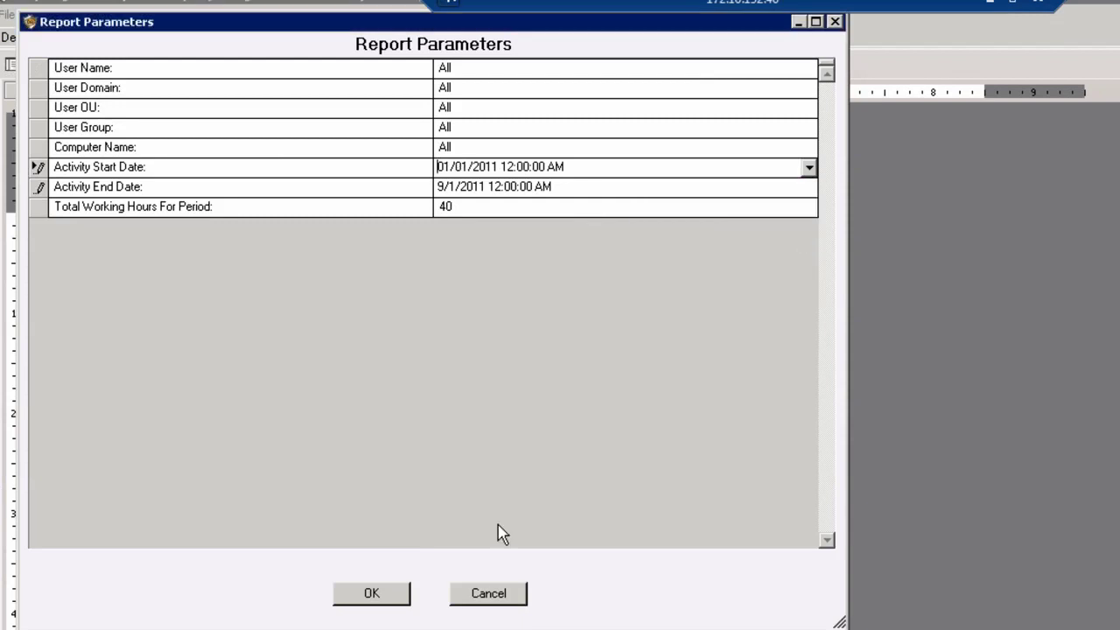
click(366, 595)
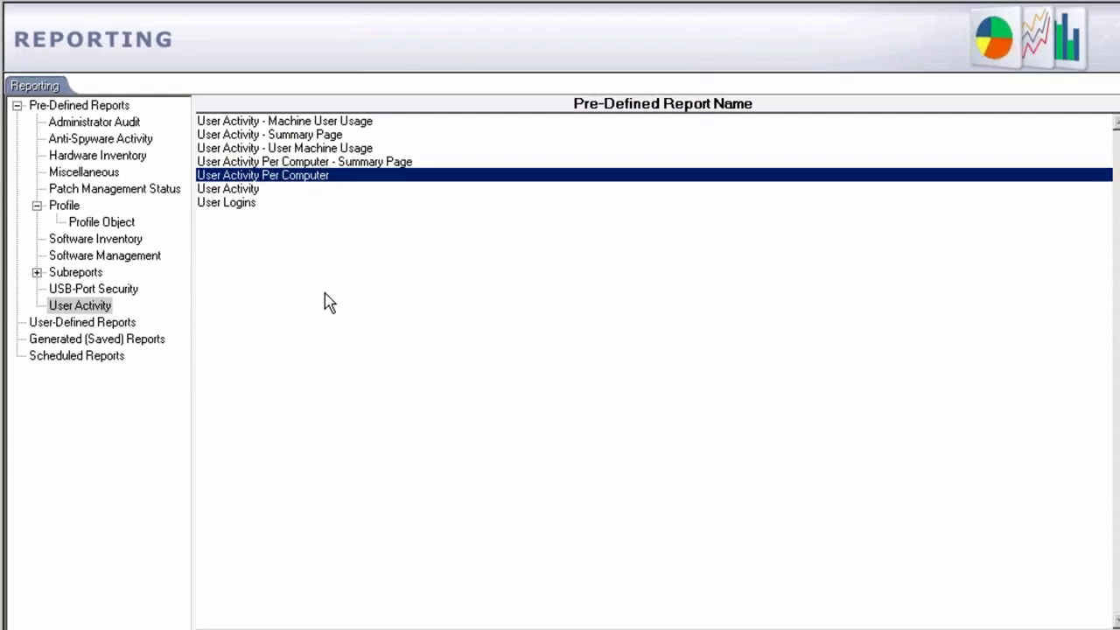
- View the user-defined reports and the report types offered by the Report Wizard, then cancel the wizard
click(100, 325)
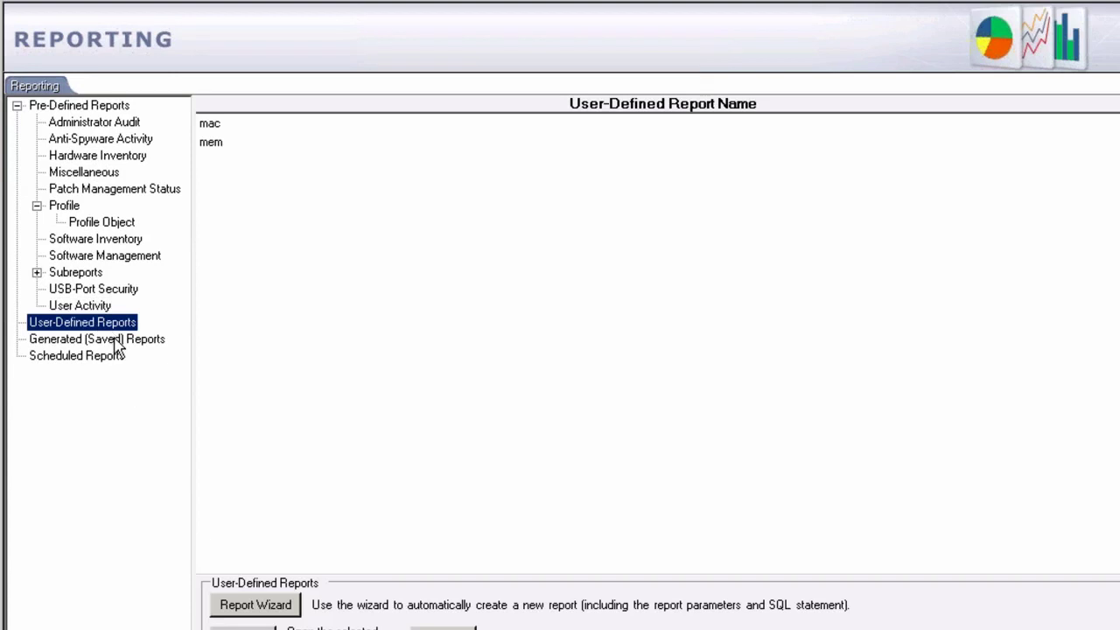
click(253, 603)
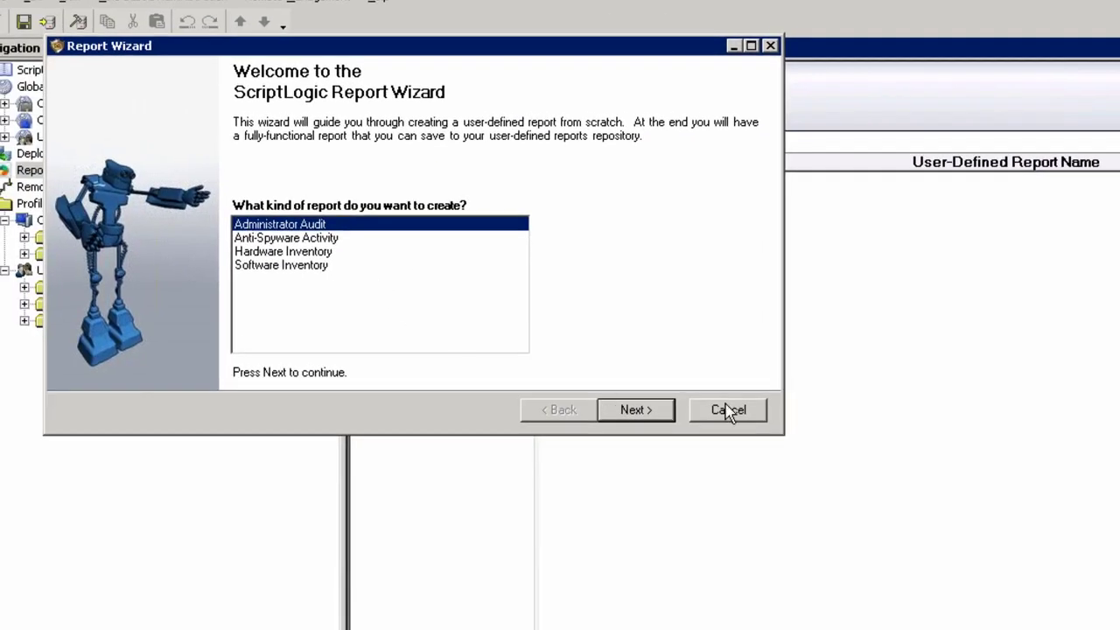
click(728, 411)
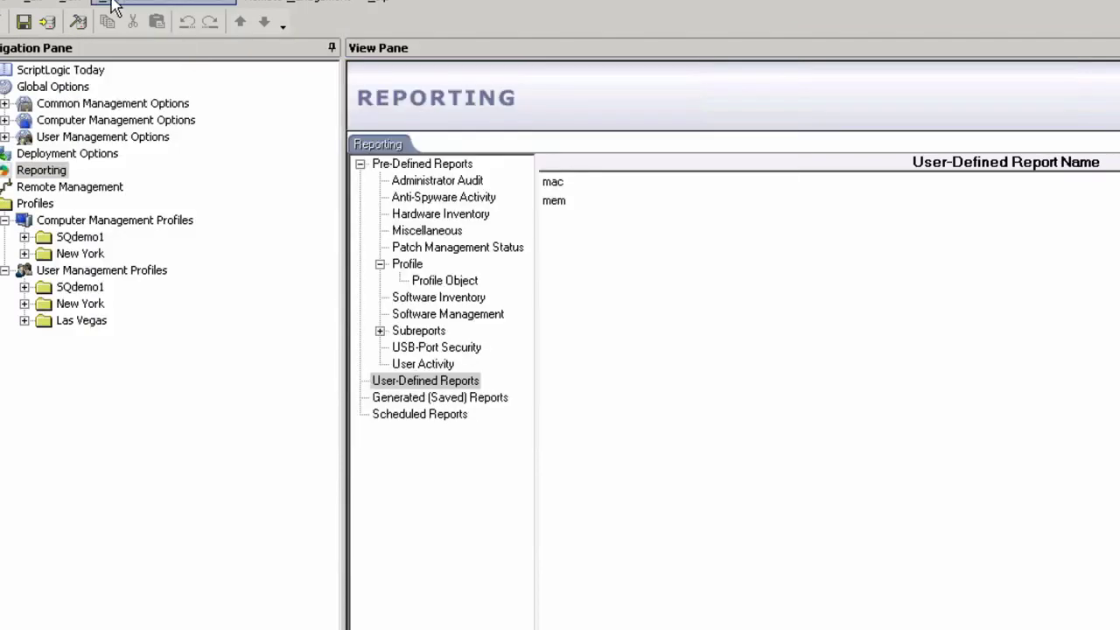